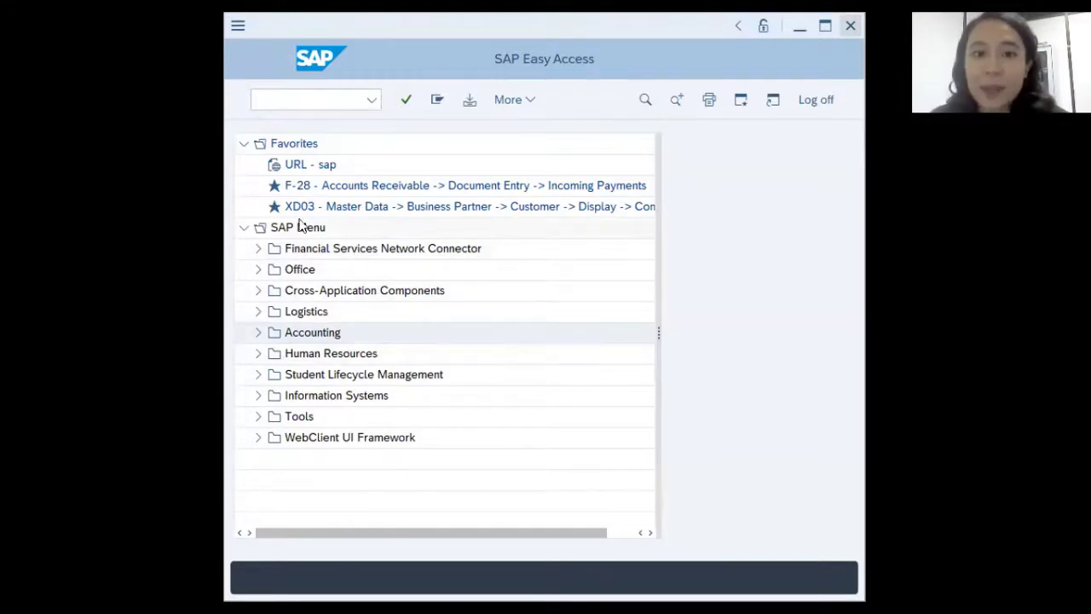
Step: Open the VA01 Create transaction for sales orders under Logistics, Sales and Distribution, Sales, Order
click(257, 312)
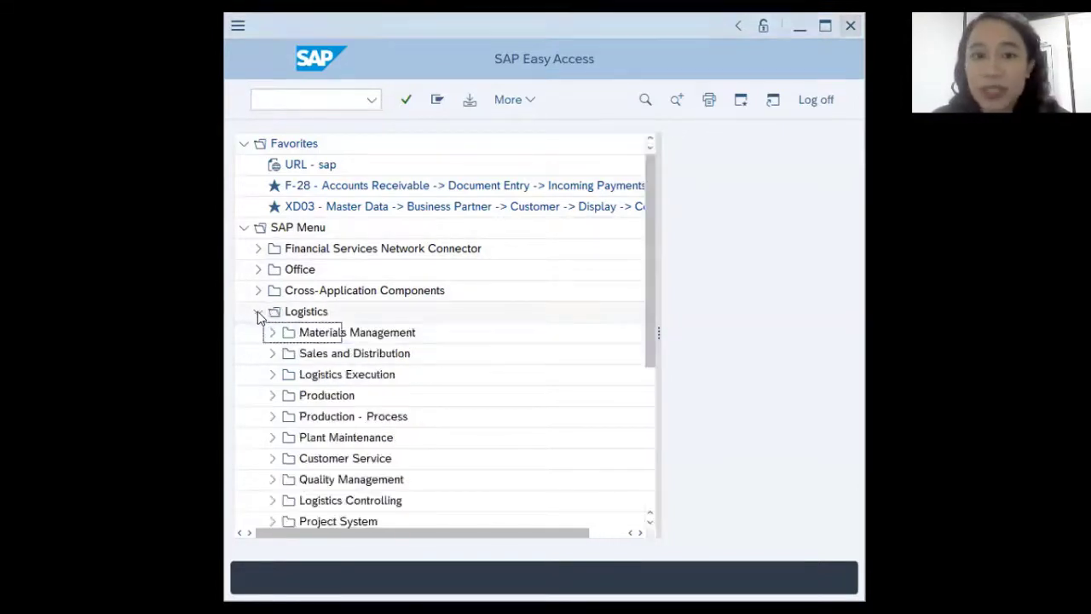
click(274, 355)
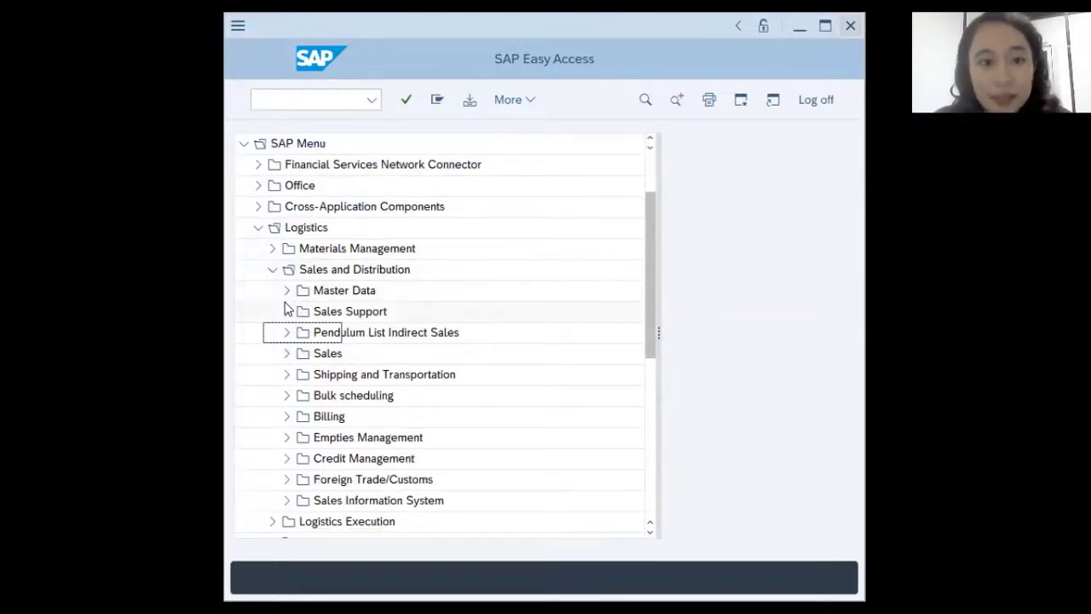
click(287, 354)
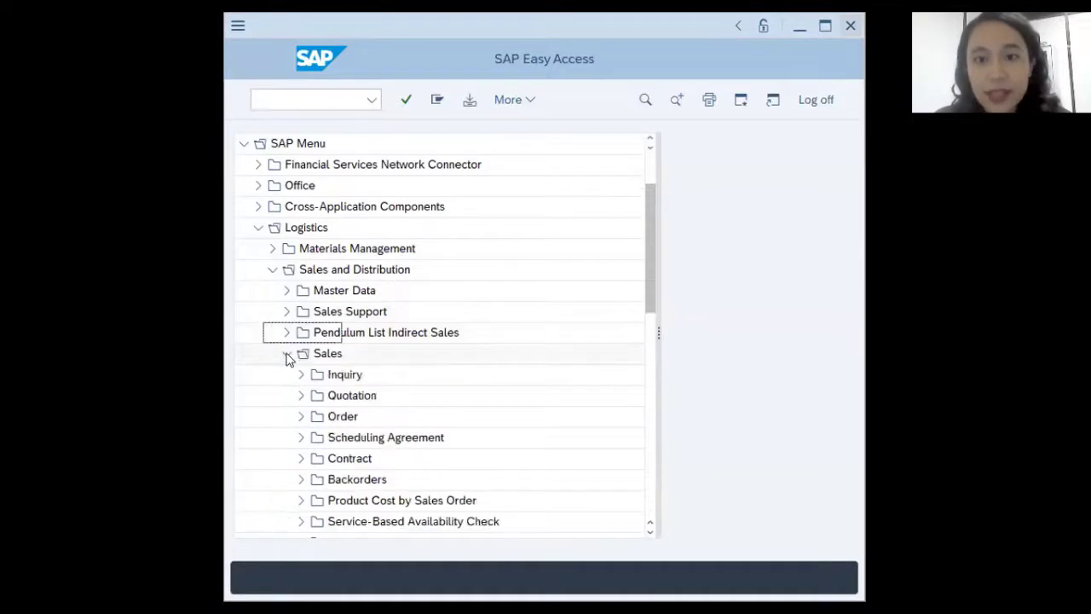
click(301, 417)
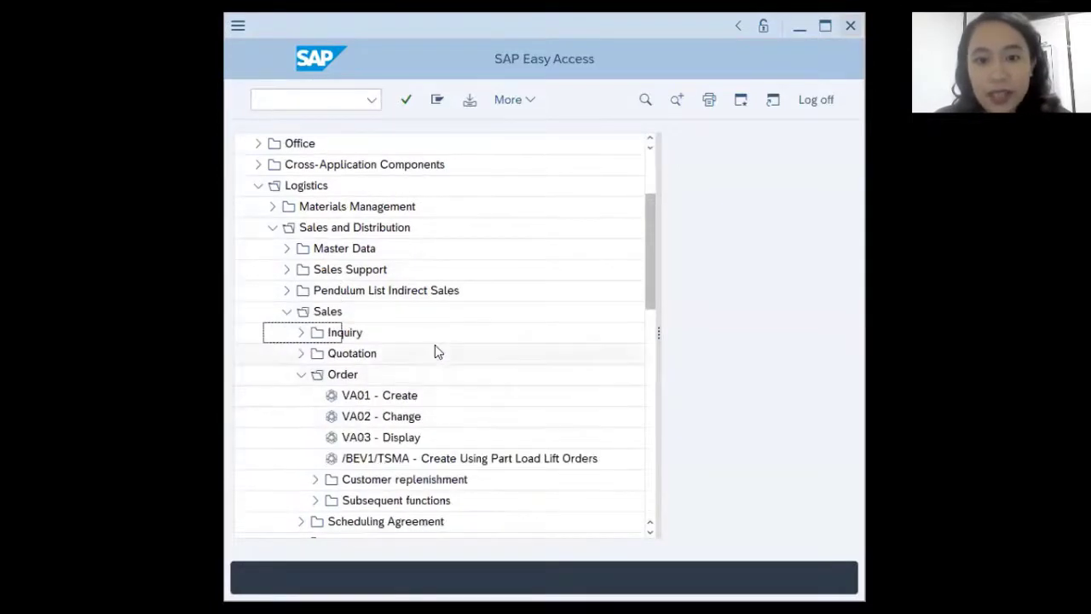
double_click(376, 397)
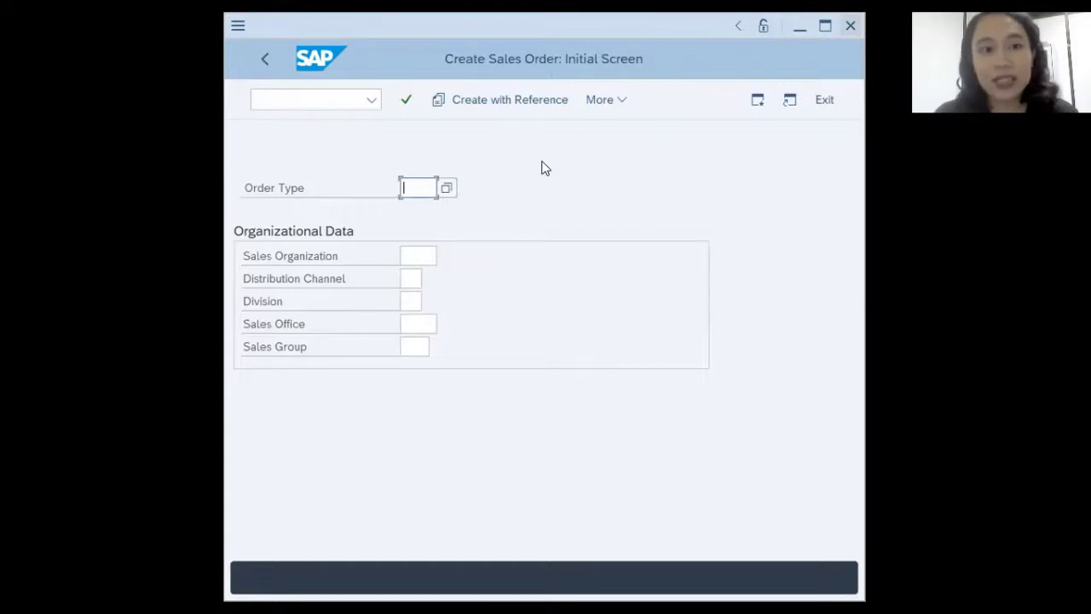
Step: Start an order of type TA for sales organization 1000, distribution channel 10 and division 00, and proceed to the order overview
text(TA)
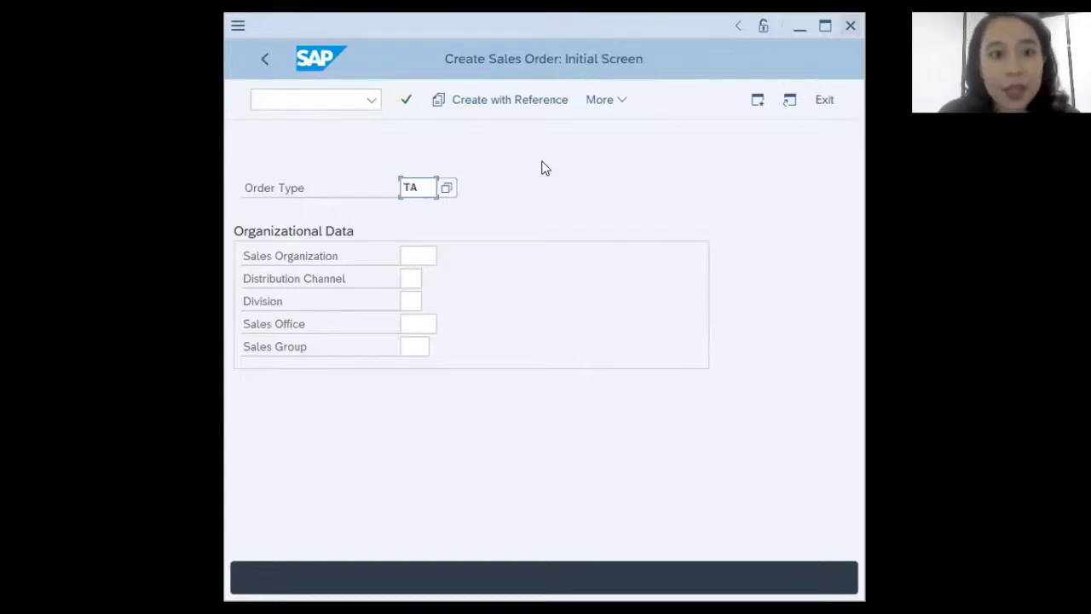
click(415, 256)
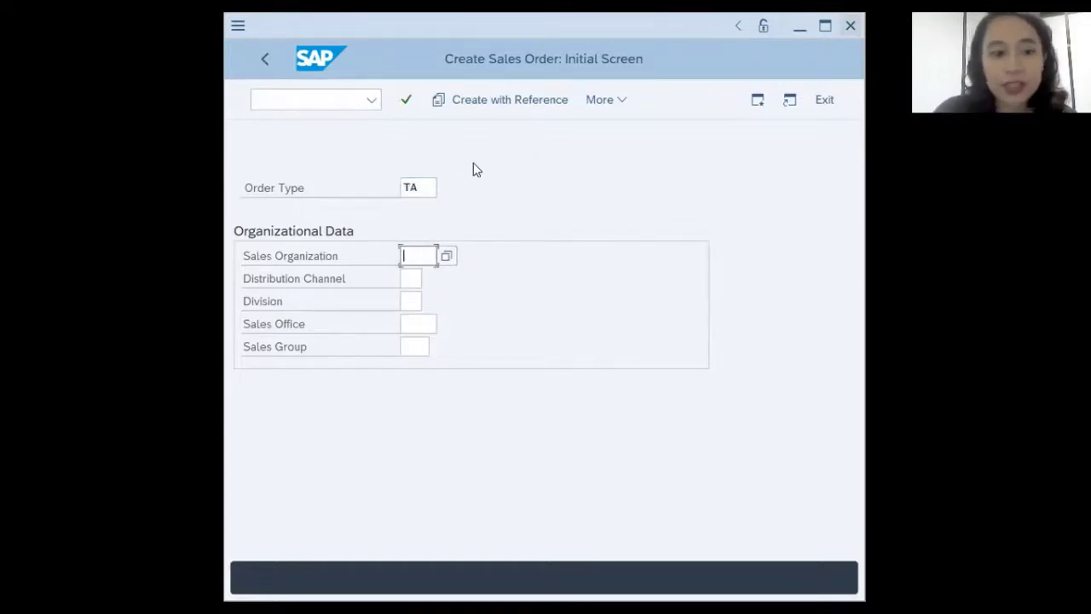
text(1000)
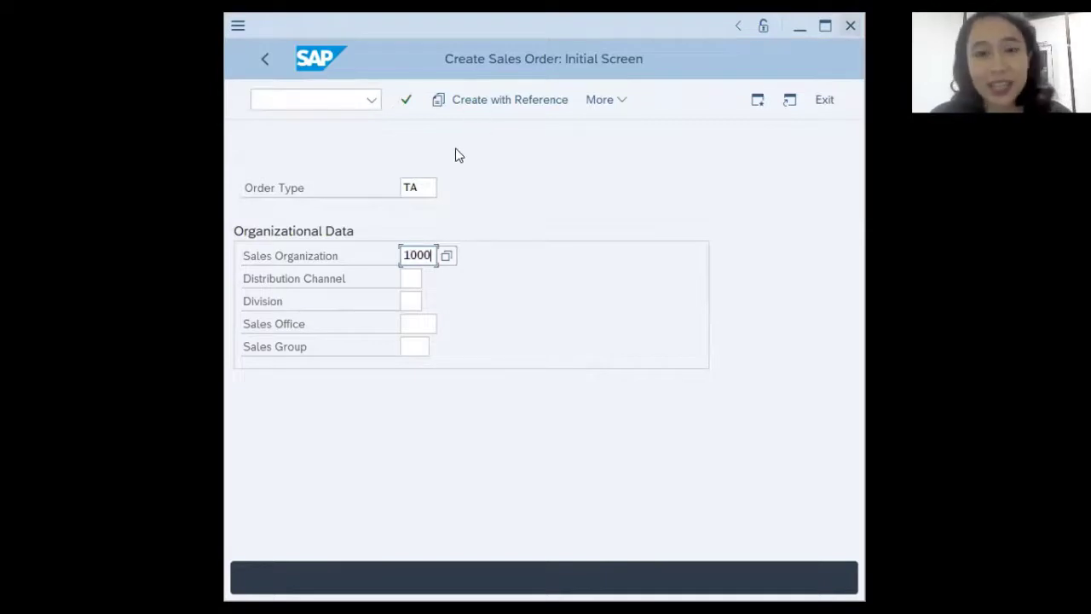
click(421, 275)
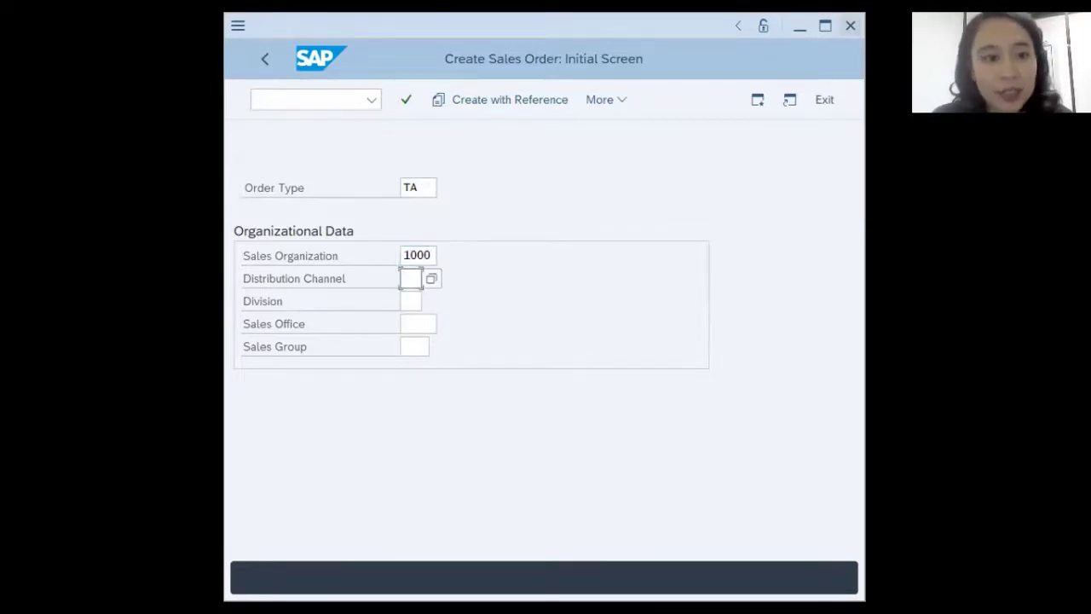
text(10)
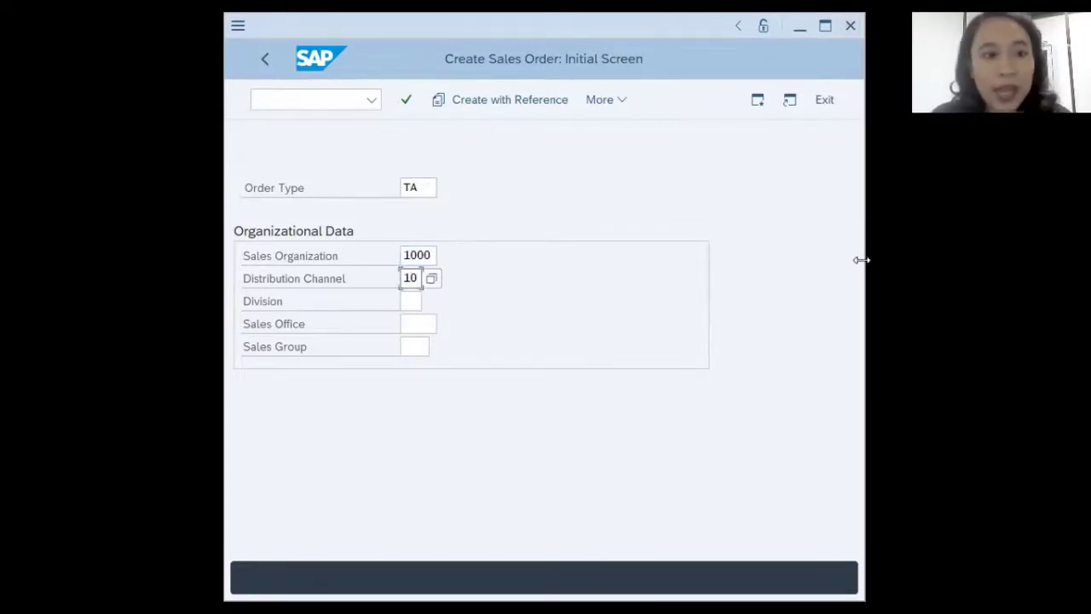
click(411, 301)
text(00)
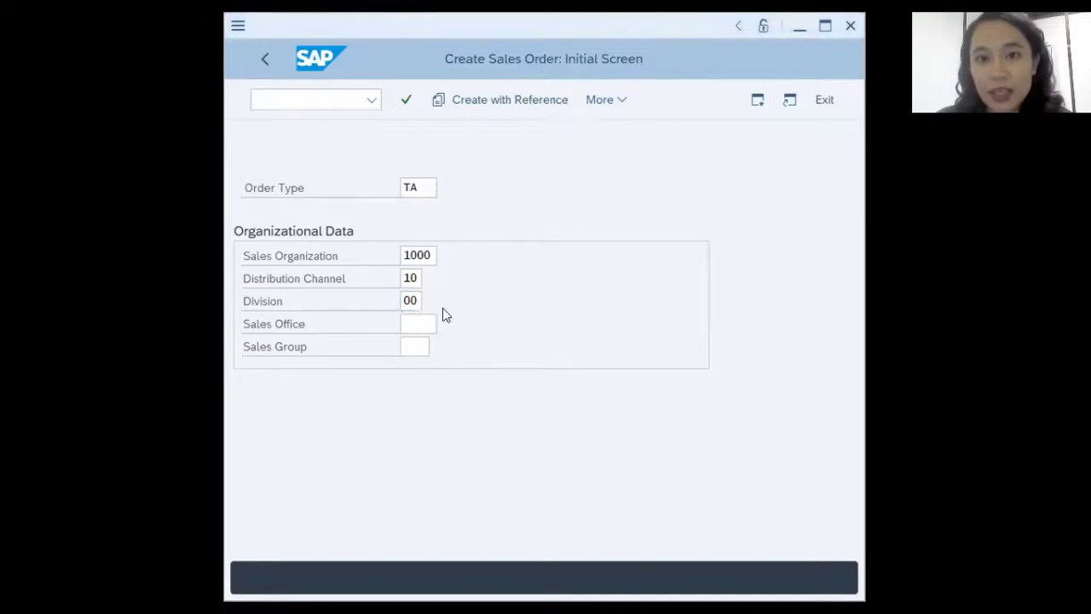
click(416, 298)
key(Return)
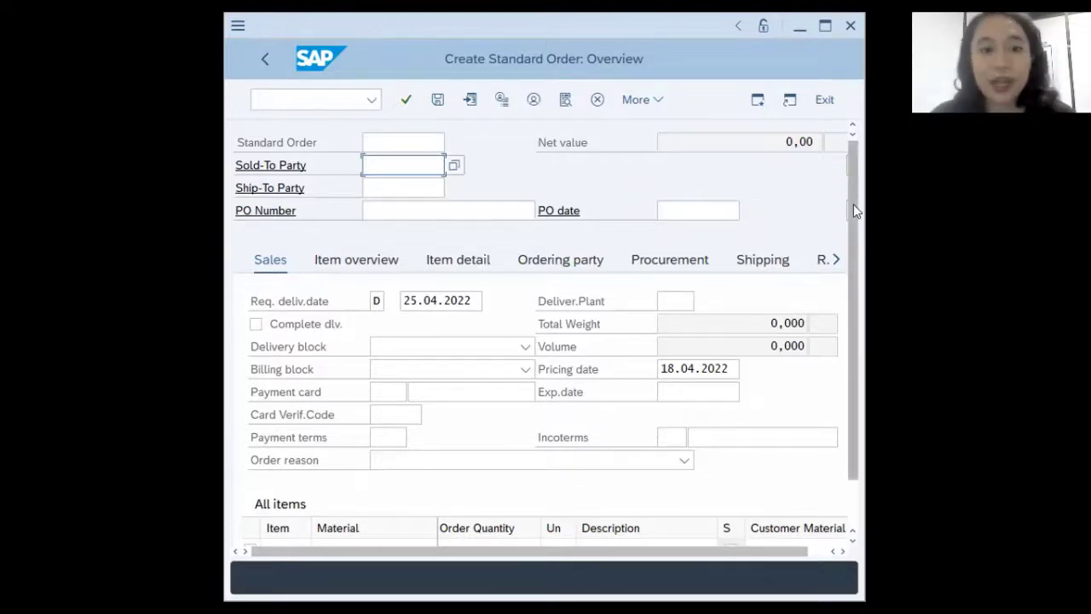
Step: Enter the customer number as the sold-to party and fill in the purchase order number in the order header
text(CSTOMER)
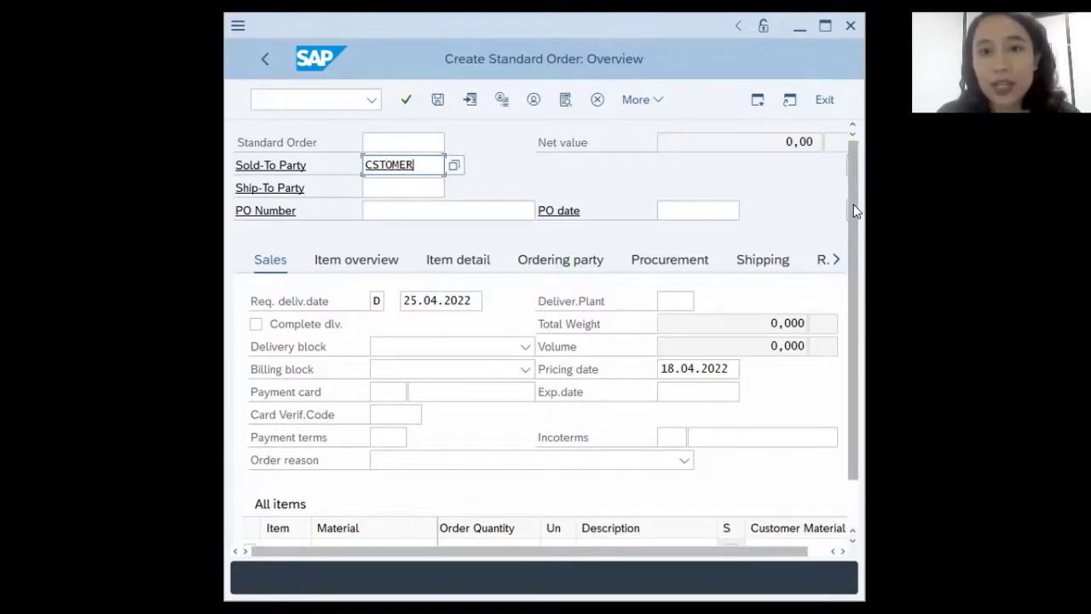
text(B)
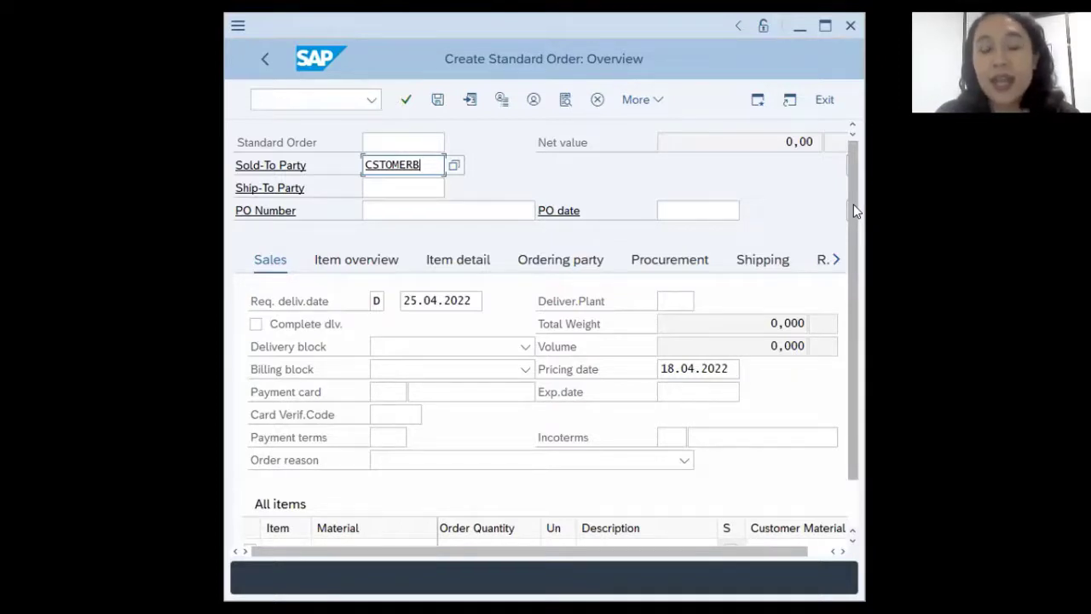
text(00)
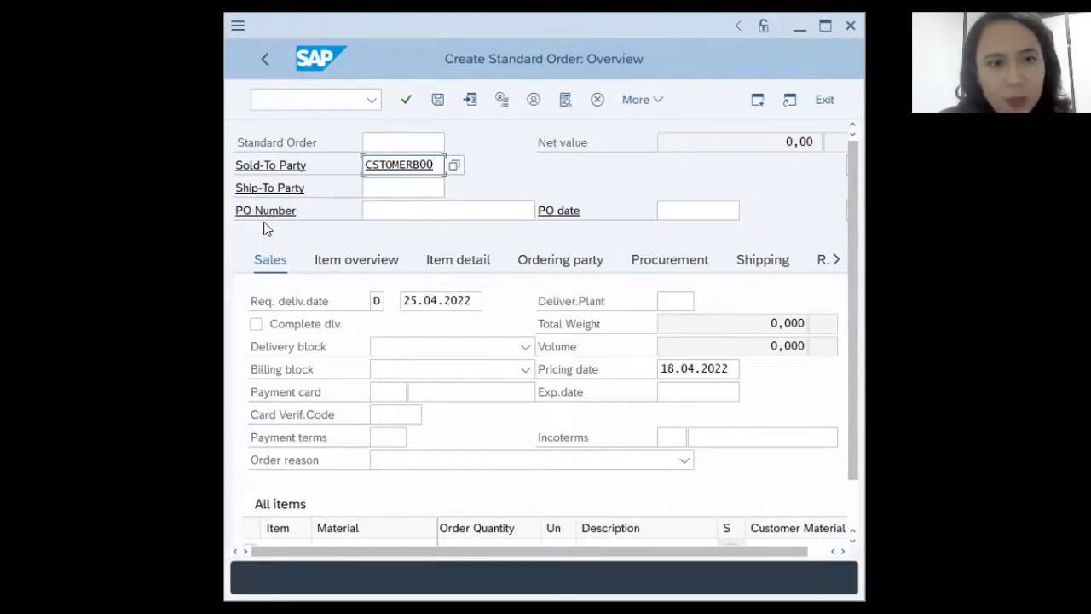
click(368, 210)
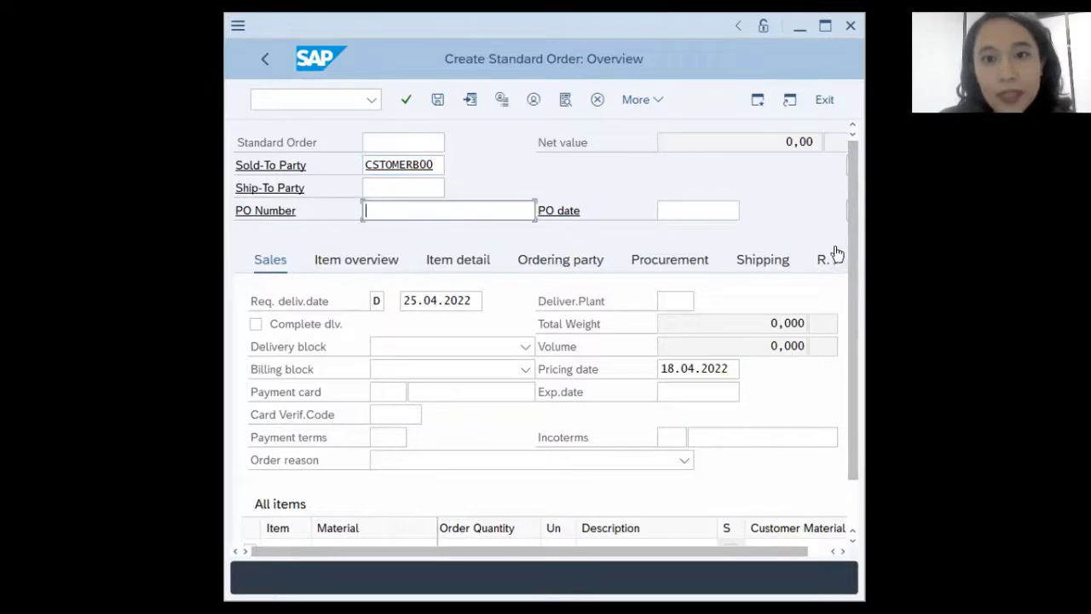
text(12)
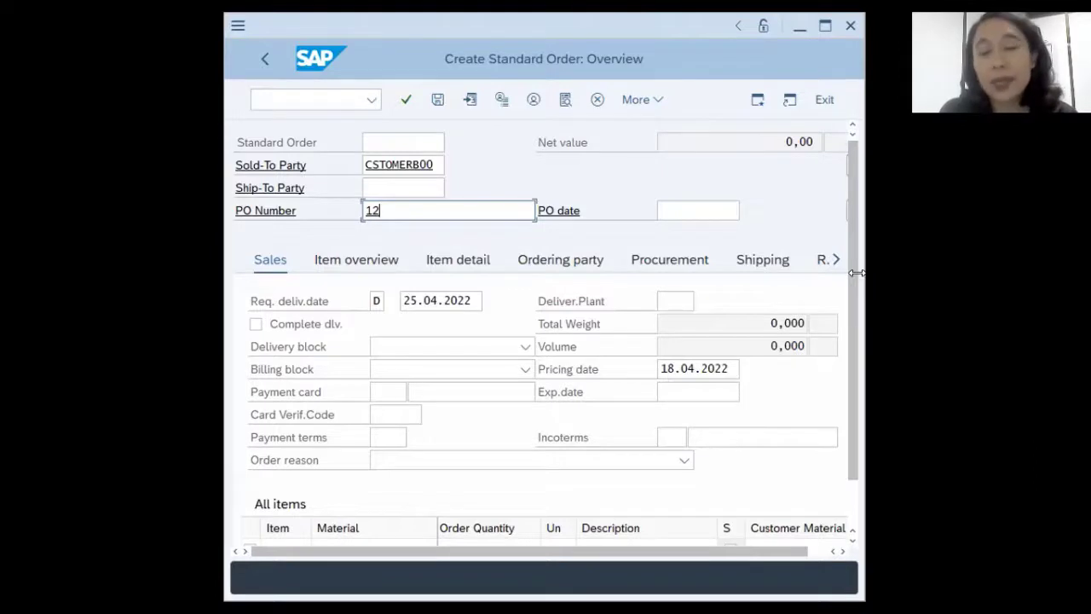
text(00)
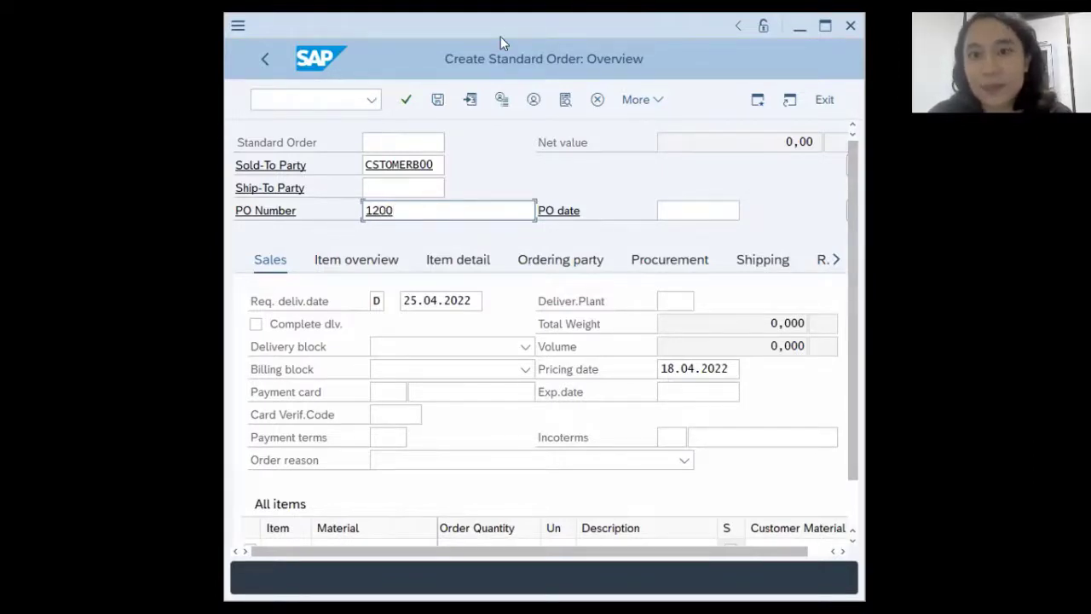
key(Return)
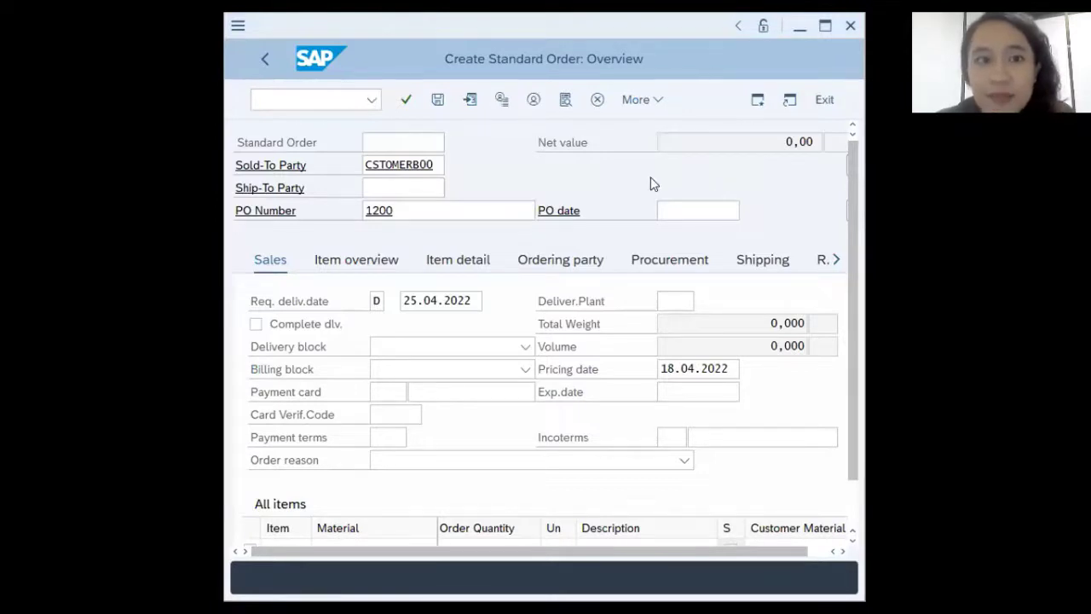
Step: Set the PO date to 18.04.2022 using the calendar
click(678, 210)
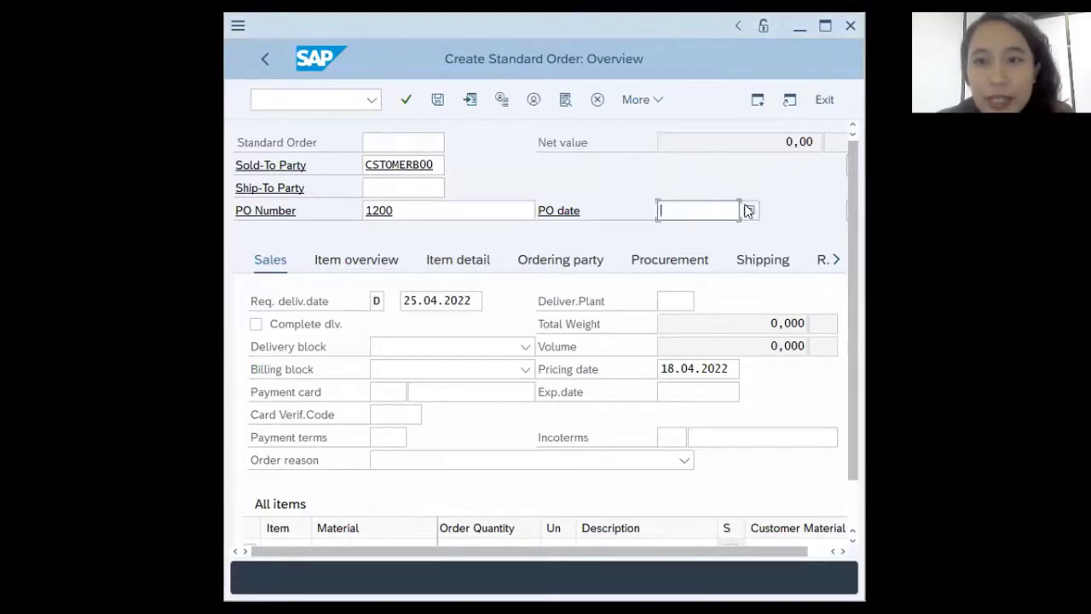
click(751, 212)
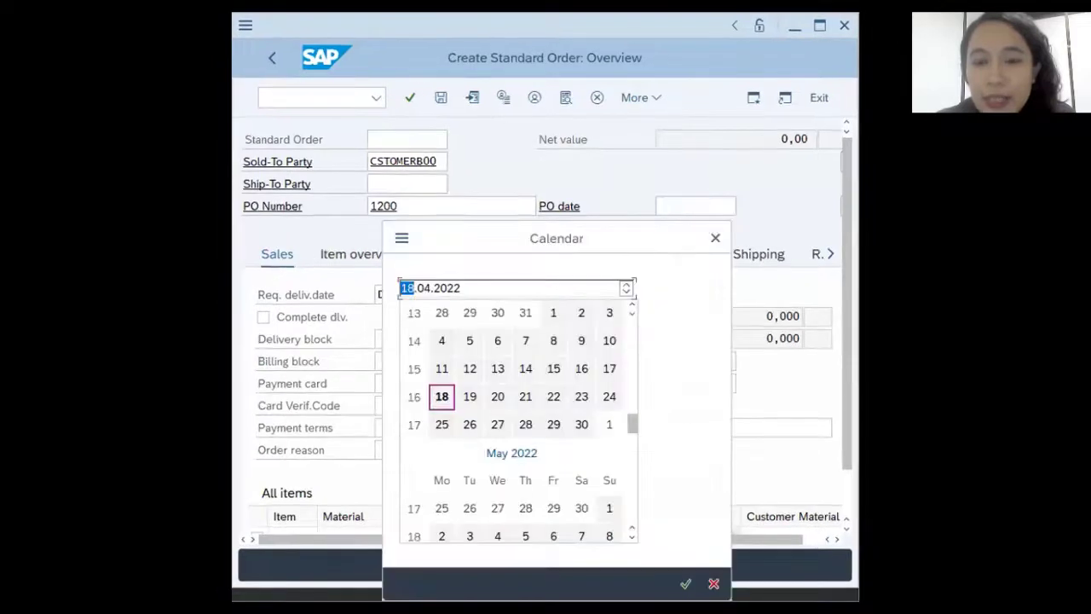
double_click(442, 398)
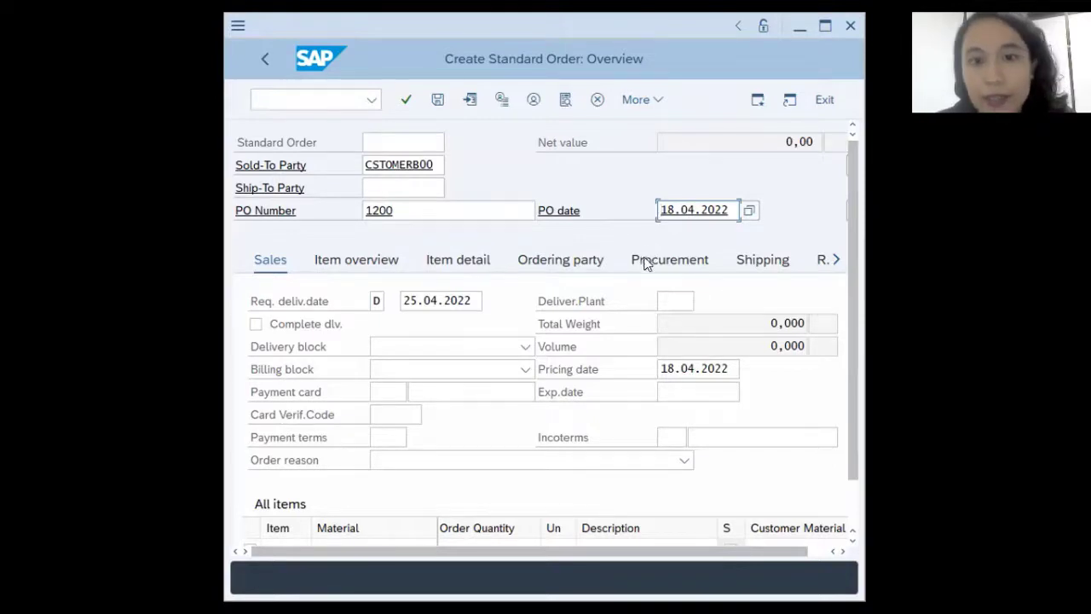
Step: Add material P-109 with an order quantity of 2 as the first item of the order
scroll(335, 318, down, 1)
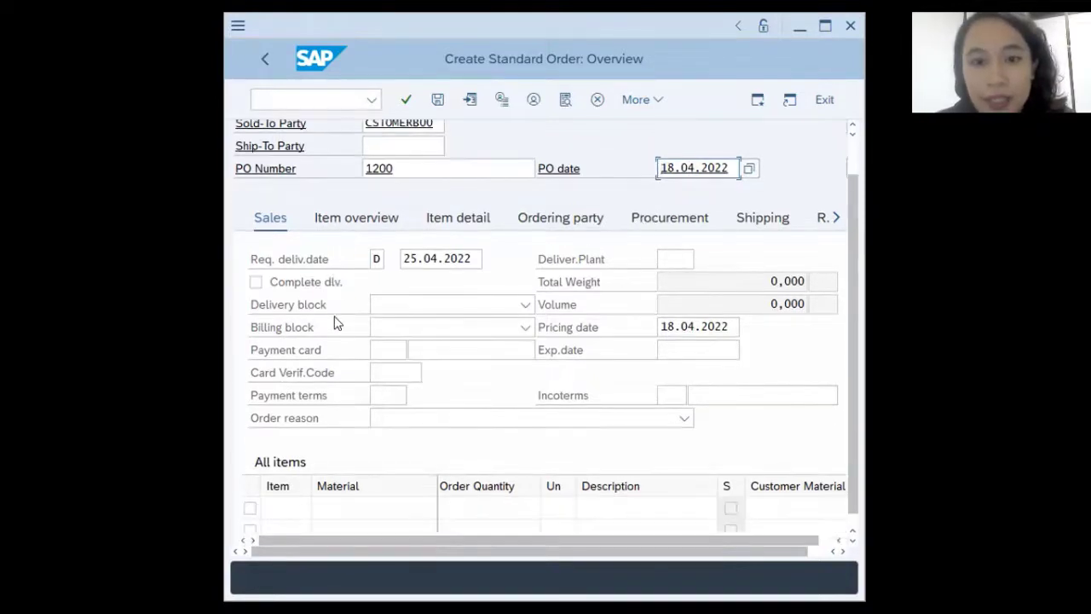
scroll(380, 318, down, 1)
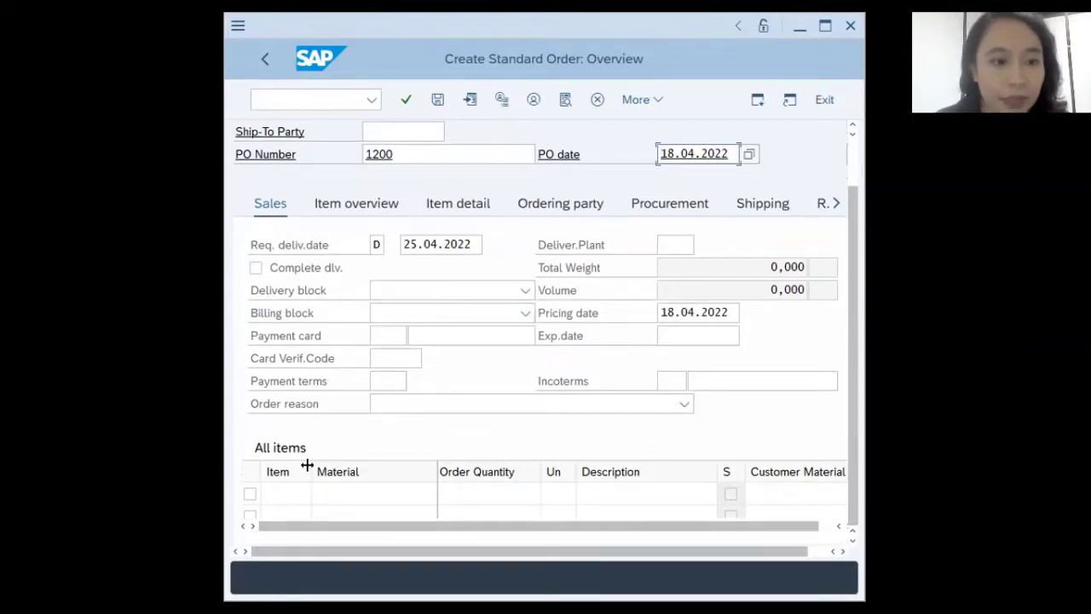
click(341, 494)
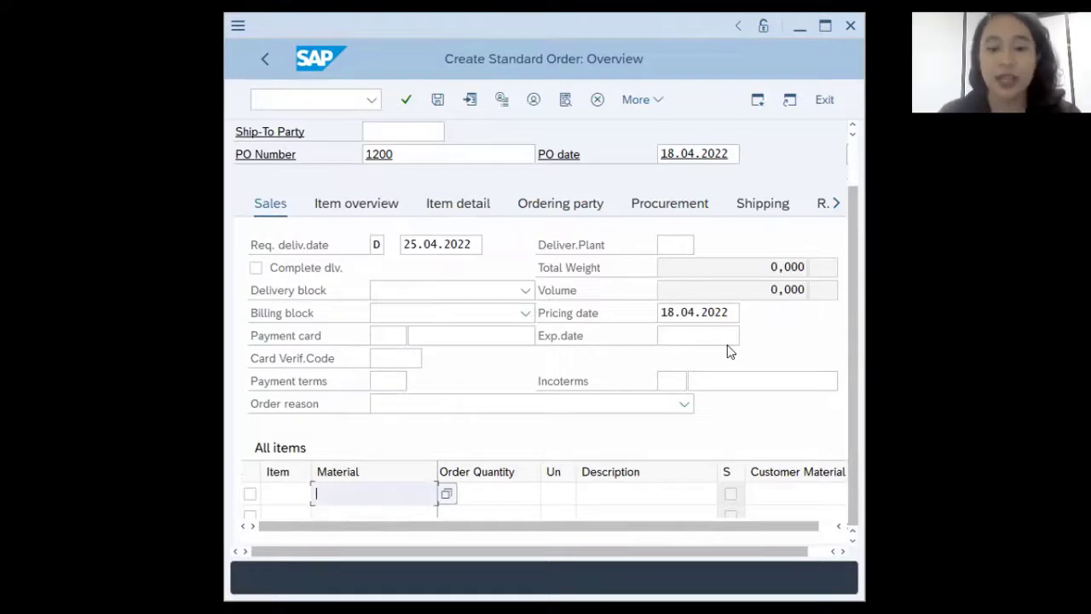
text(P)
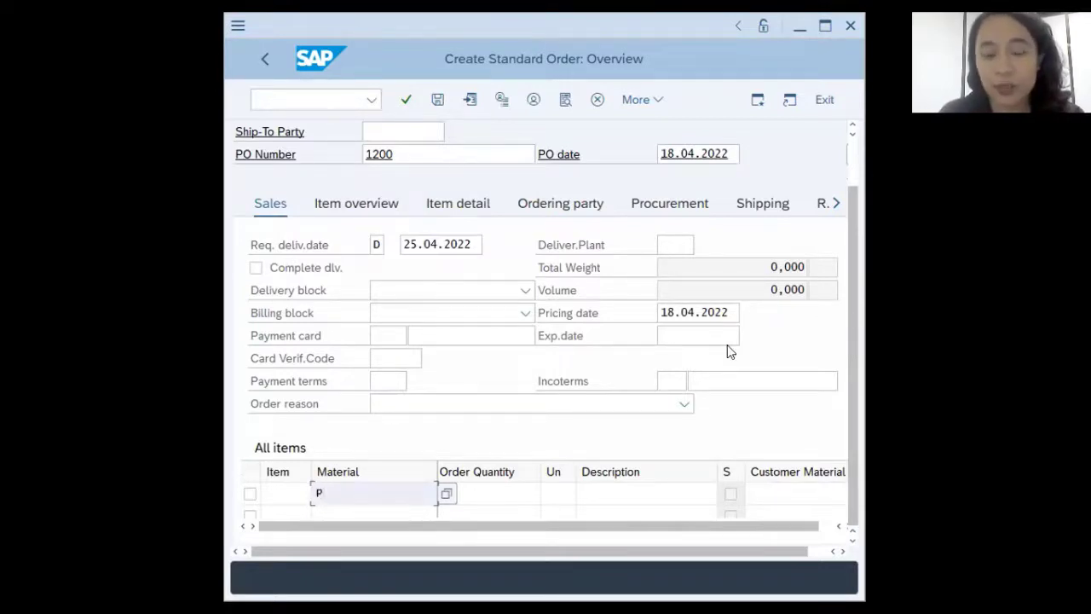
text(-)
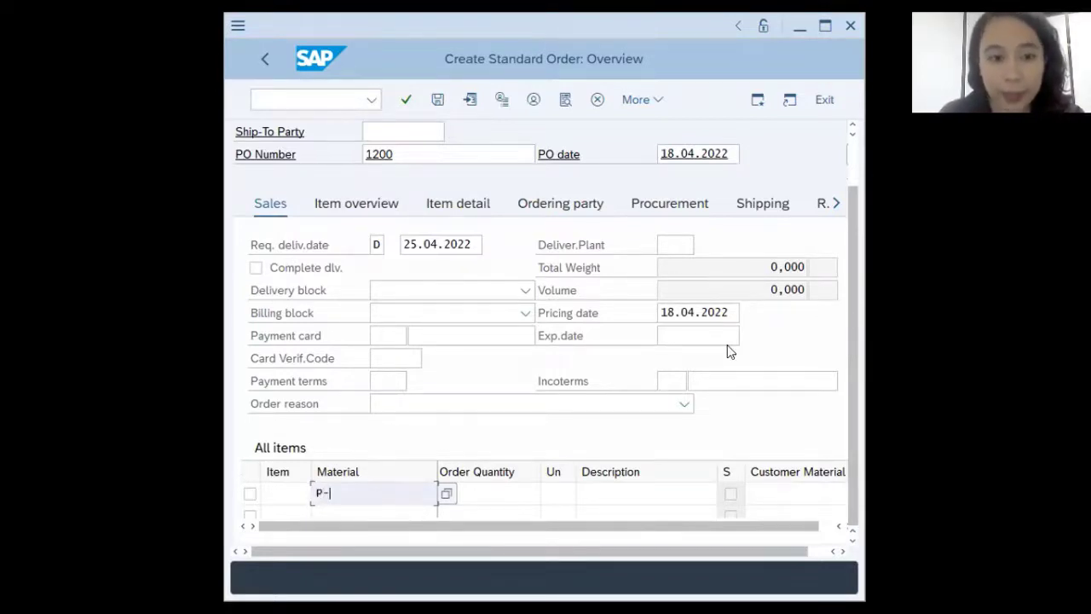
text(109)
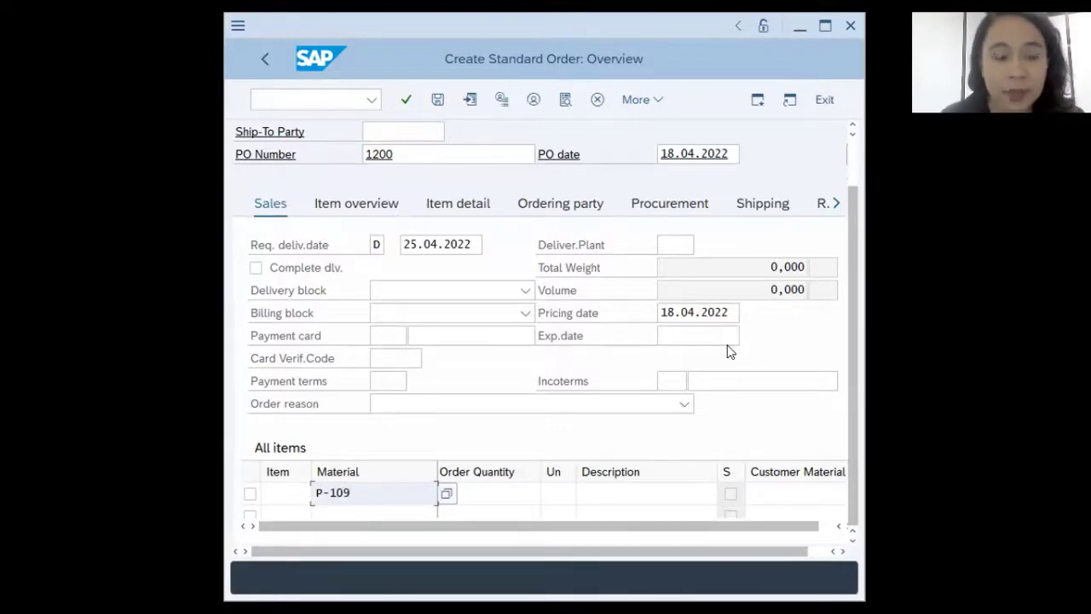
click(489, 494)
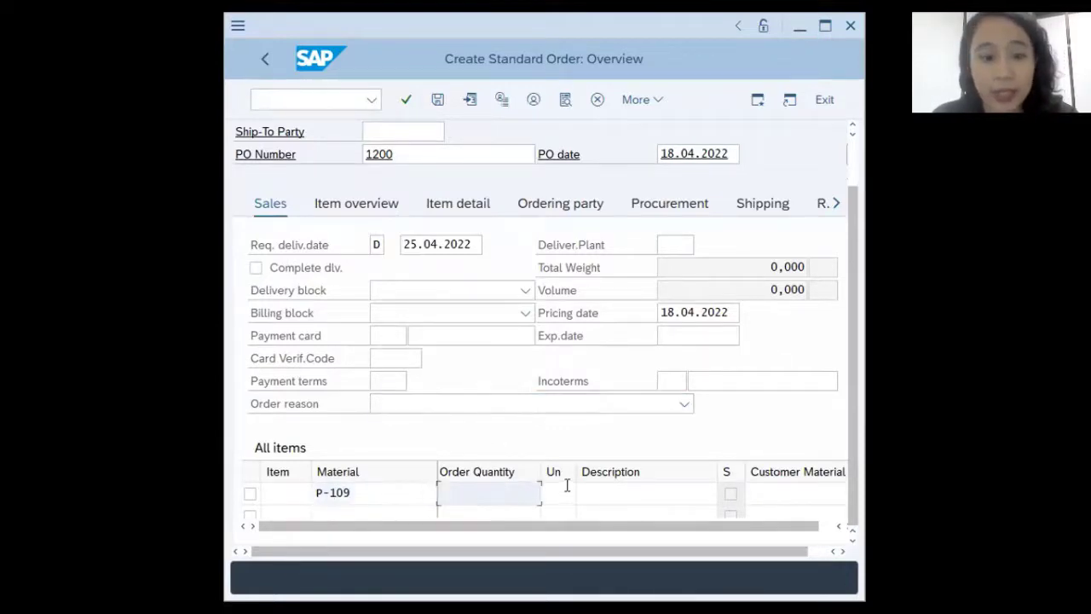
text(2)
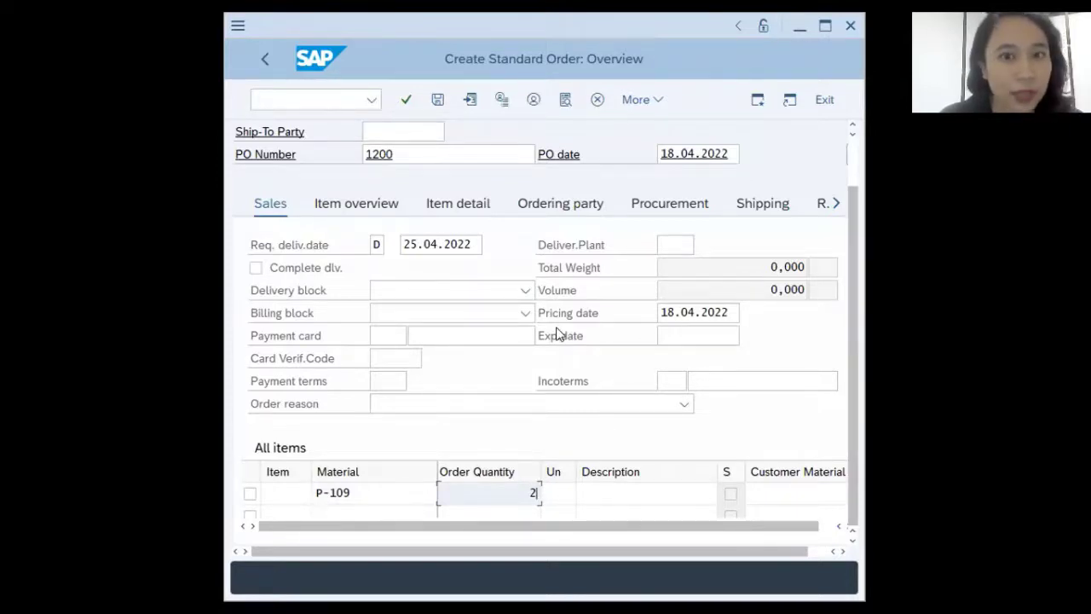
Step: Check the requested delivery date and item entries, and confirm the entered order data
scroll(559, 333, up, 2)
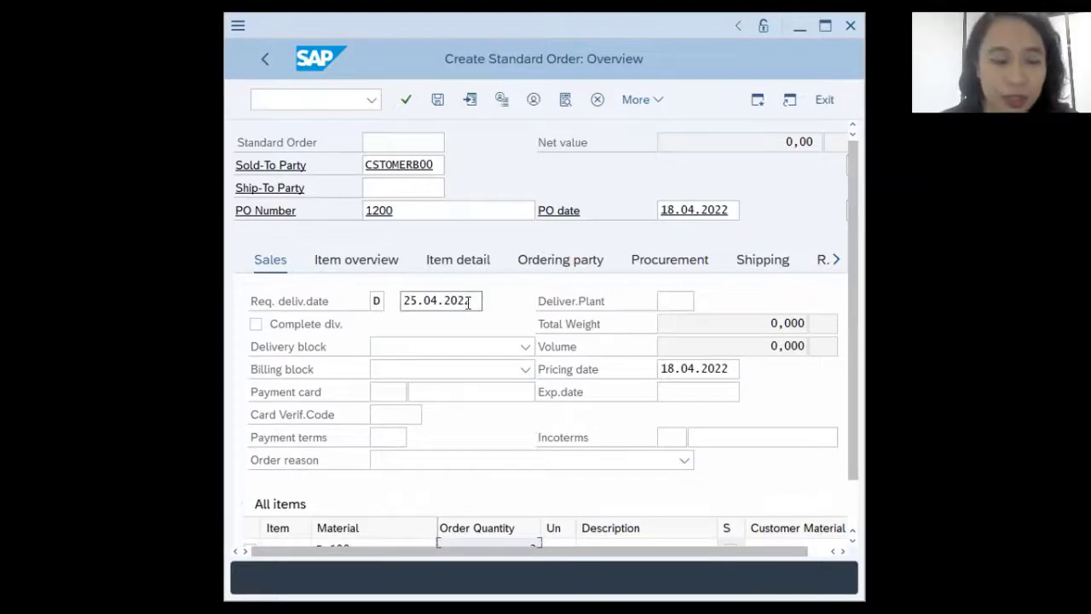
scroll(468, 303, down, 2)
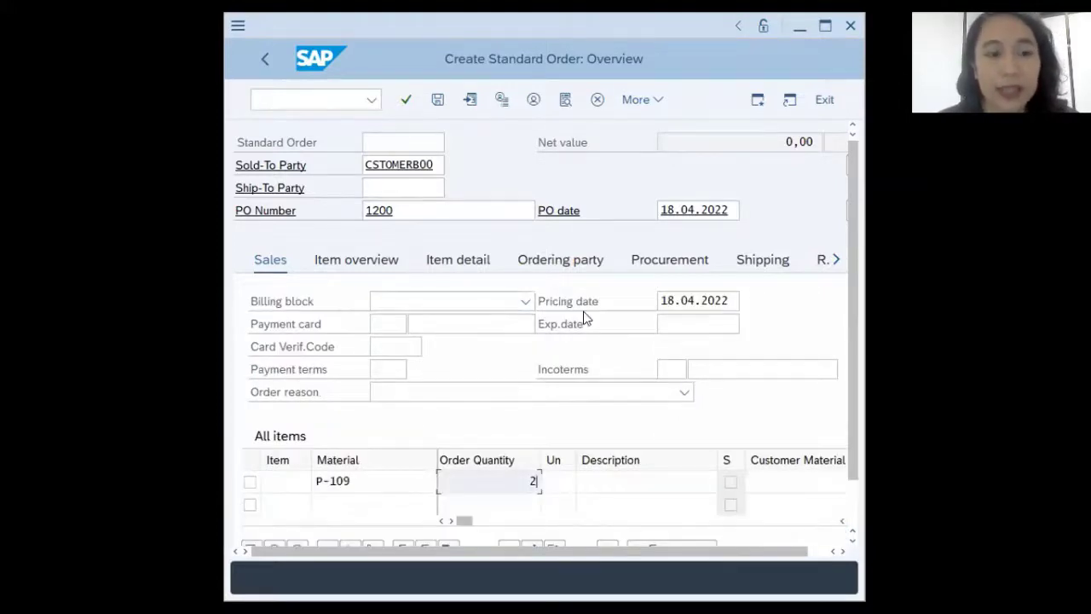
scroll(609, 360, down, 1)
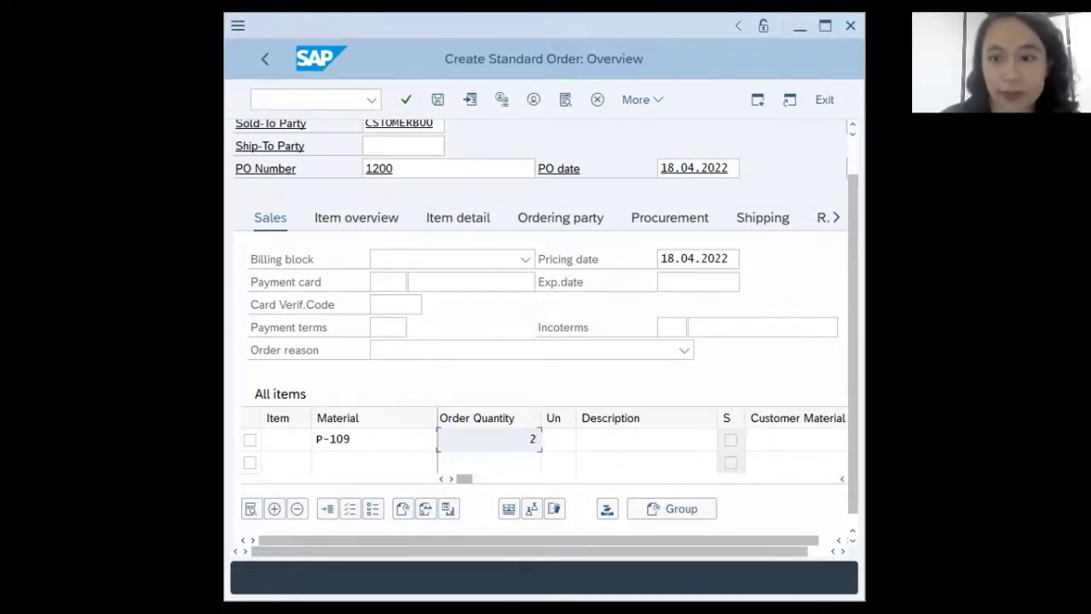
key(Return)
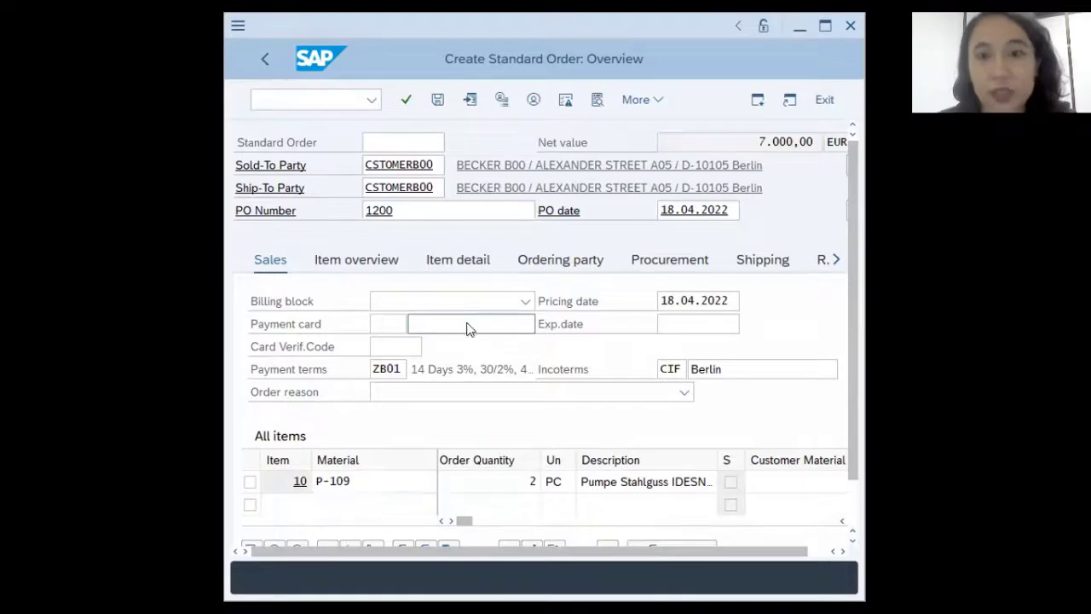
scroll(529, 343, down, 2)
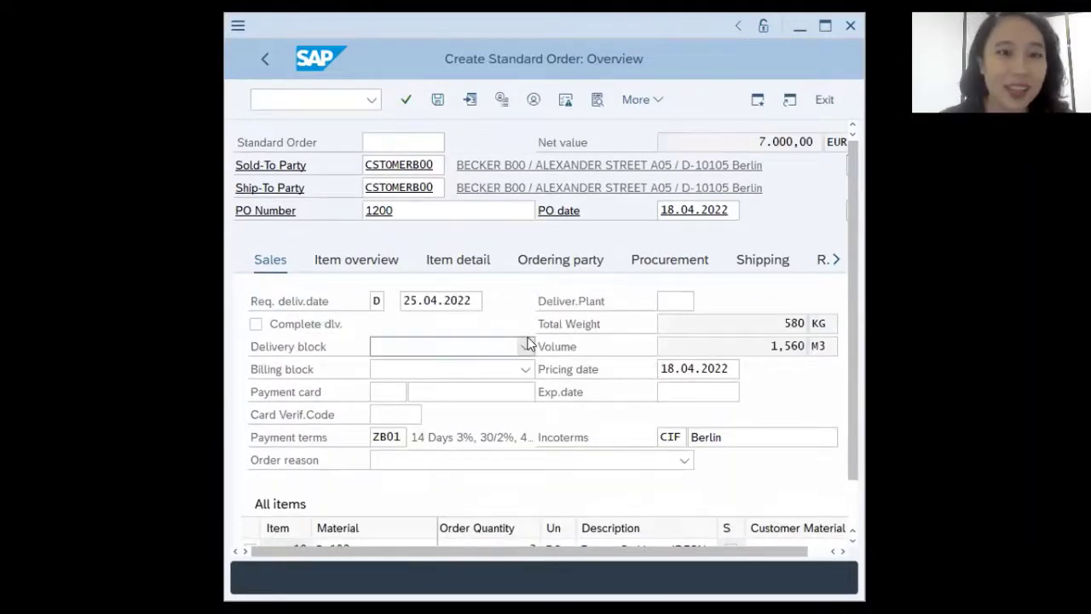
Step: Save the standard order, return to the SAP Easy Access menu with /n, and collapse the Order folder
click(437, 101)
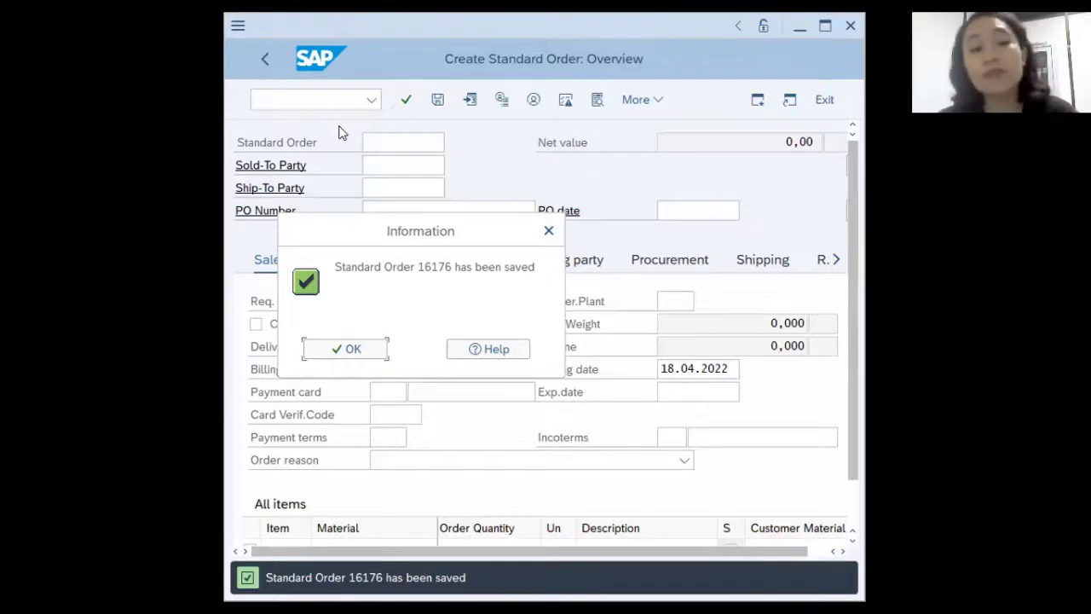
click(285, 103)
text(/n)
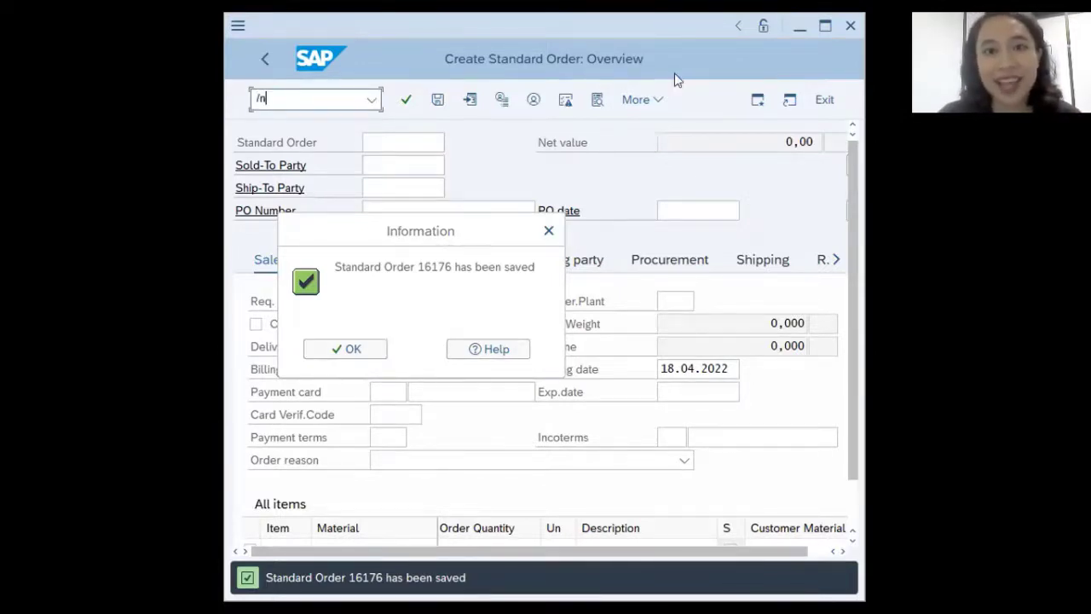
key(Return)
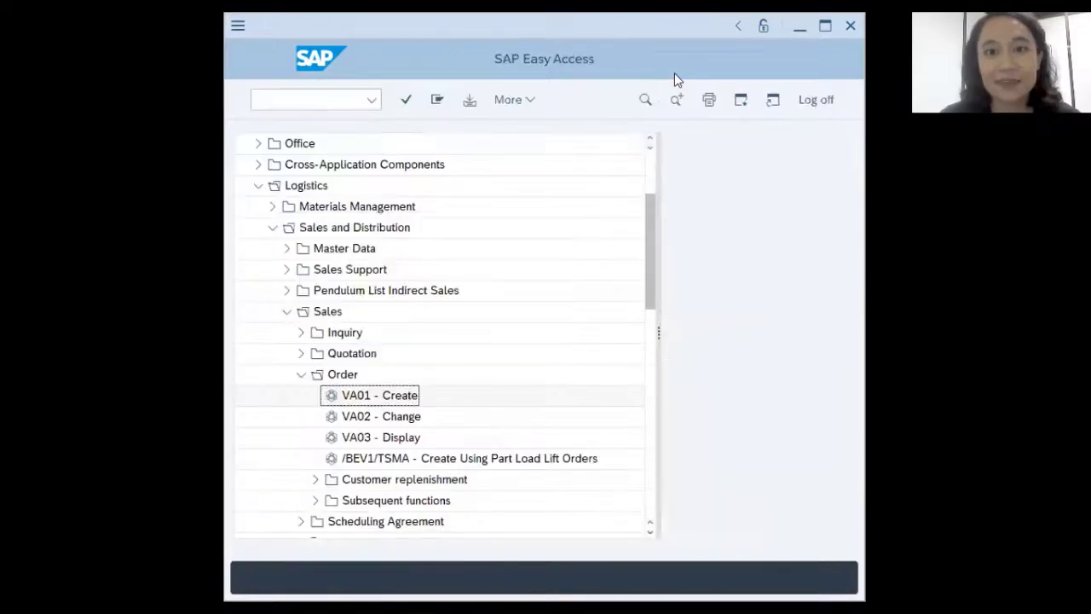
click(301, 376)
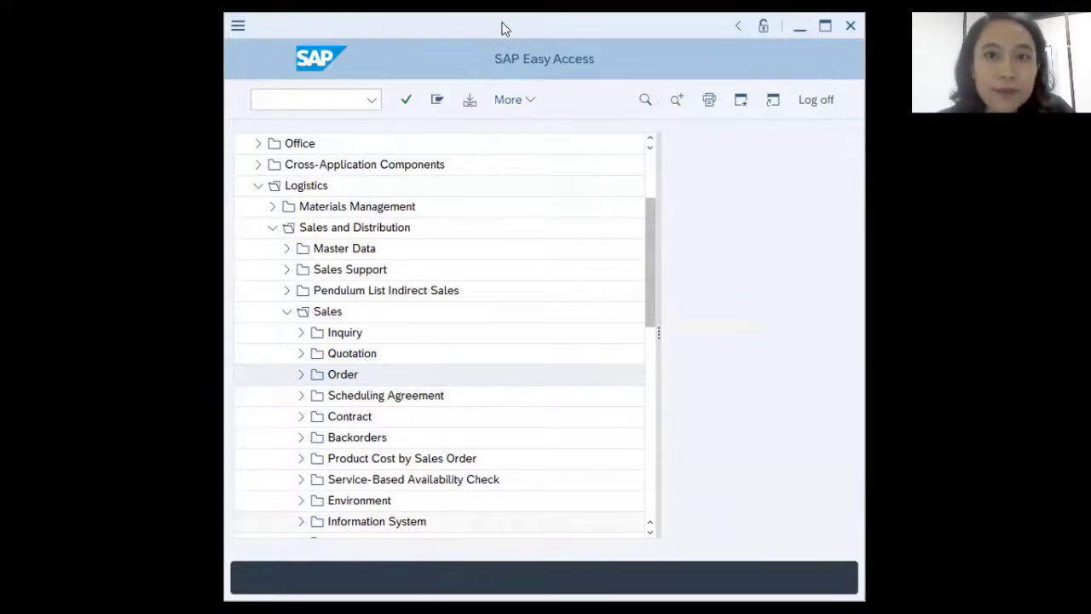
Step: Switch to the participant handbook in Foxit Reader and review the Task 2 instructions for outbound delivery, transfer order and goods issue
key(alt+Tab)
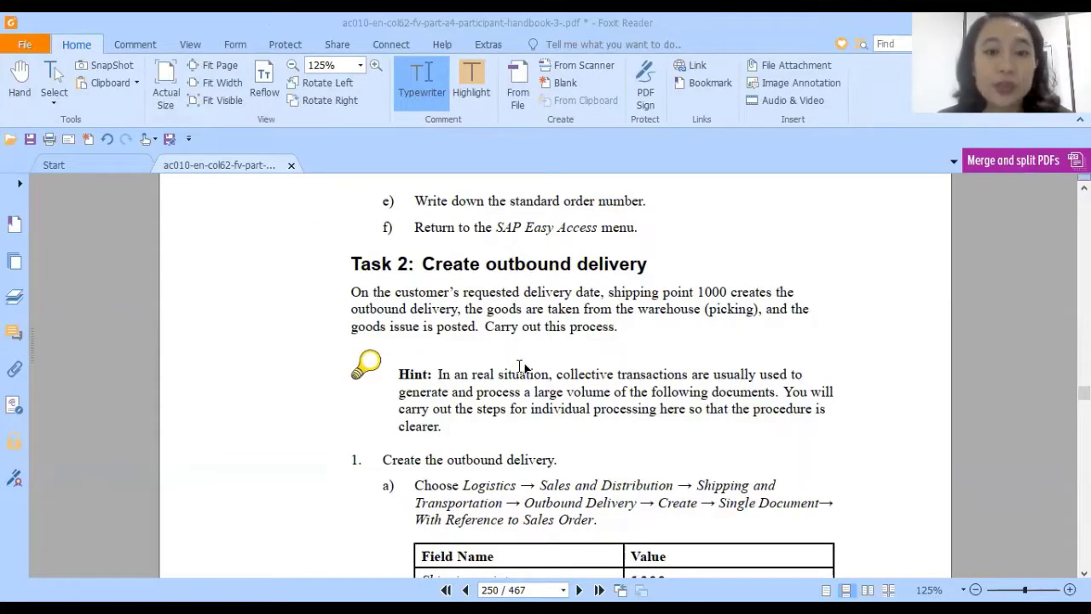
scroll(517, 359, down, 3)
scroll(706, 384, down, 6)
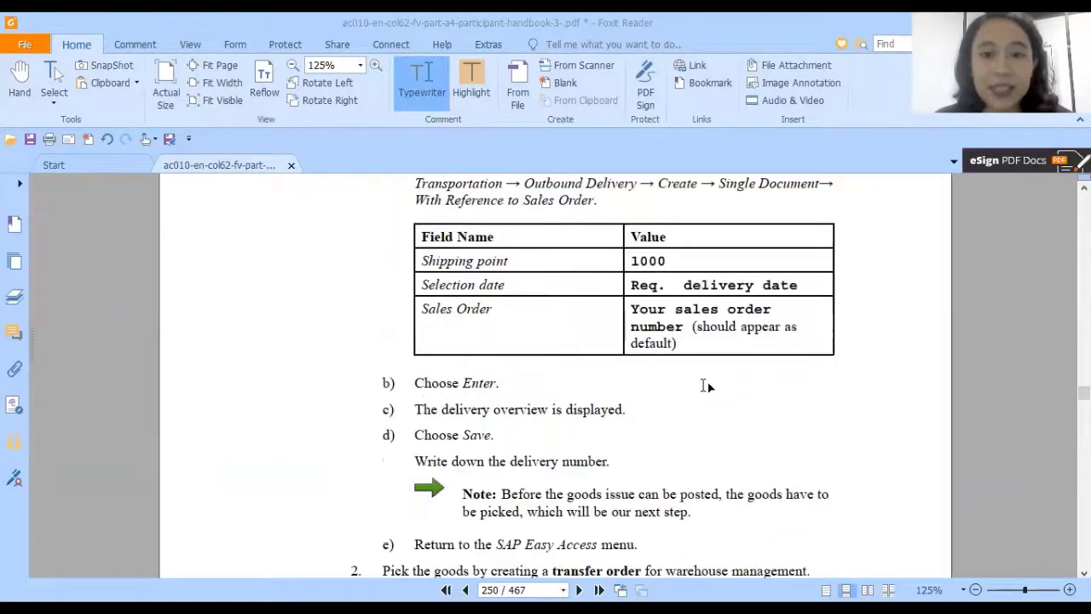
scroll(708, 384, up, 6)
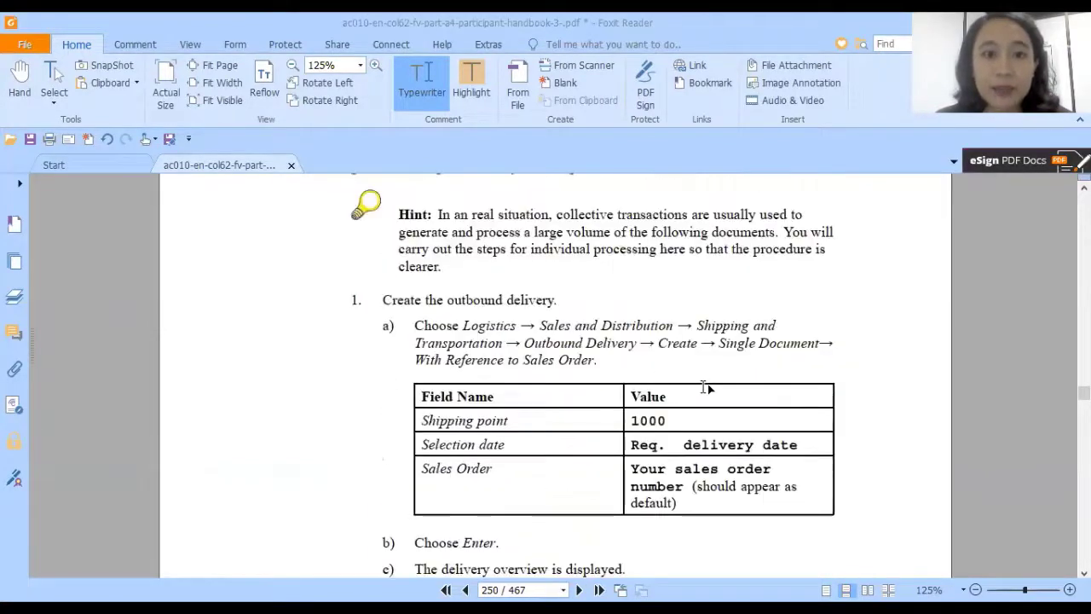
scroll(707, 383, down, 9)
scroll(708, 388, down, 20)
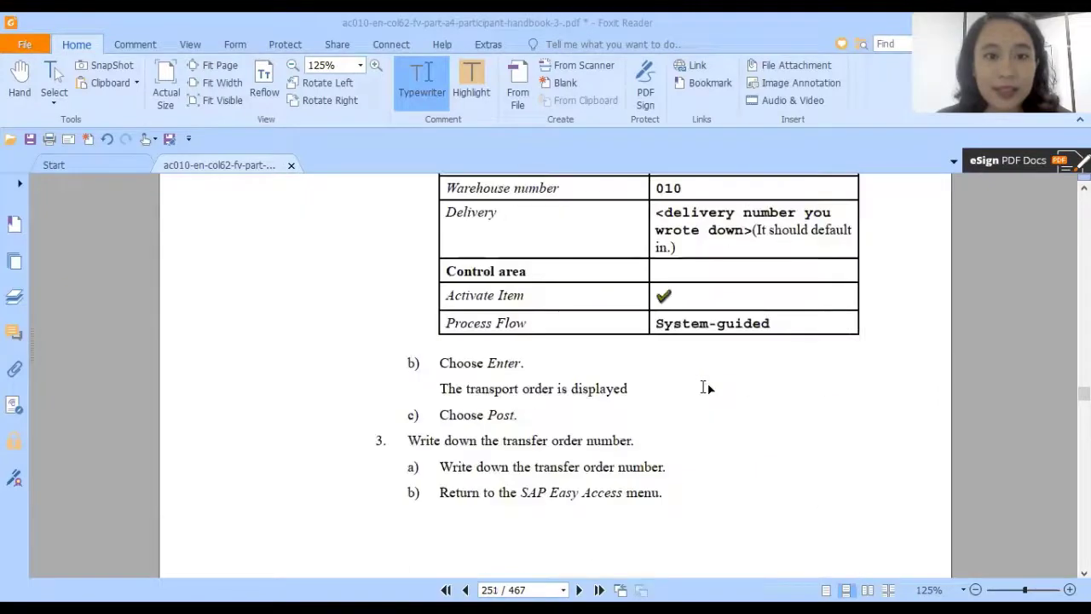
scroll(708, 388, down, 20)
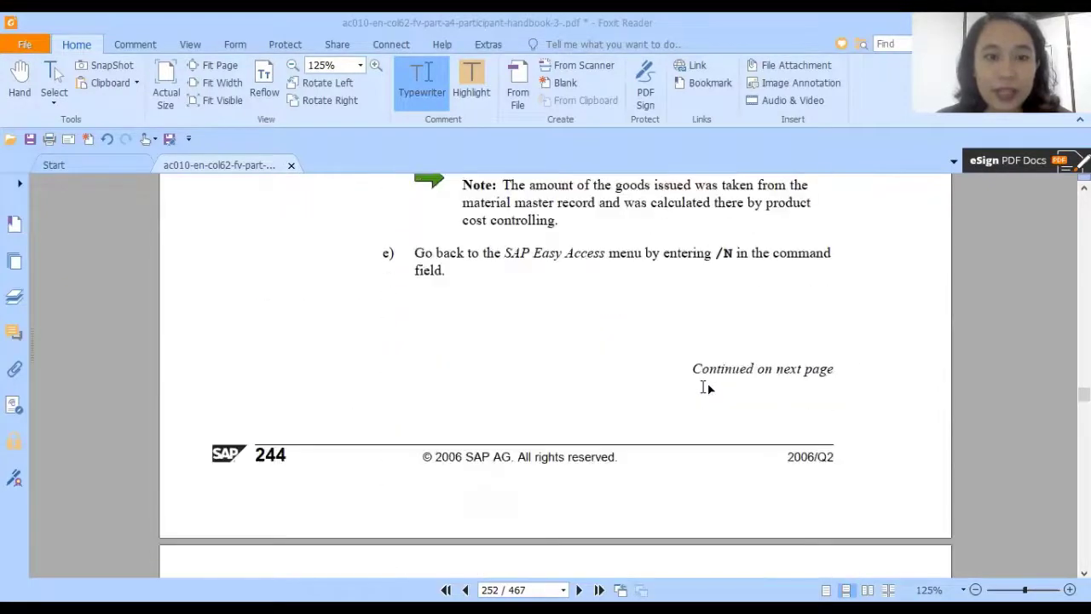
scroll(708, 388, up, 6)
scroll(707, 388, up, 4)
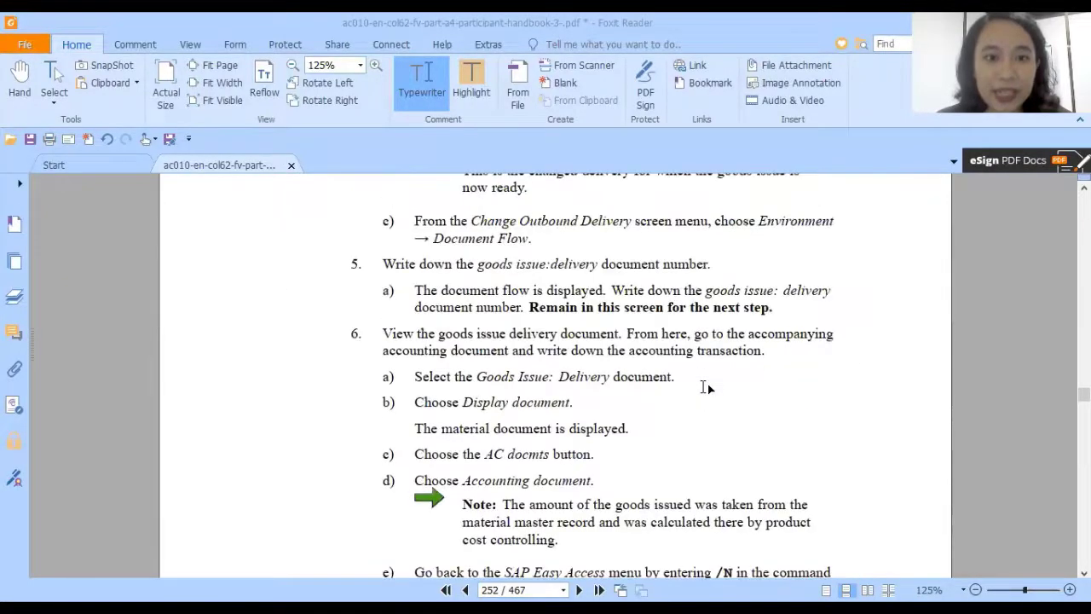
scroll(708, 388, up, 10)
scroll(708, 388, up, 20)
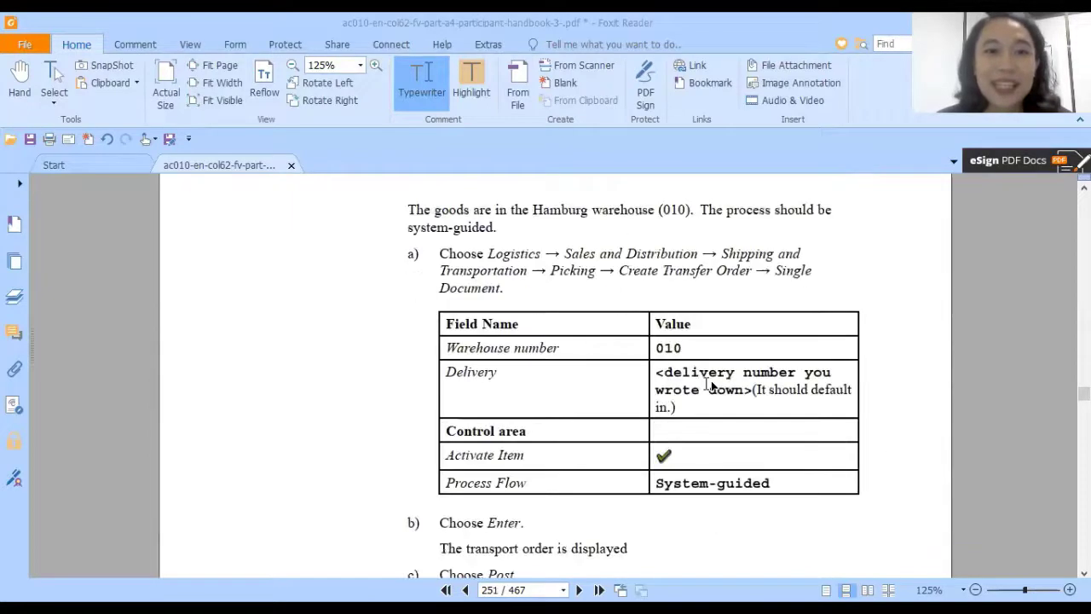
scroll(708, 388, down, 6)
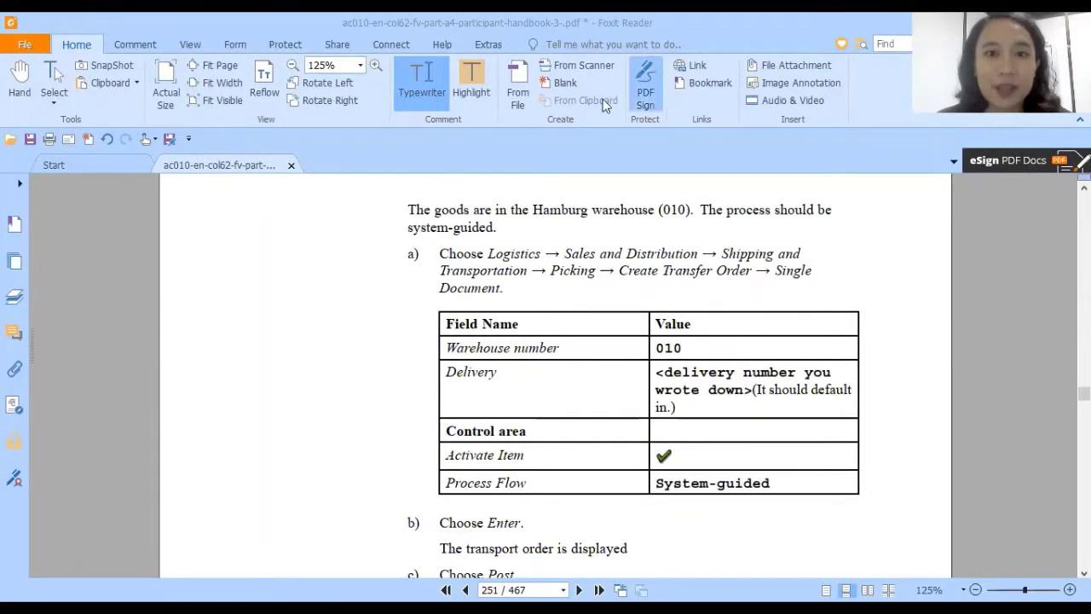
Step: Switch back to SAP and open VL01N - With Reference to Sales Order under Logistics, Sales and Distribution, Shipping and Transportation, Outbound Delivery
key(alt+Tab)
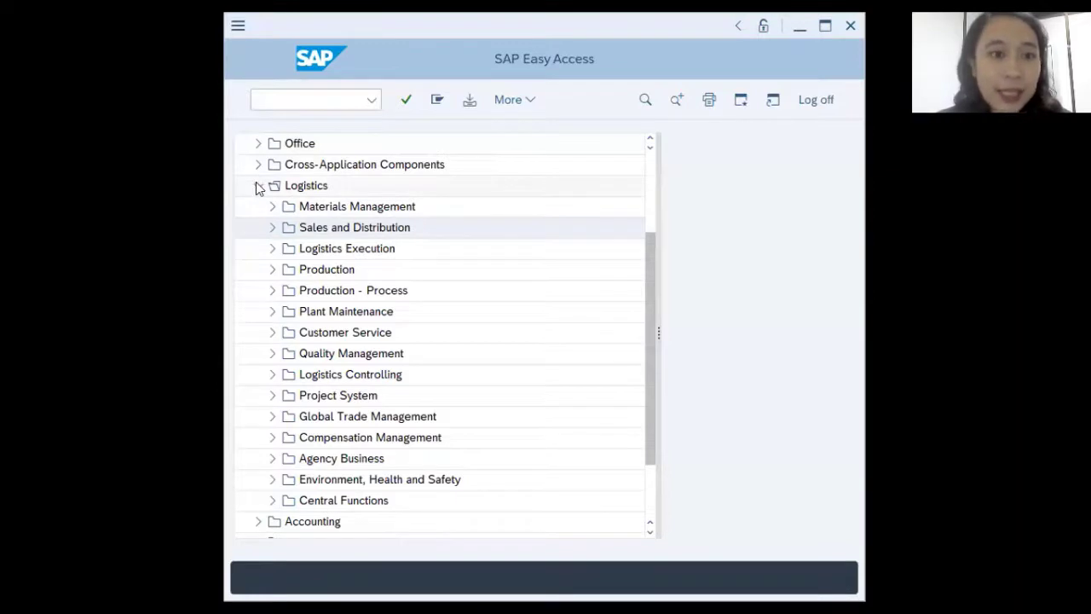
click(273, 228)
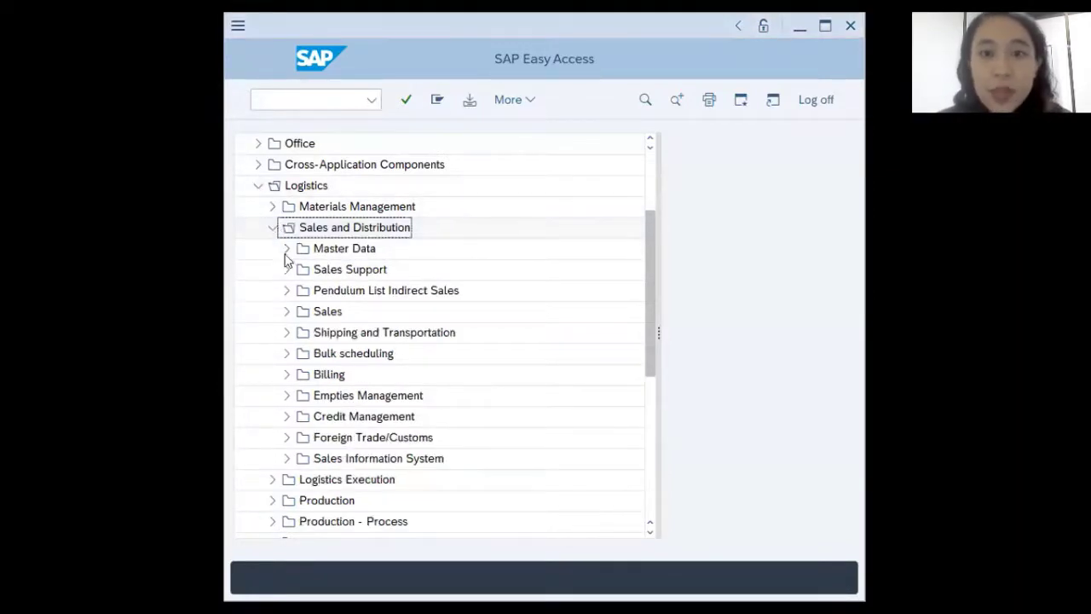
click(287, 333)
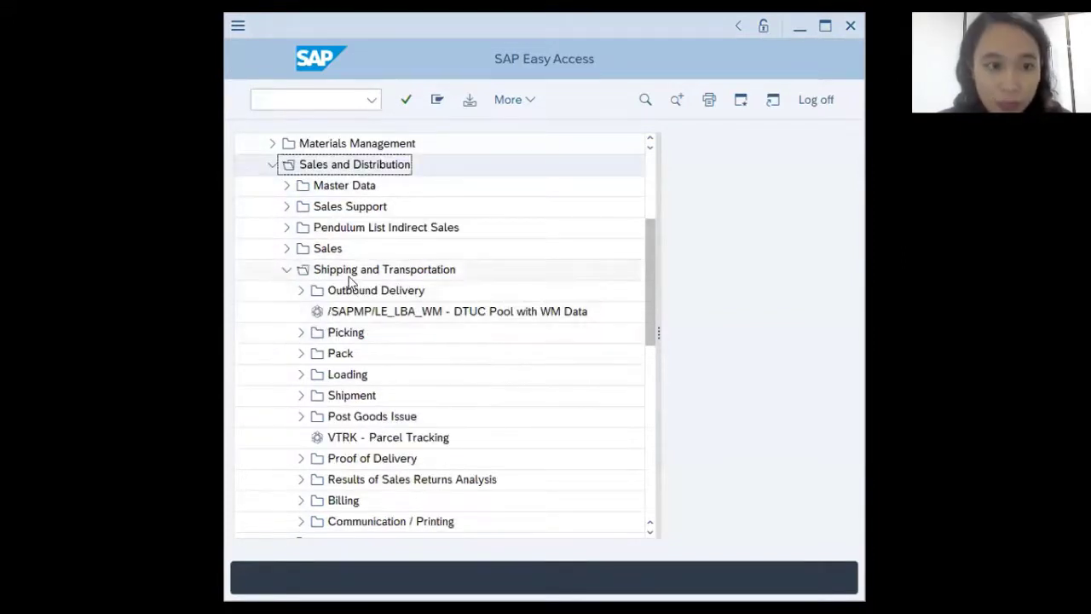
click(301, 290)
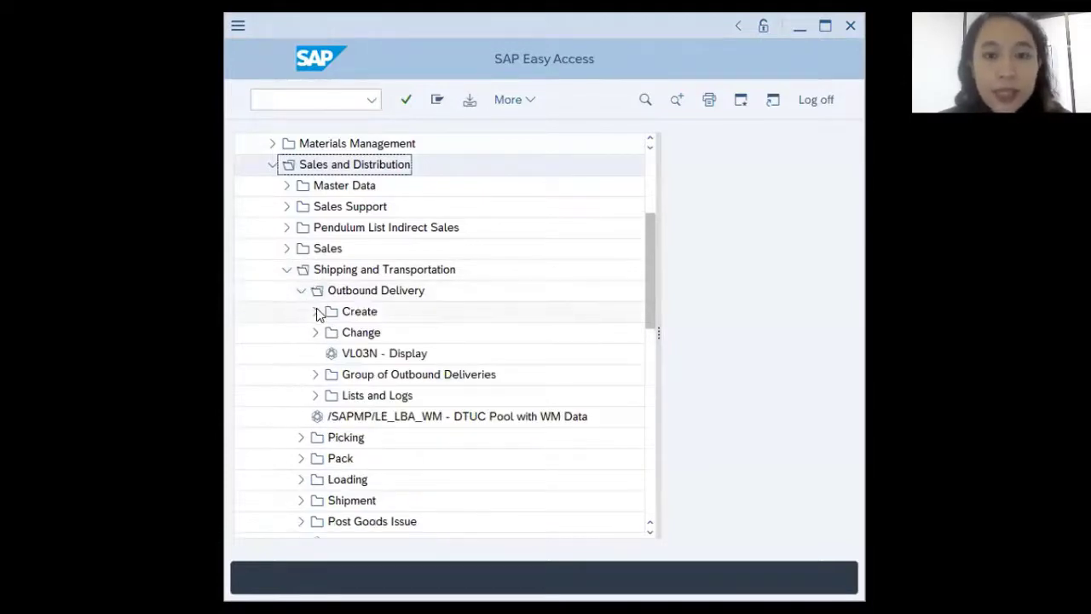
click(315, 311)
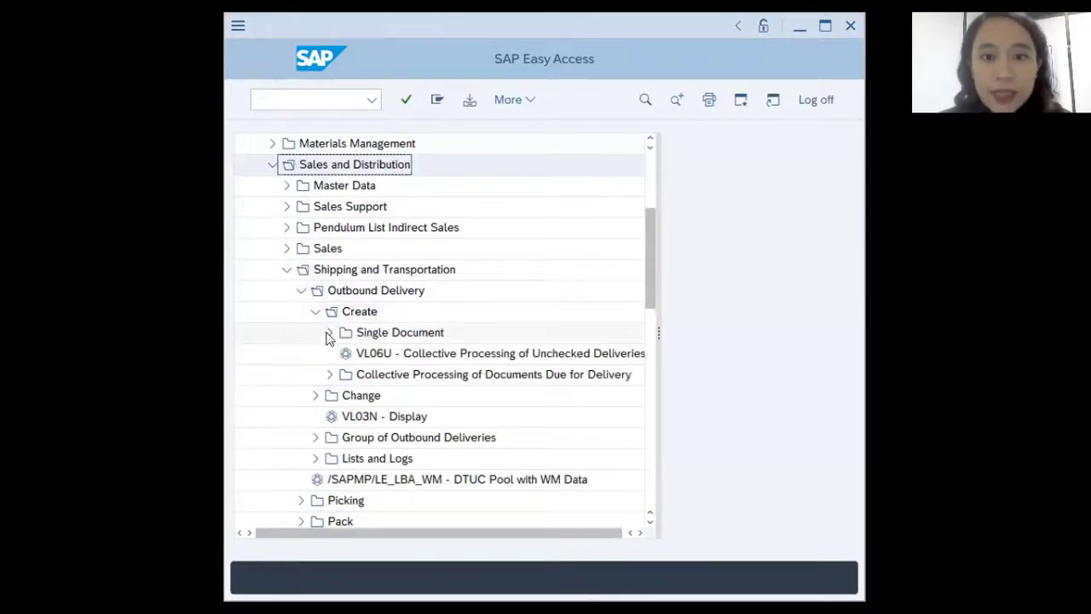
click(330, 333)
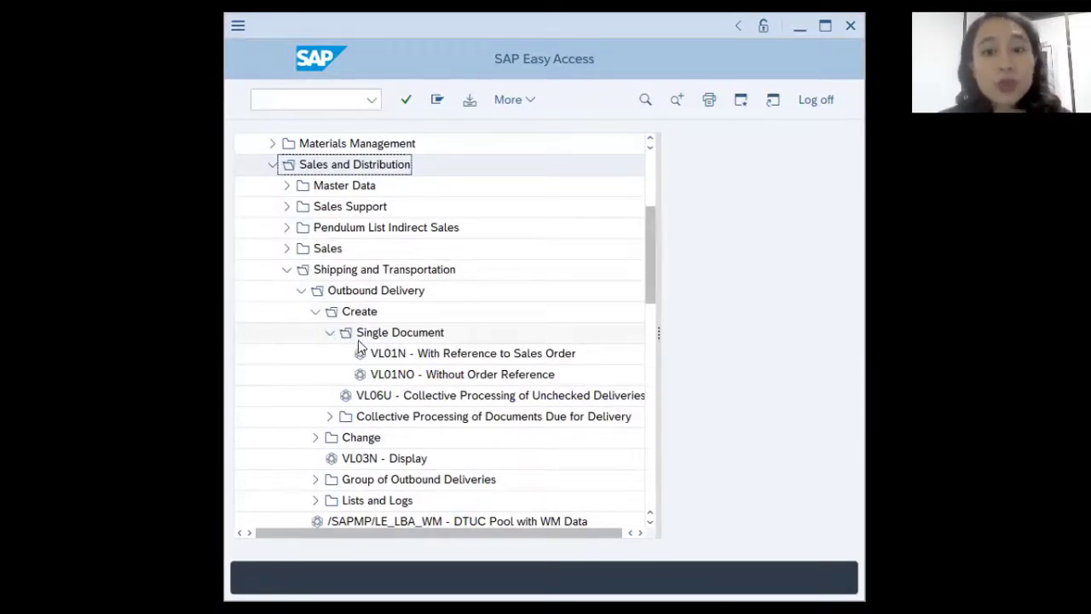
double_click(382, 353)
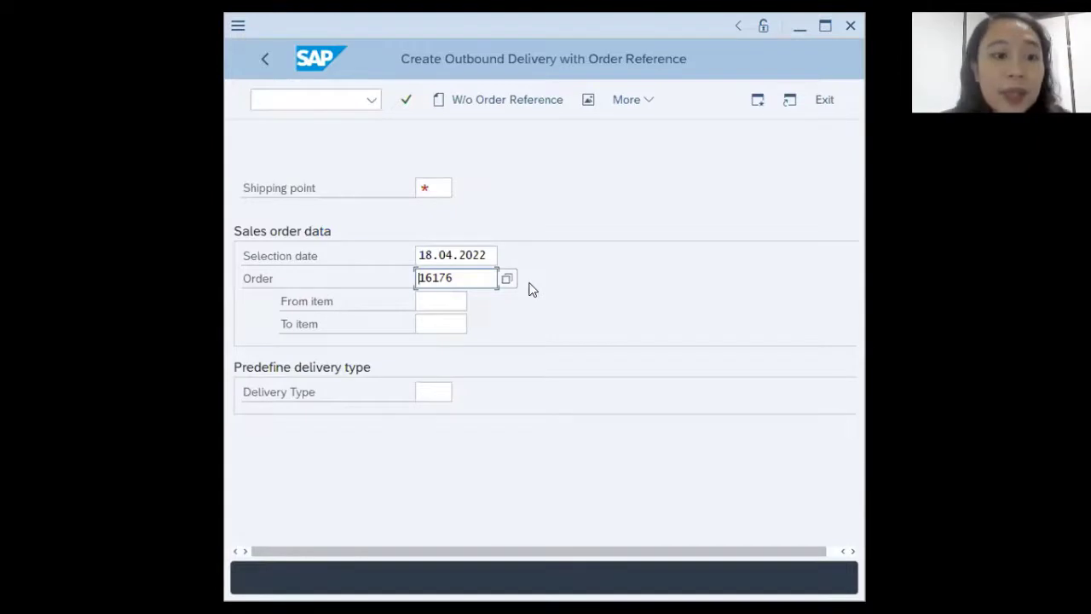
Step: Set the shipping point to 1000 and try to create the delivery for the saved order with selection date 18.04.2022
click(426, 188)
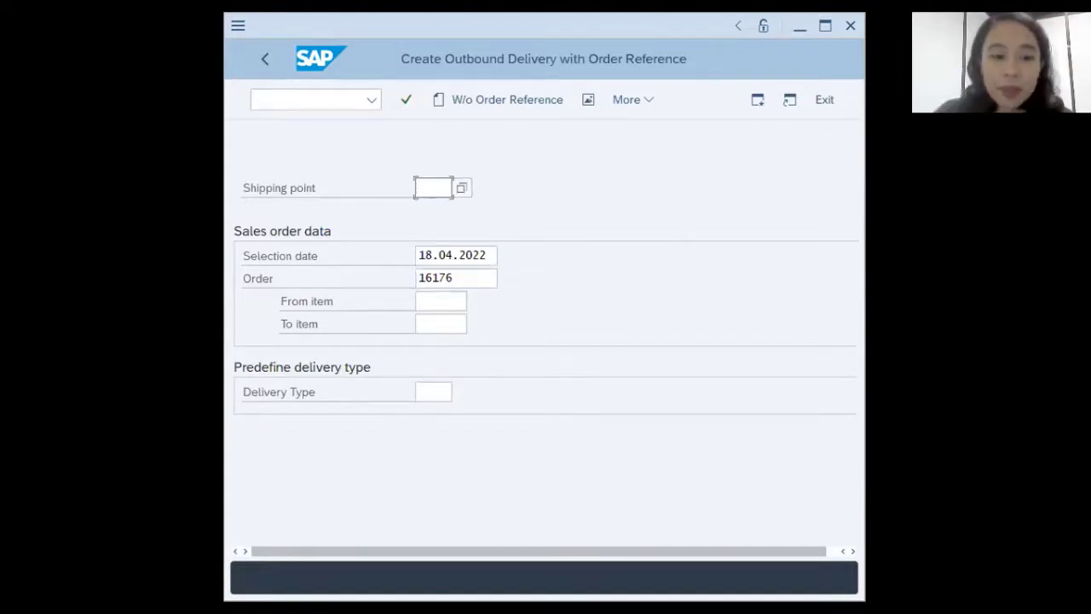
text(1000)
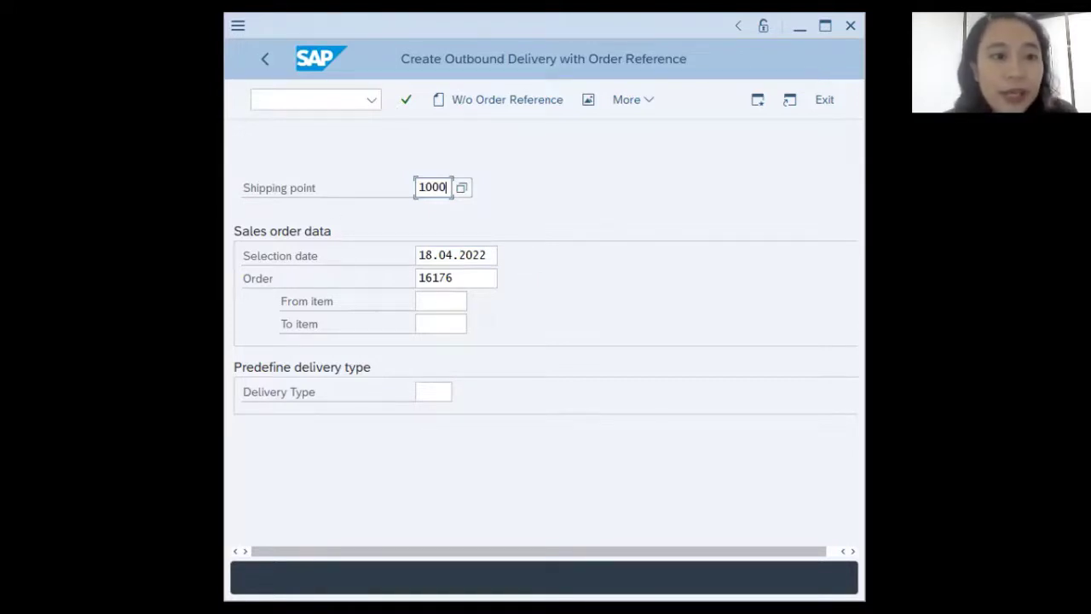
click(463, 278)
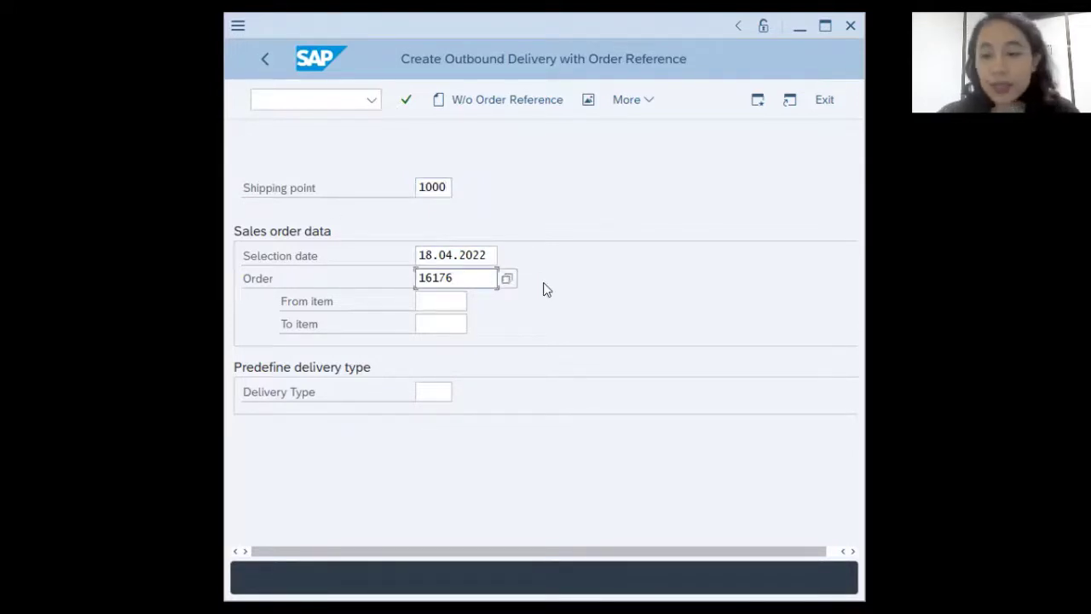
key(Return)
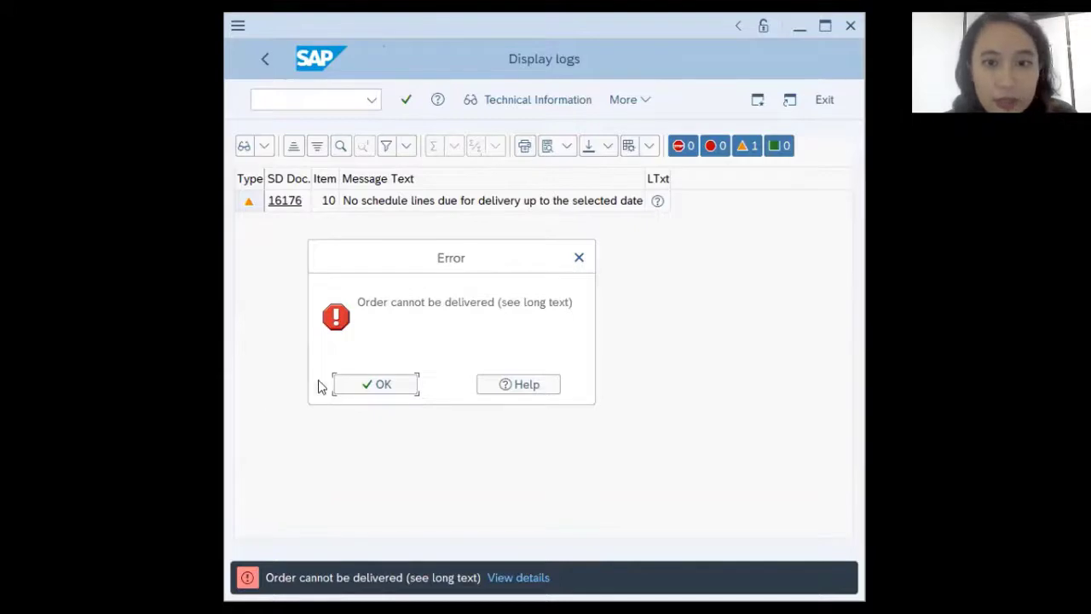
click(366, 386)
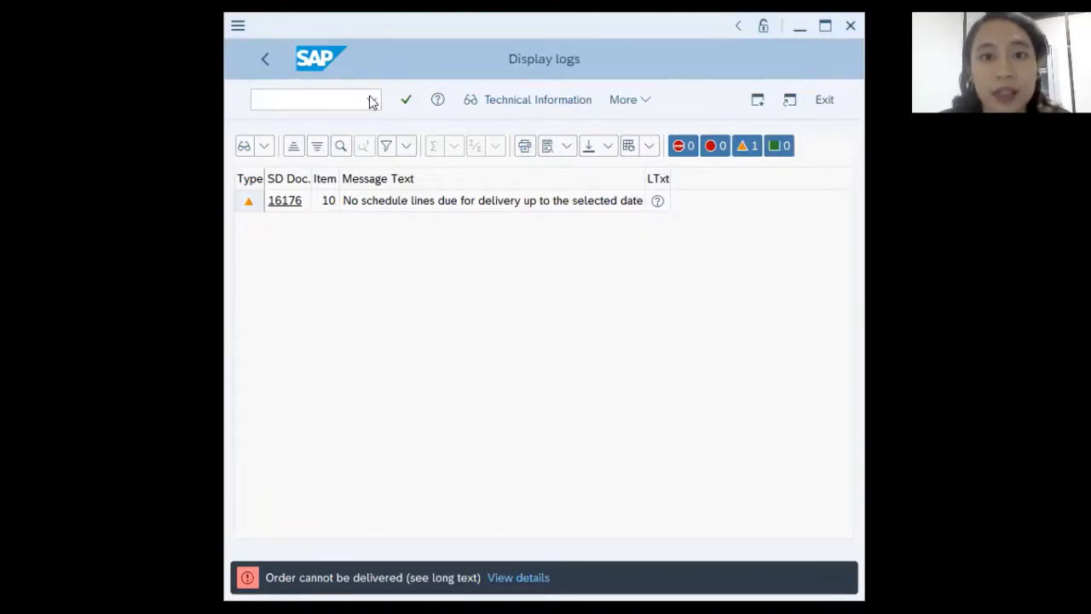
key(F3)
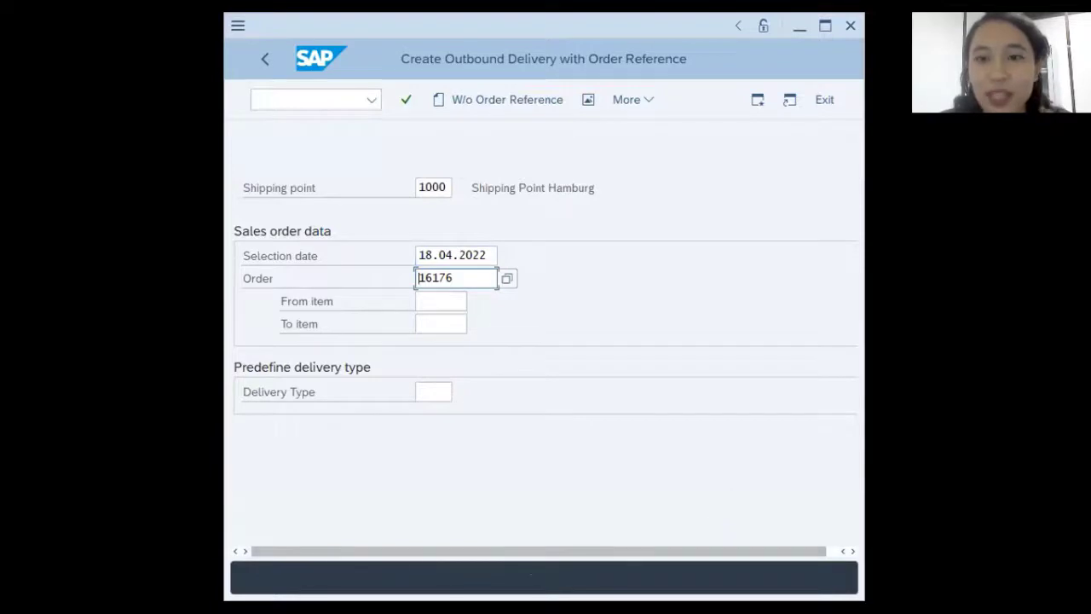
Step: Set the selection date of the outbound delivery to the requested delivery date, 25.04.2022
key(alt+Tab)
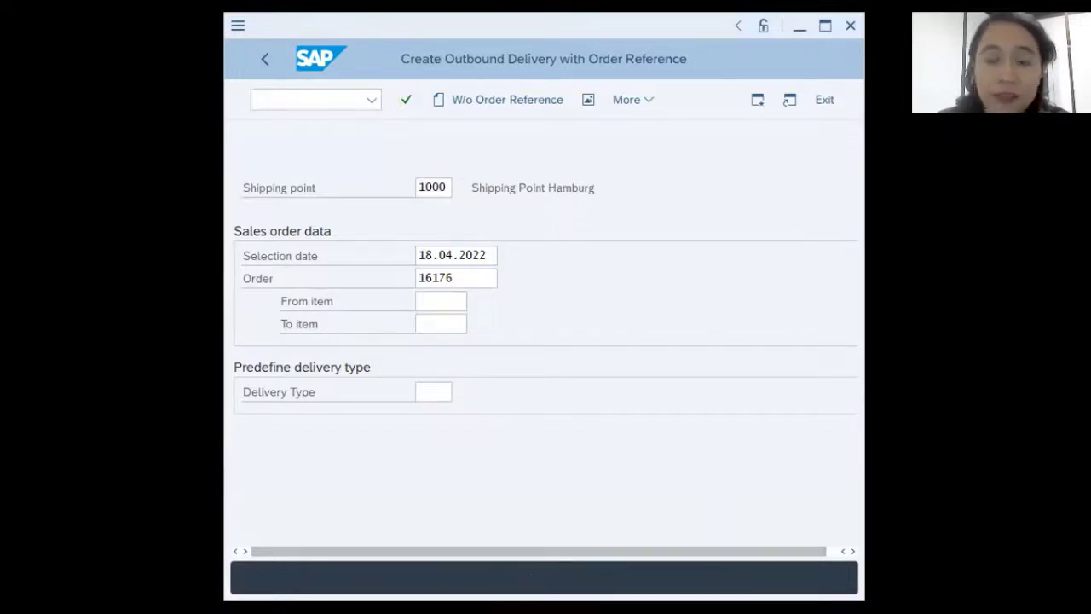
click(432, 256)
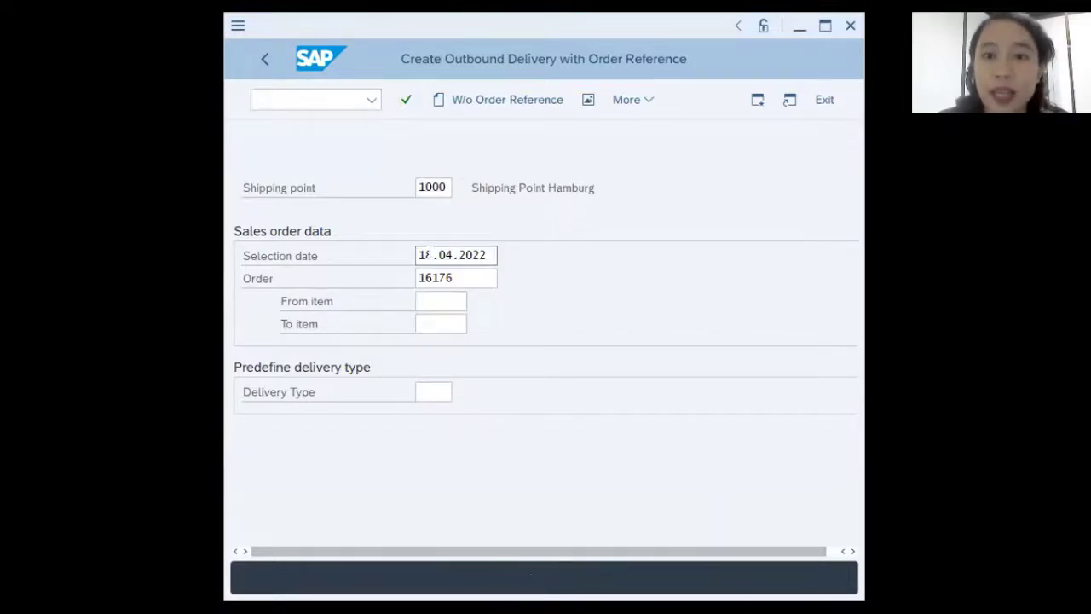
key(BackSpace)
key(BackSpace)
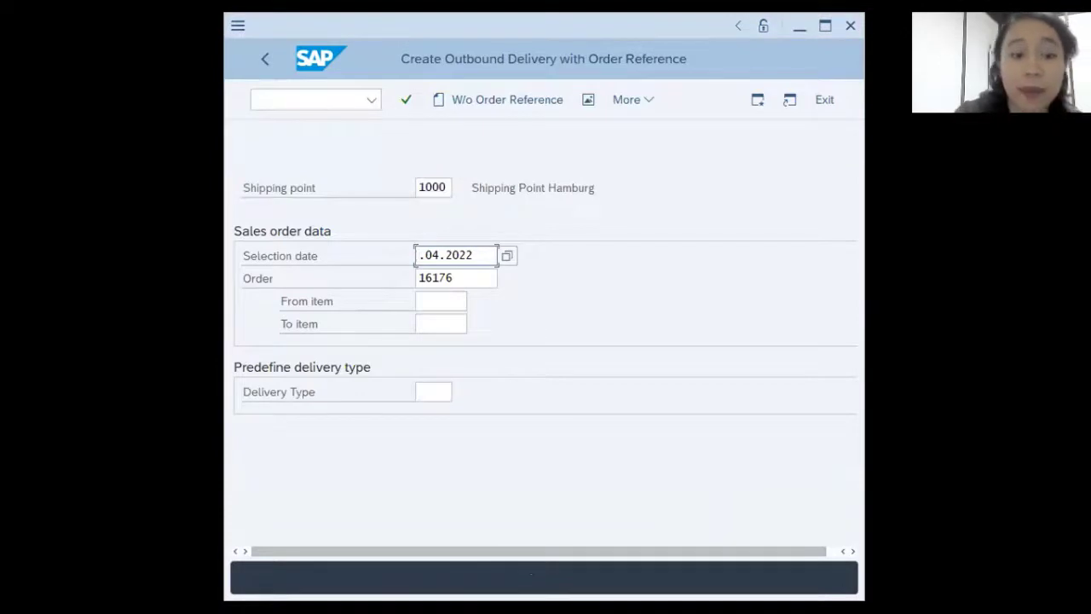
text(25)
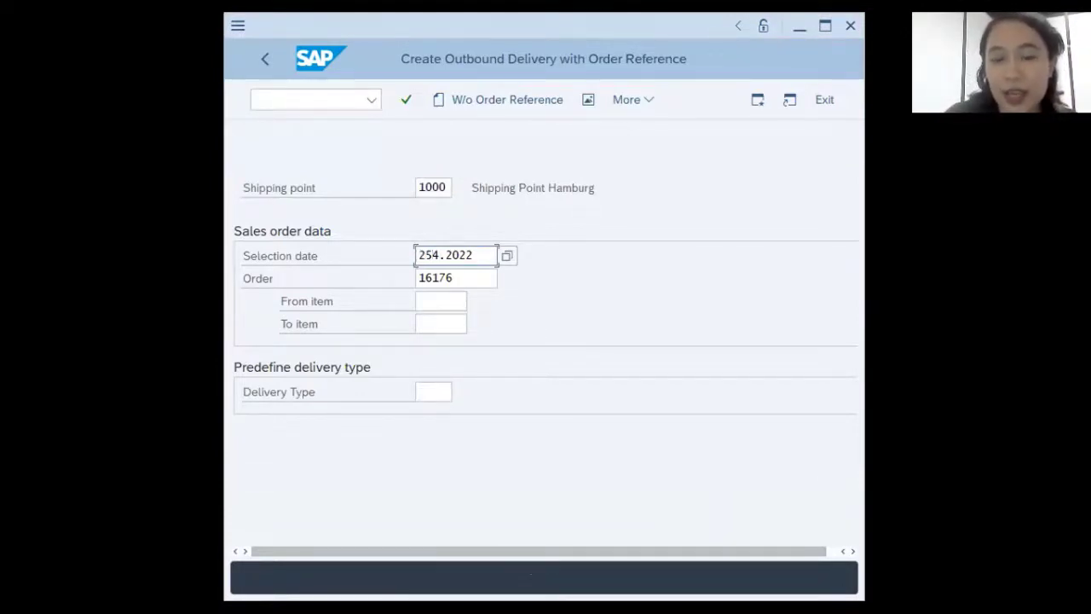
text(.)
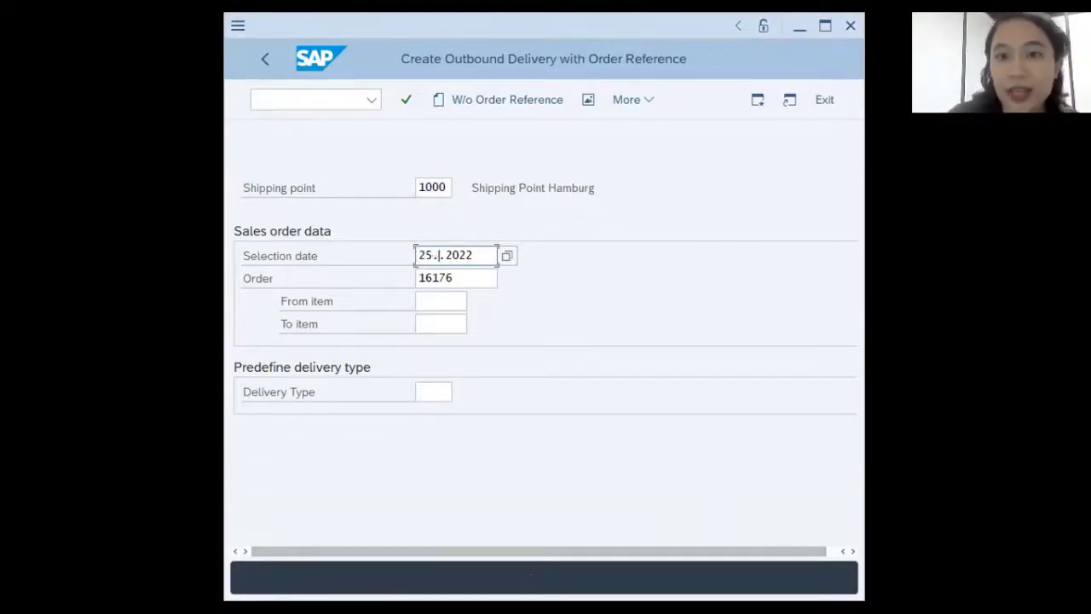
click(507, 257)
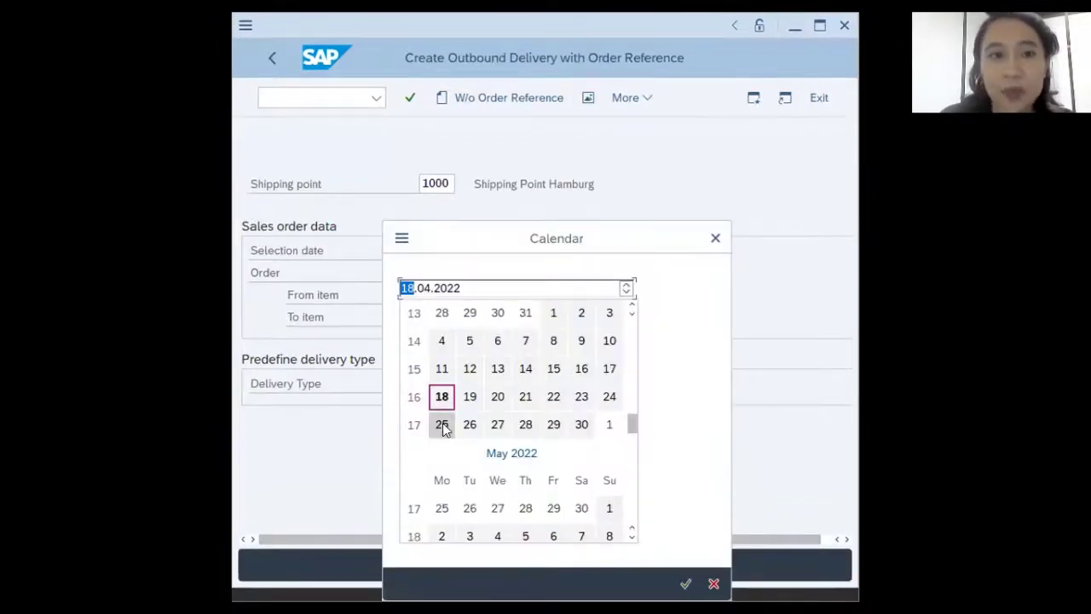
click(442, 425)
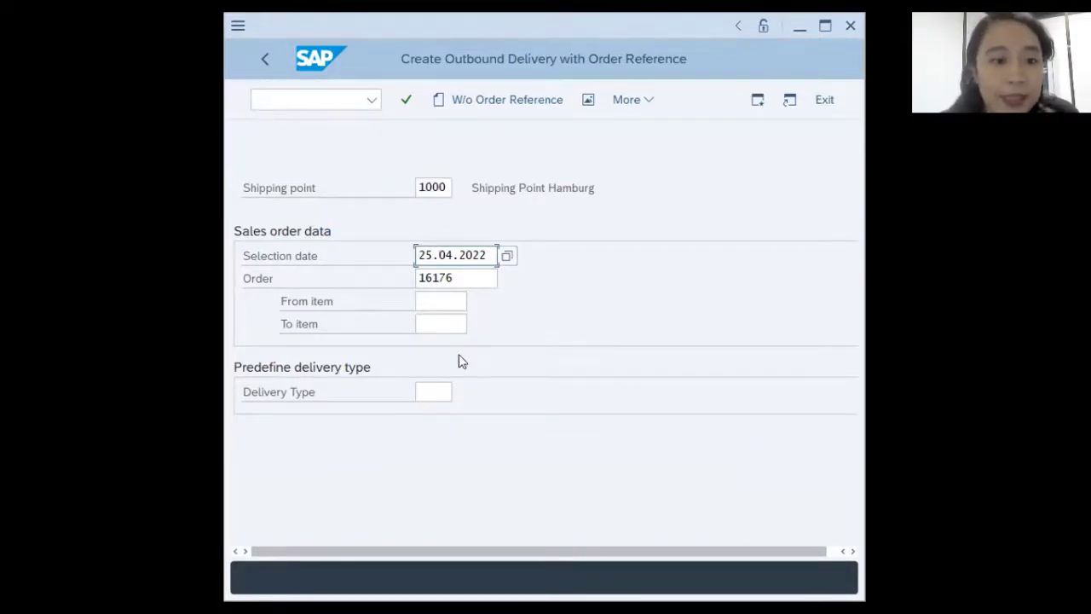
Step: Create the outbound delivery from the referenced sales order and save it
click(467, 278)
key(Return)
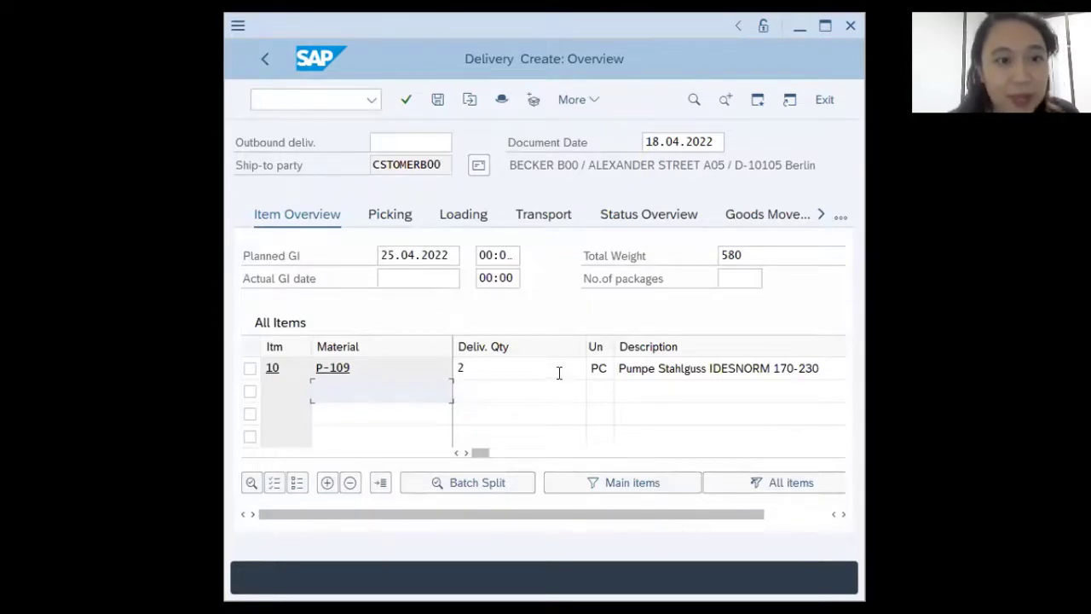
click(437, 101)
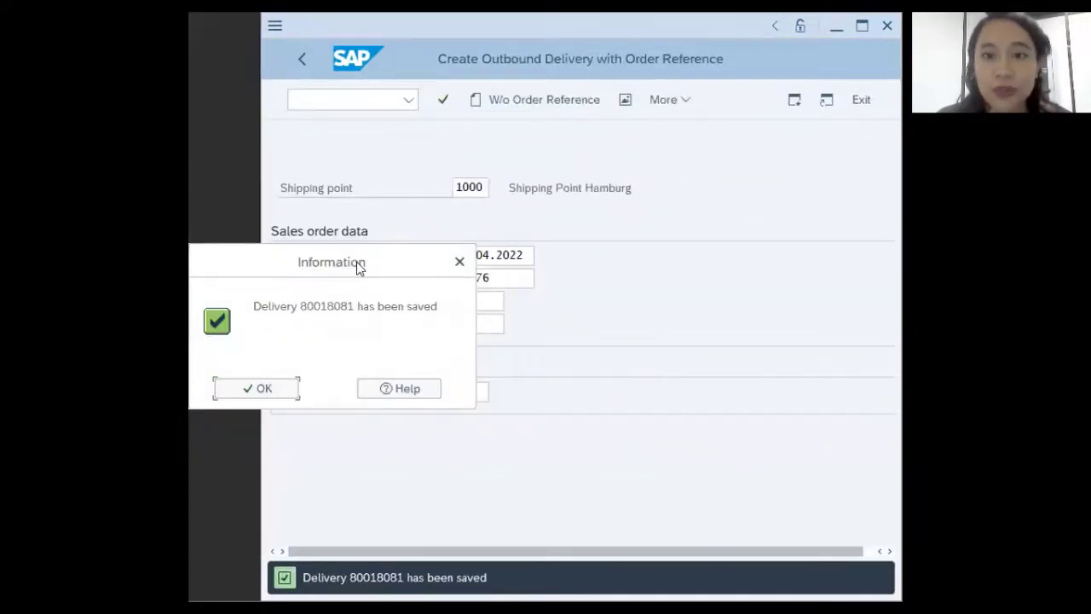
drag(360, 269, 571, 327)
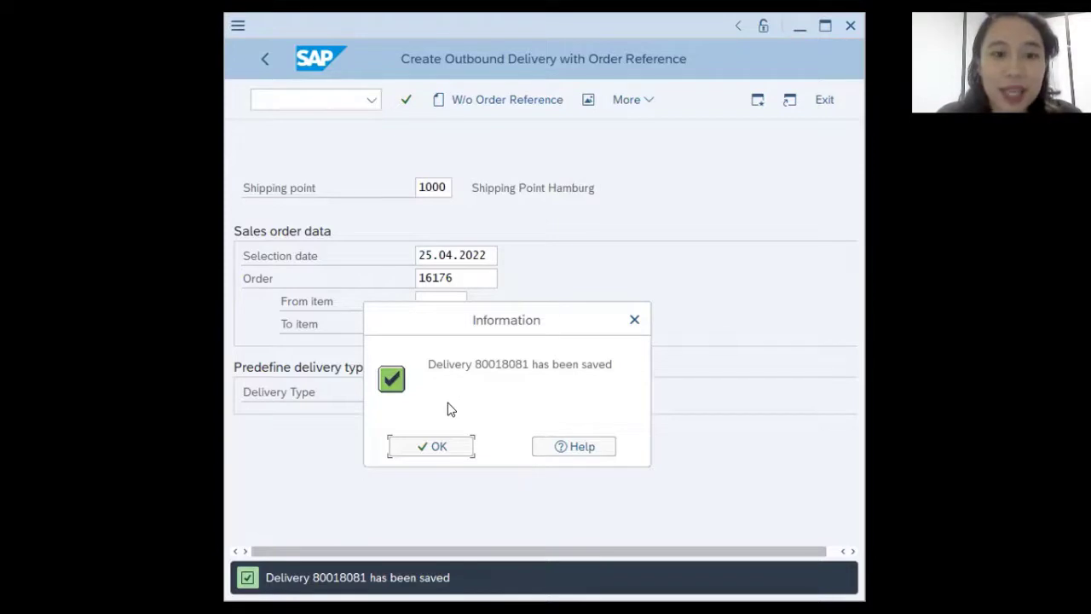
Step: Acknowledge the delivery confirmation and return to the SAP Easy Access menu with /n
click(439, 447)
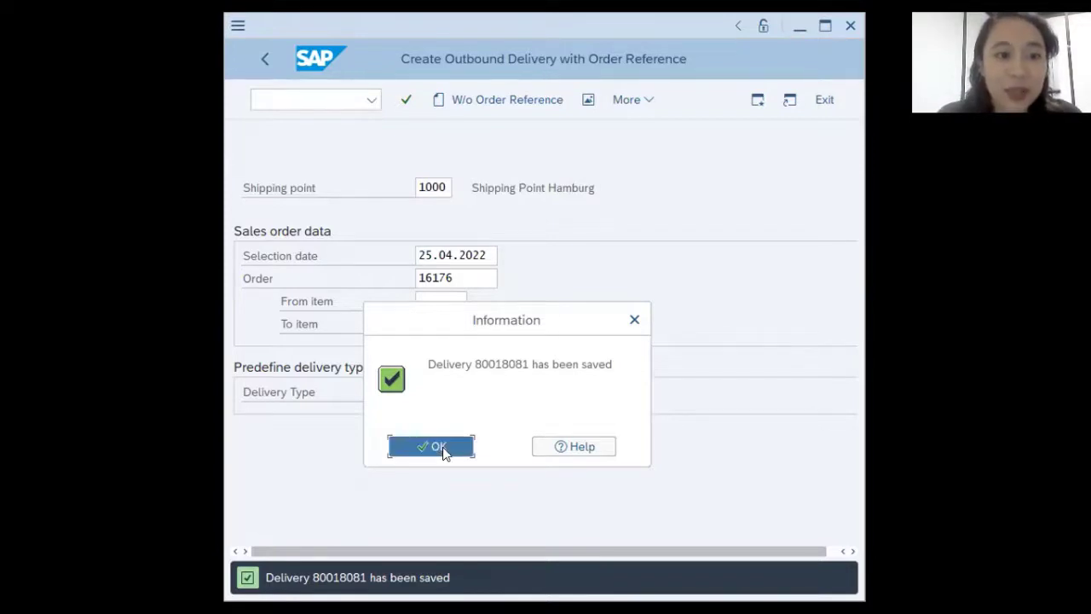
click(324, 94)
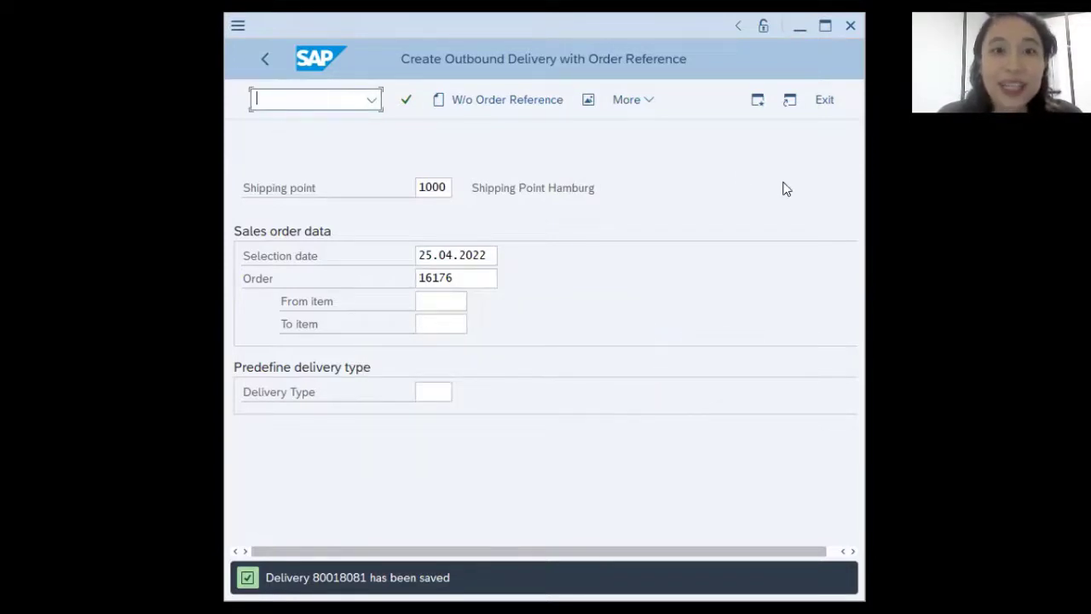
text(/n)
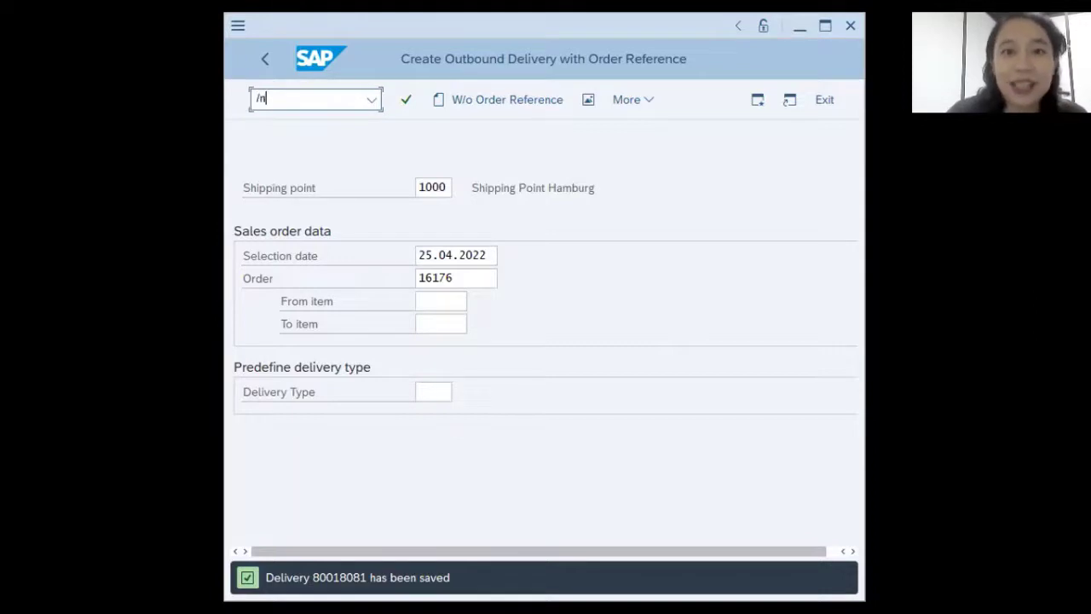
key(Return)
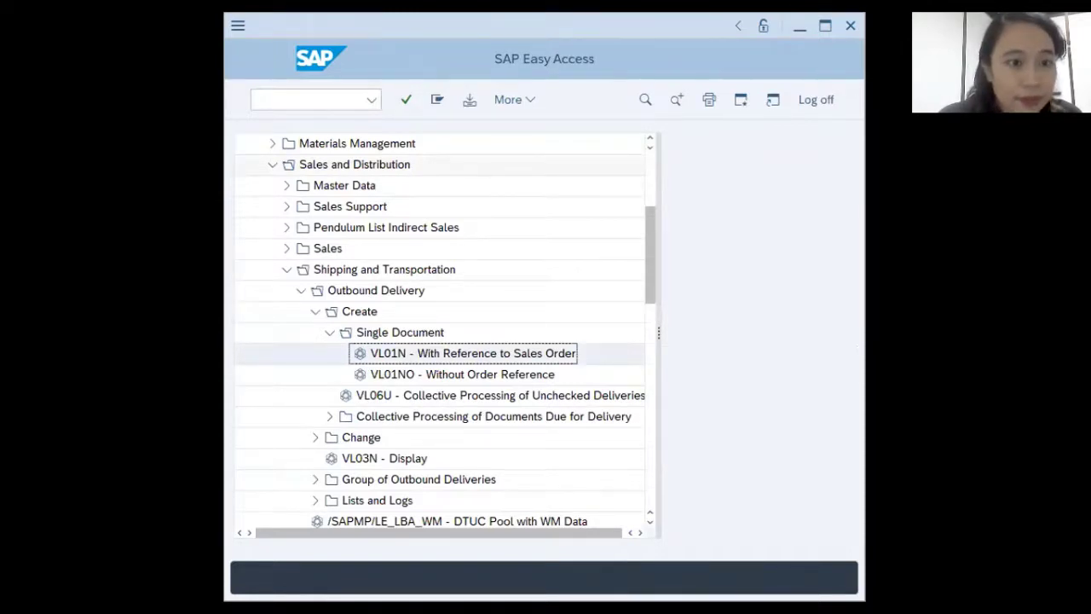
Step: Collapse and re-expand Shipping and Transportation, and open LT03 - Single Document under Picking, Create Transfer Order
key(alt+Tab)
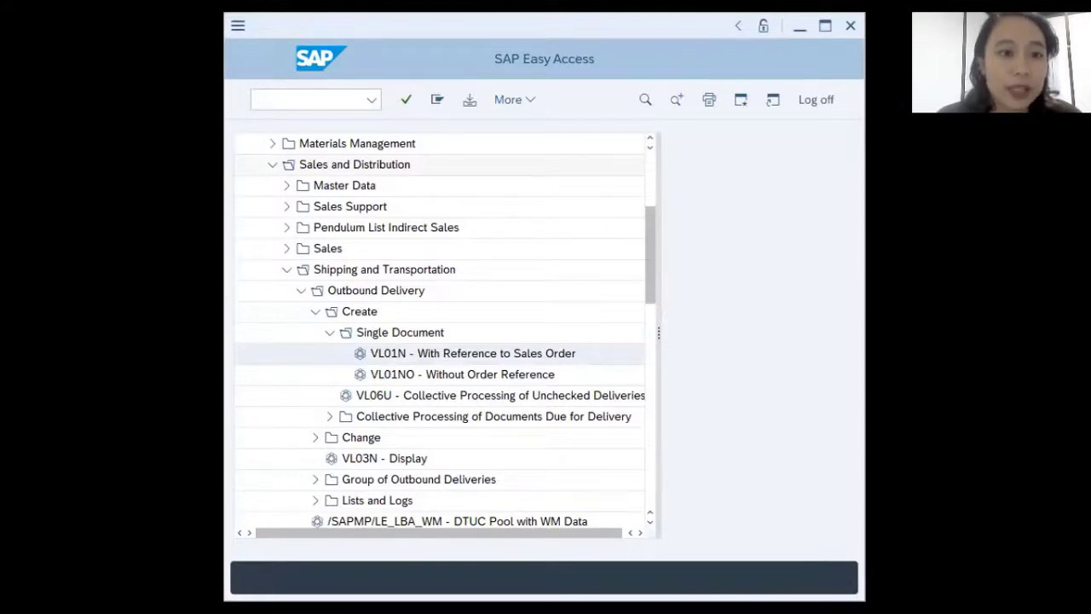
click(286, 270)
scroll(477, 210, up, 1)
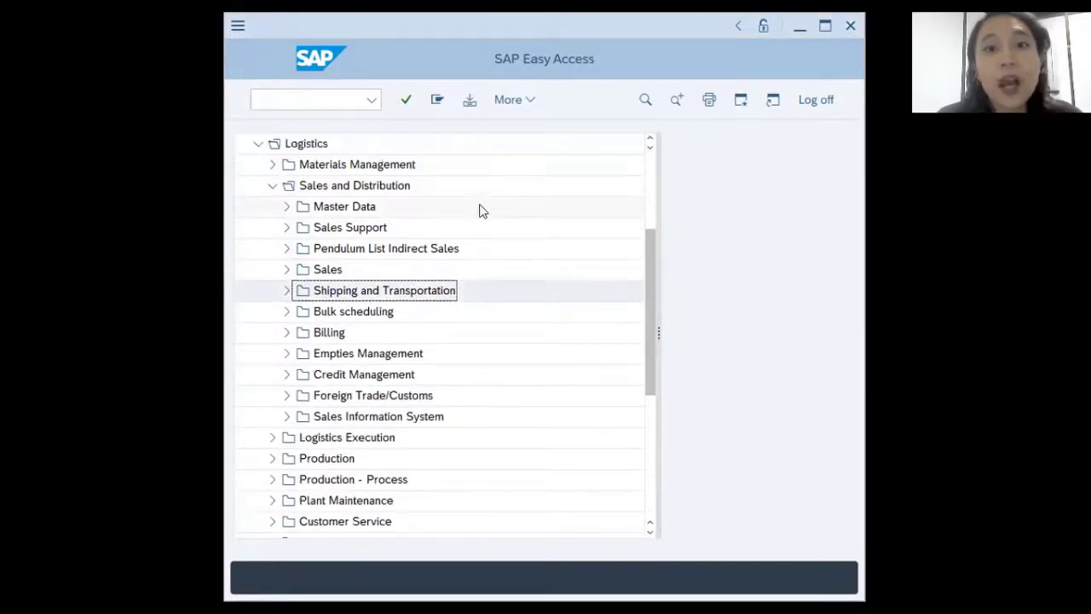
scroll(452, 232, up, 3)
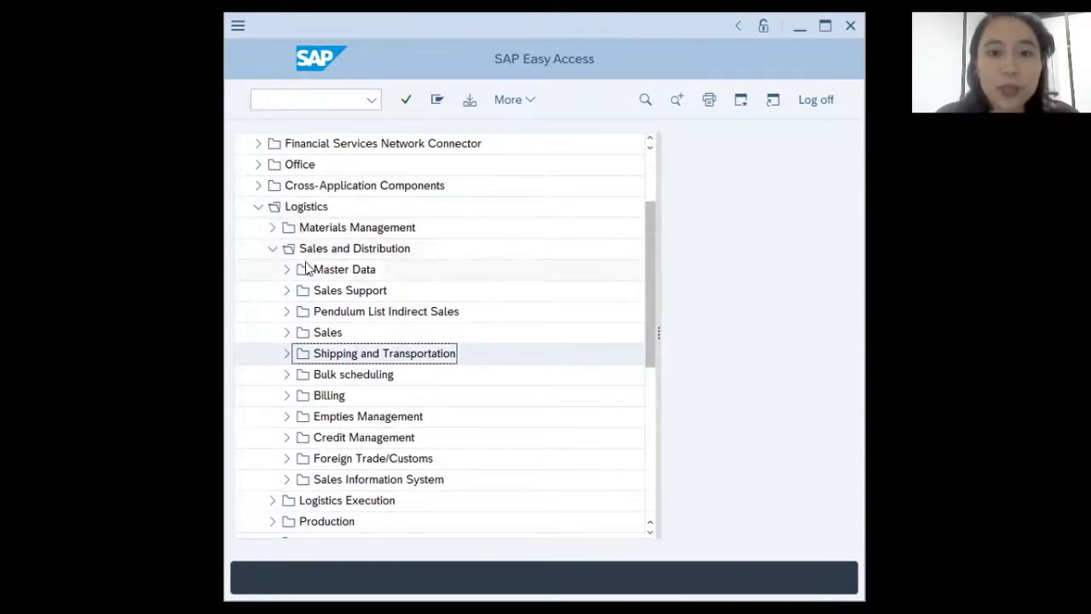
click(287, 355)
click(301, 333)
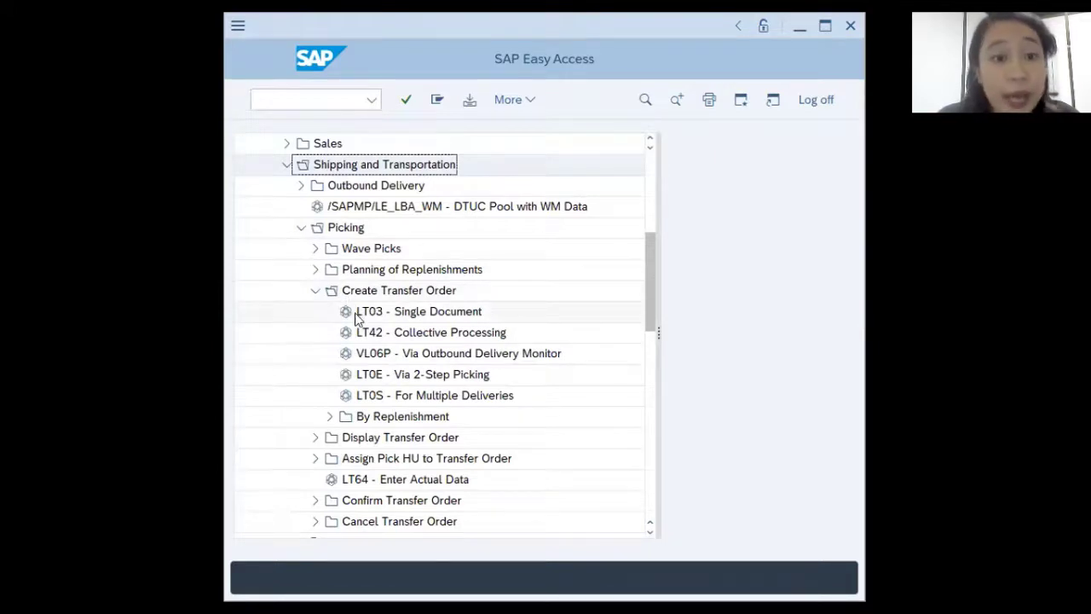
click(394, 318)
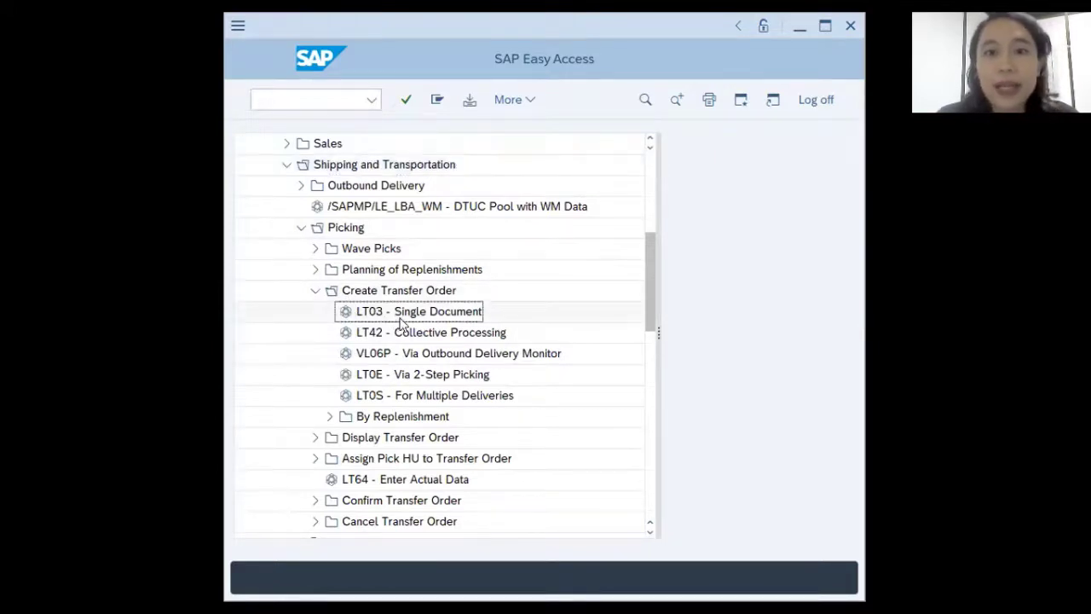
double_click(411, 312)
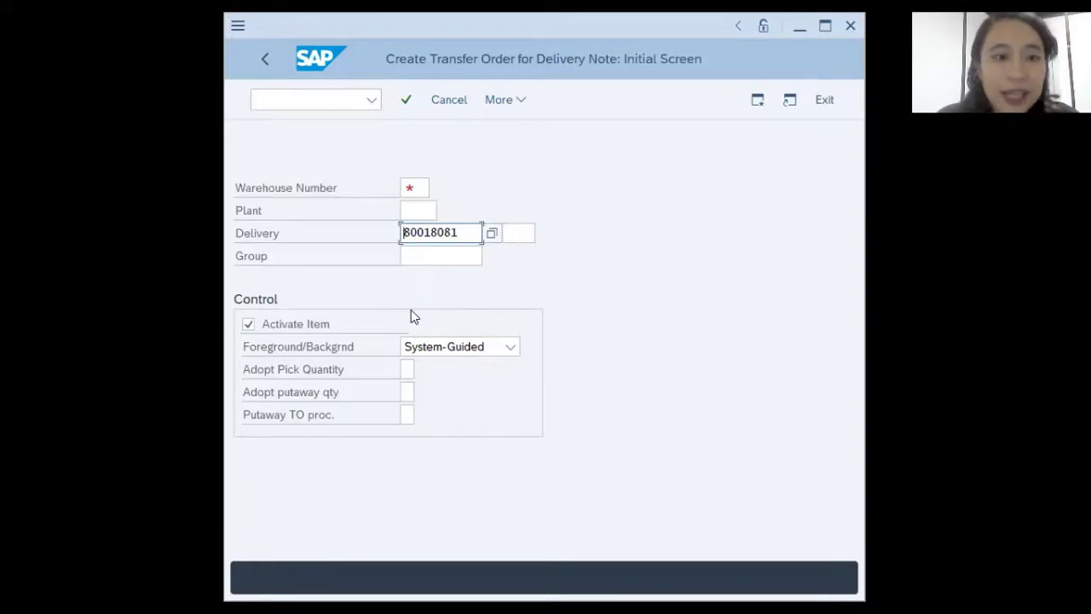
Step: Set the transfer order's warehouse number to 010 and keep Foreground/Backgrnd as System-Guided
click(410, 187)
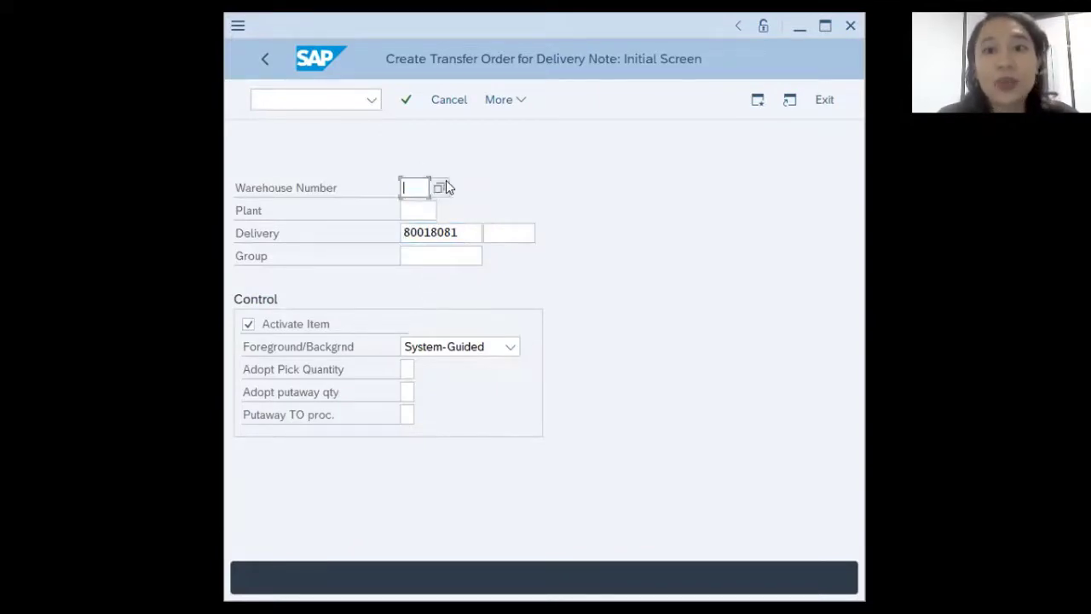
click(441, 189)
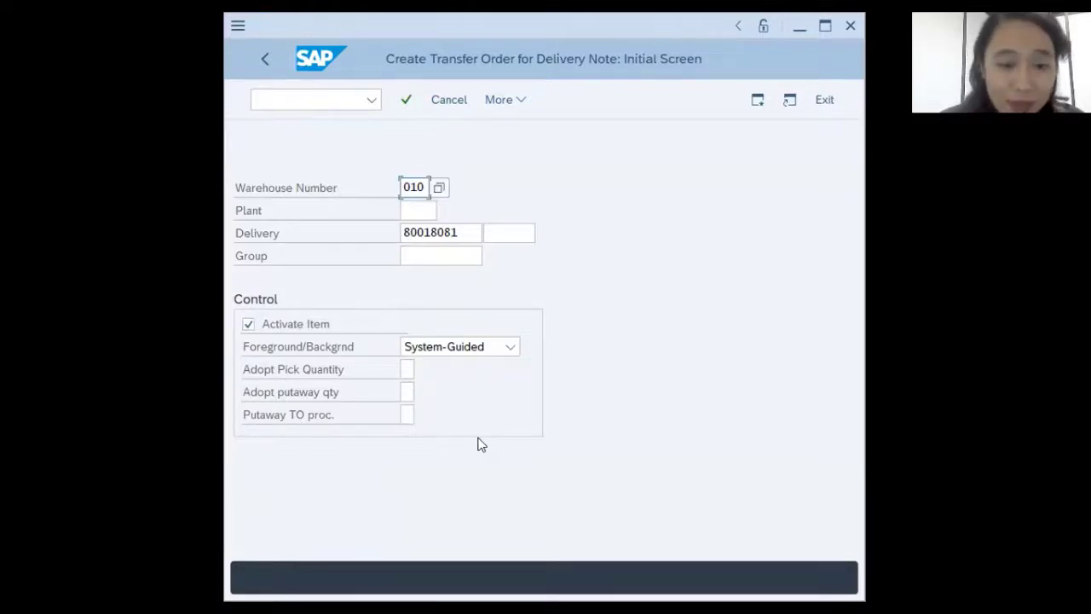
click(511, 347)
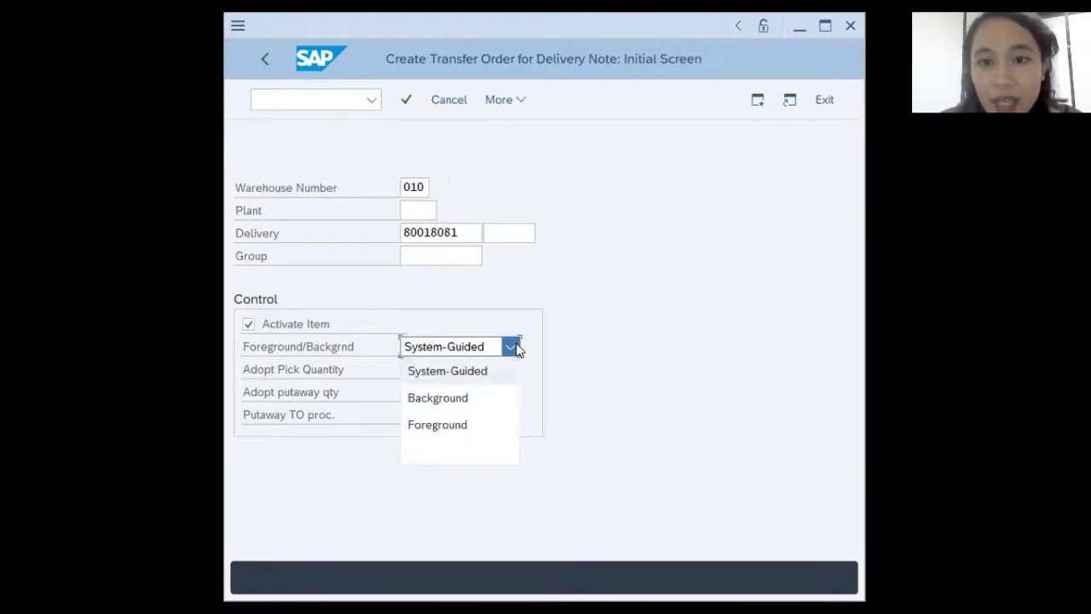
click(511, 347)
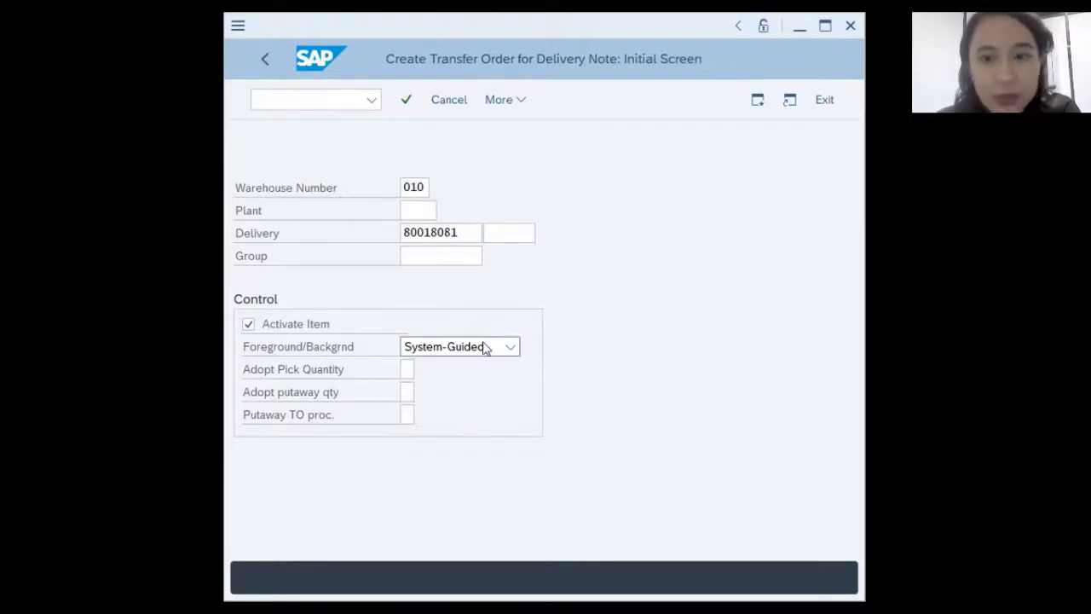
Step: Open the delivery's item overview, save the transfer order and acknowledge its creation message
click(406, 101)
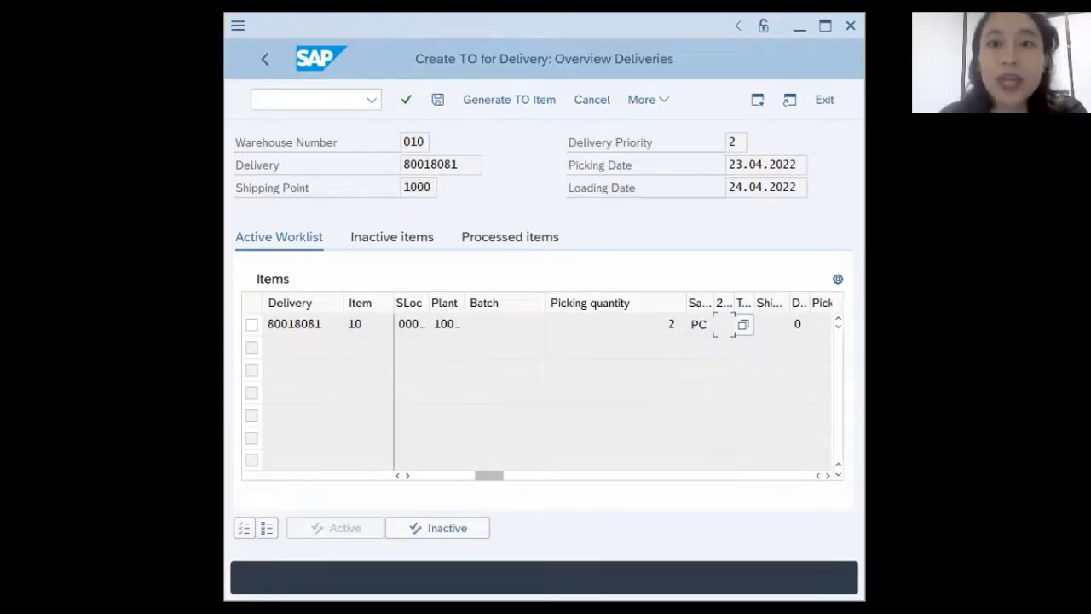
click(436, 99)
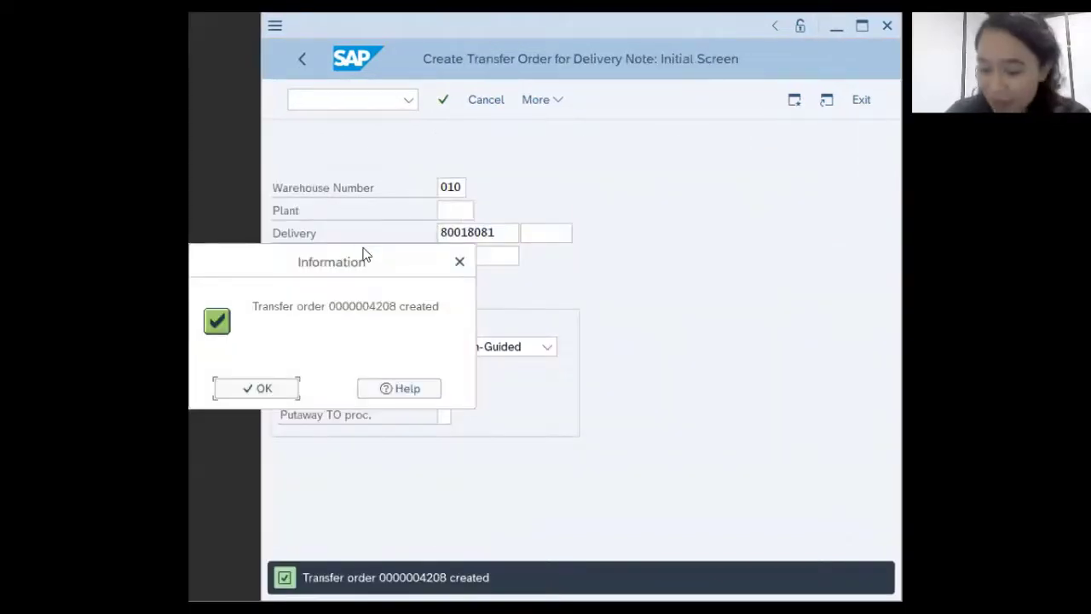
drag(363, 254, 442, 222)
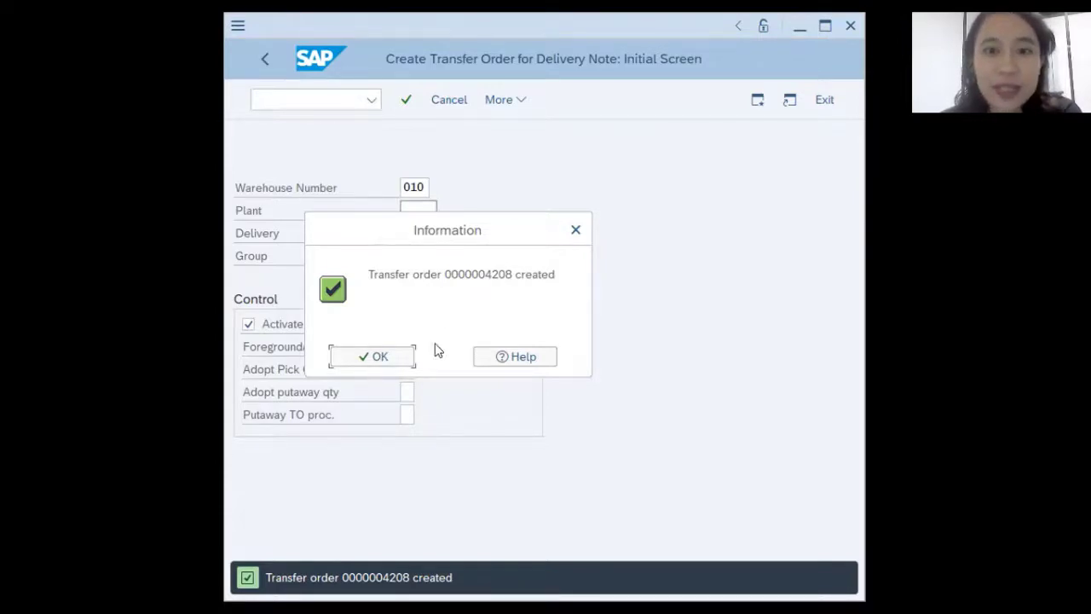
drag(472, 228, 560, 273)
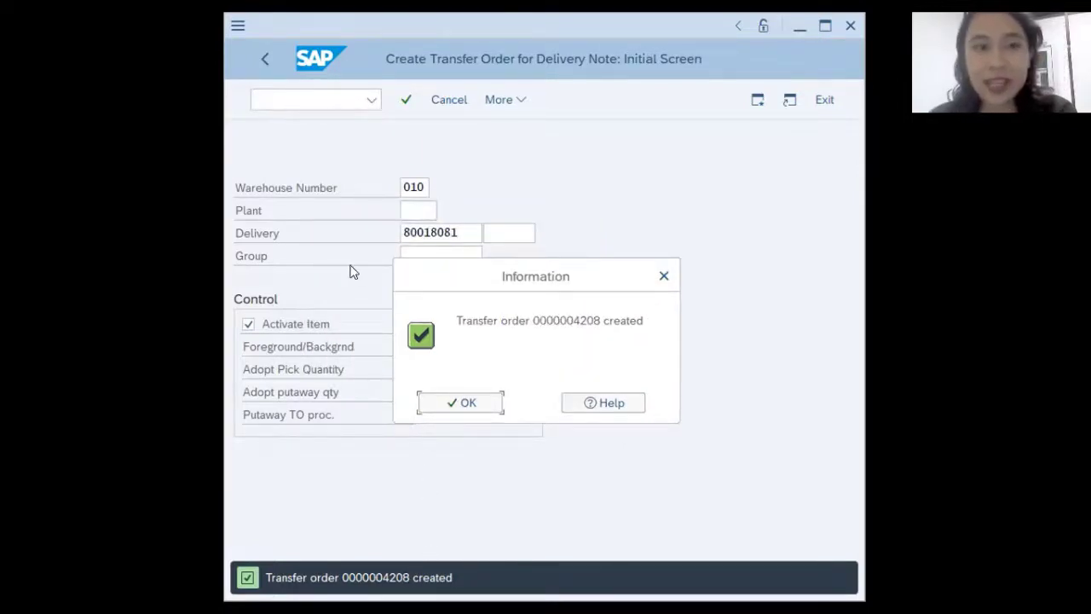
click(451, 406)
Step: Return to SAP Easy Access with /n and collapse the Create Transfer Order, Picking, and Shipping and Transportation folders
click(316, 100)
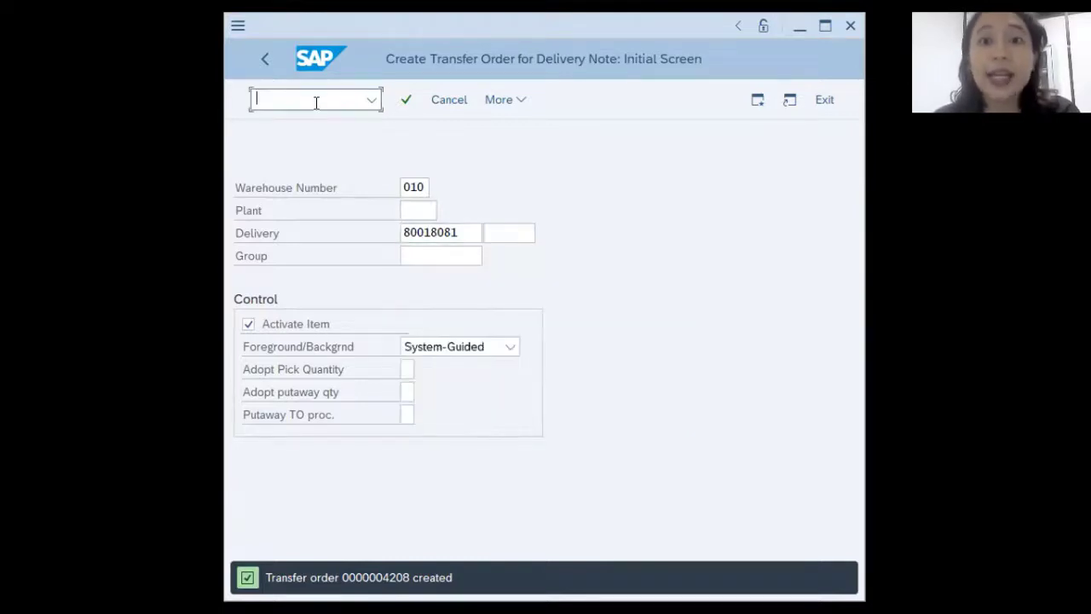
text(/n)
key(Return)
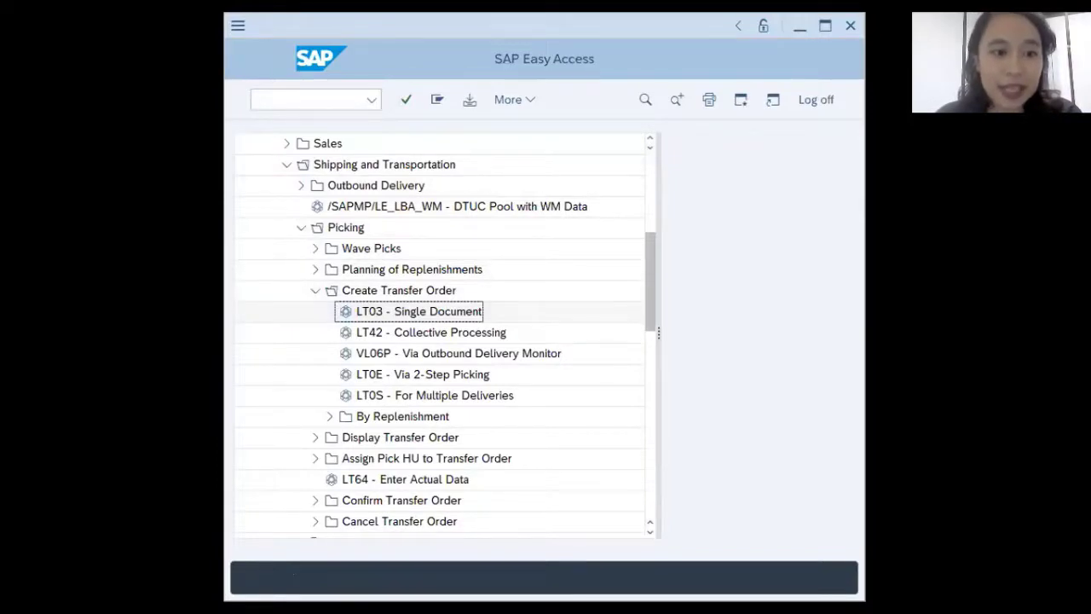
key(alt+Tab)
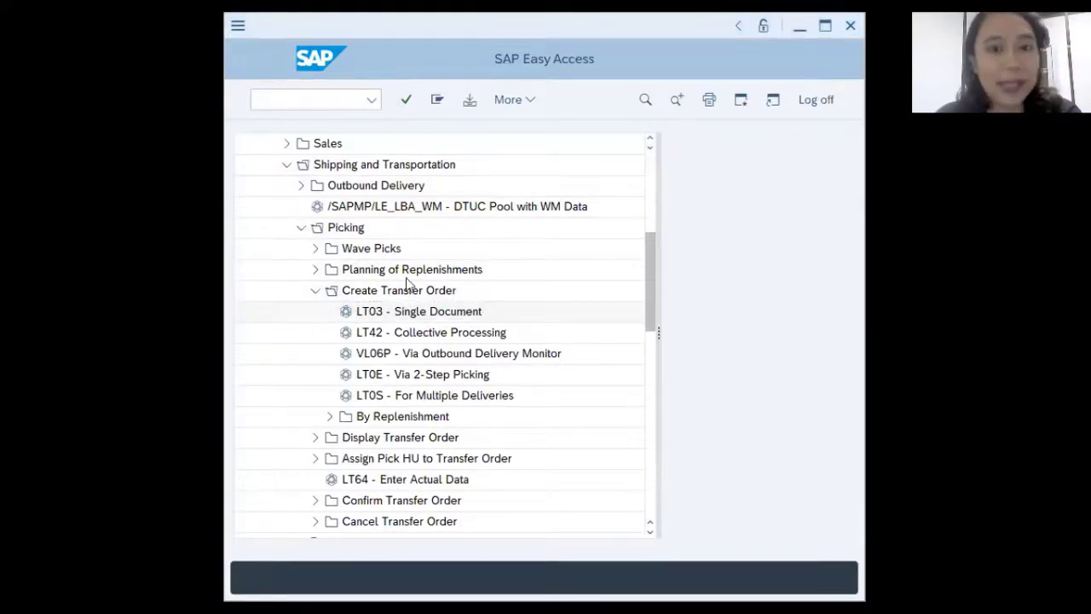
click(316, 291)
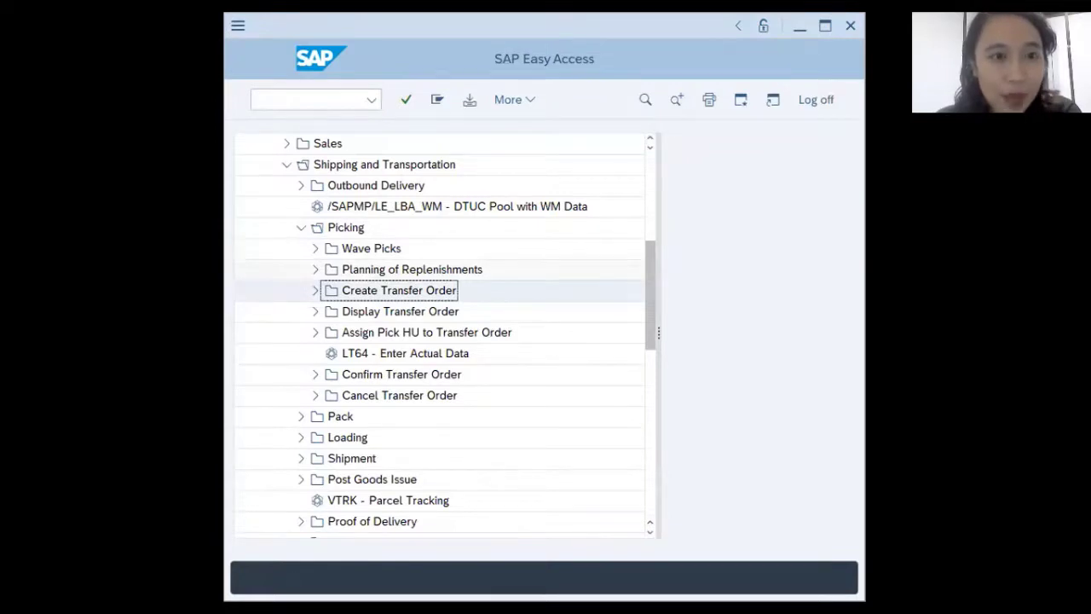
click(301, 228)
click(288, 166)
Step: Open VL02N - Outbound Delivery Single Document under Logistics, Sales and Distribution, Shipping and Transportation, Post Goods Issue
scroll(353, 278, up, 4)
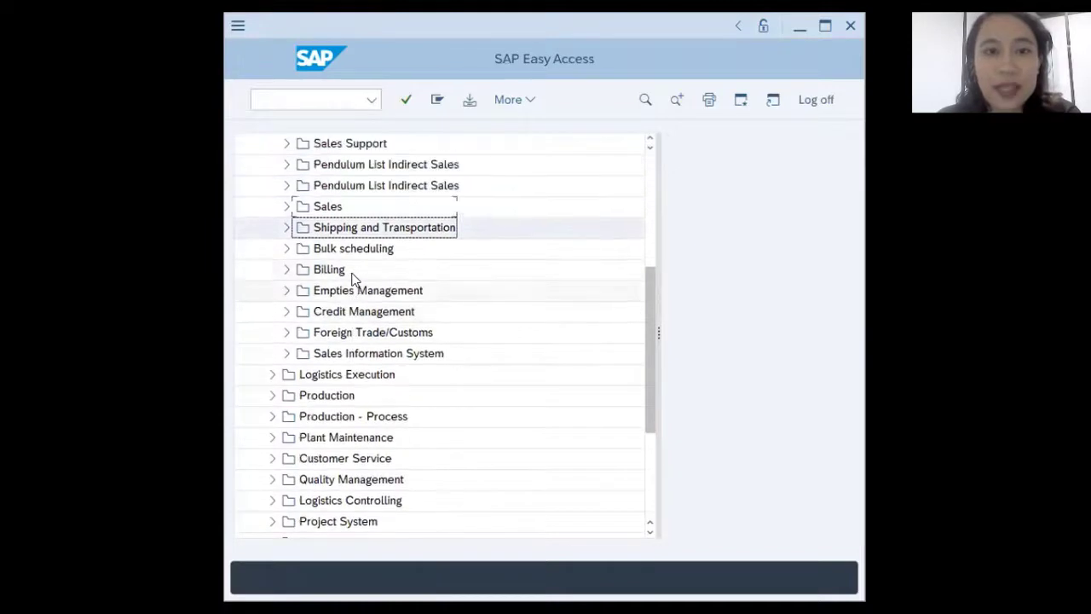
scroll(355, 279, up, 5)
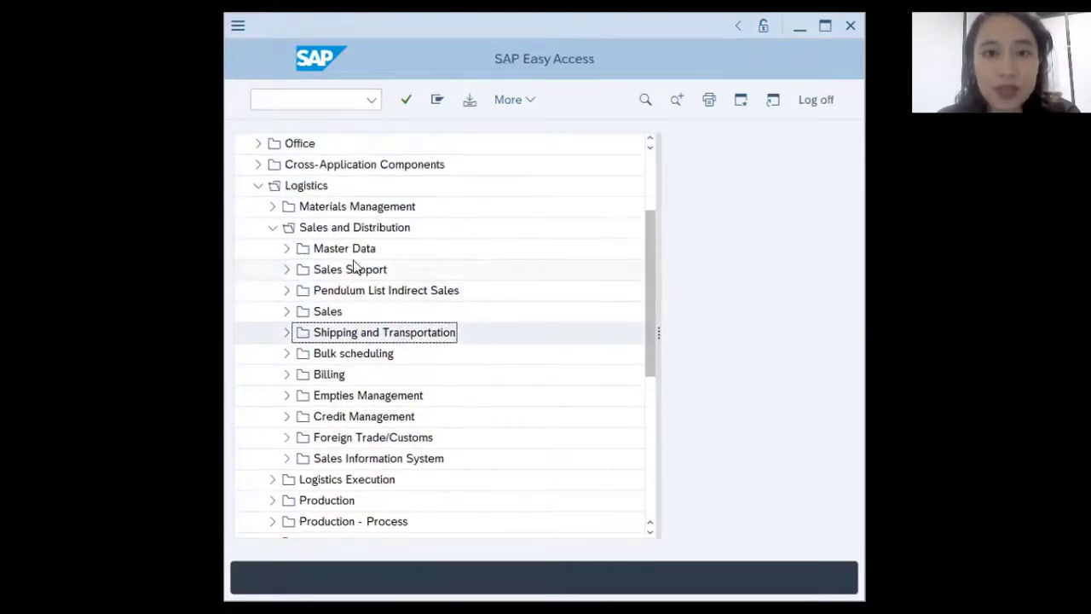
scroll(356, 268, up, 3)
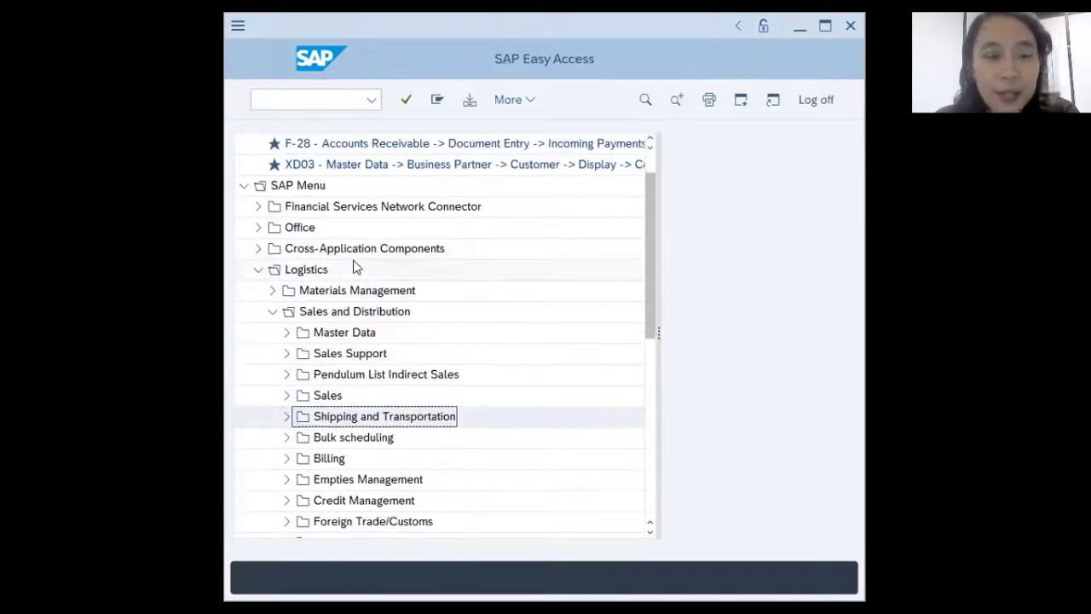
scroll(356, 268, down, 2)
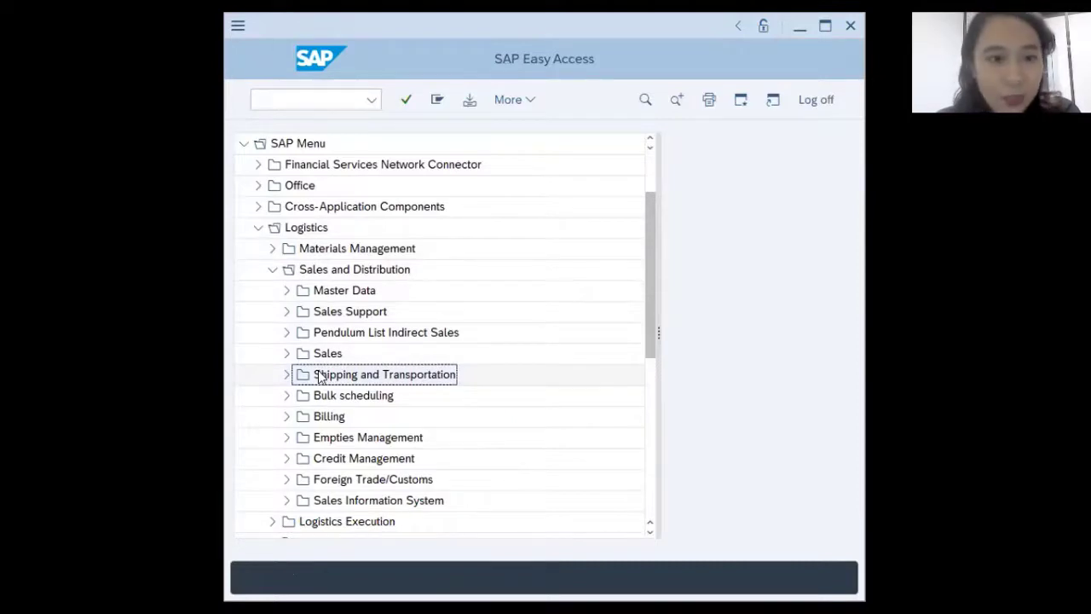
scroll(320, 378, down, 2)
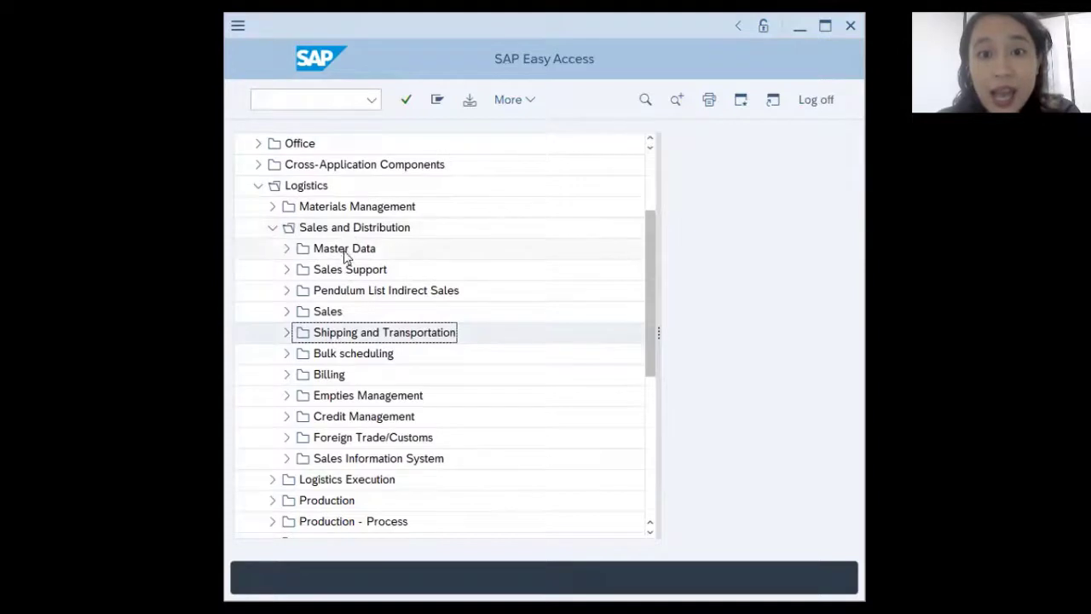
click(287, 332)
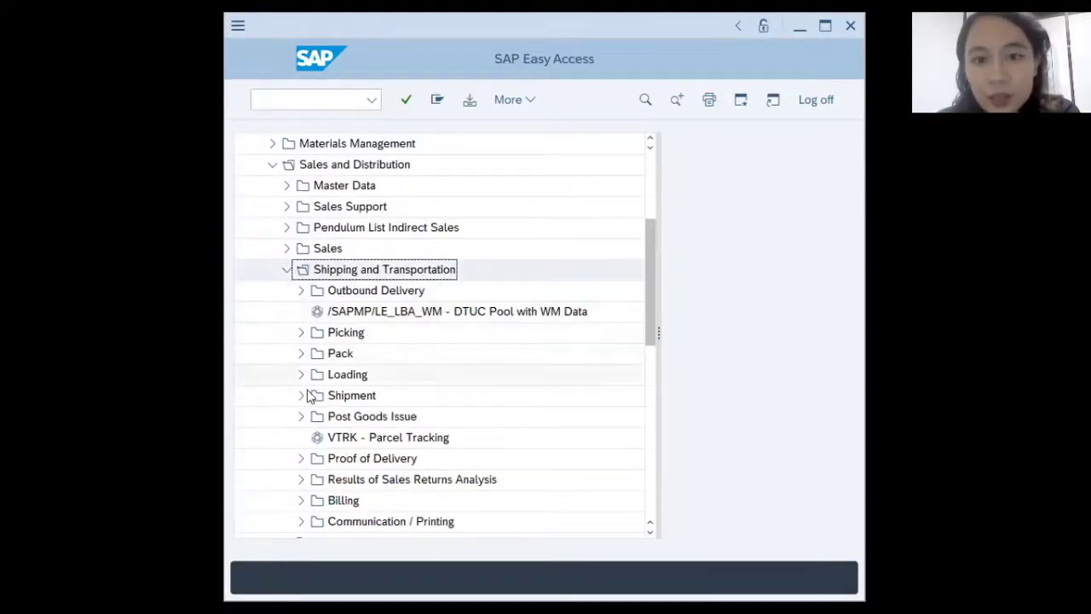
click(300, 418)
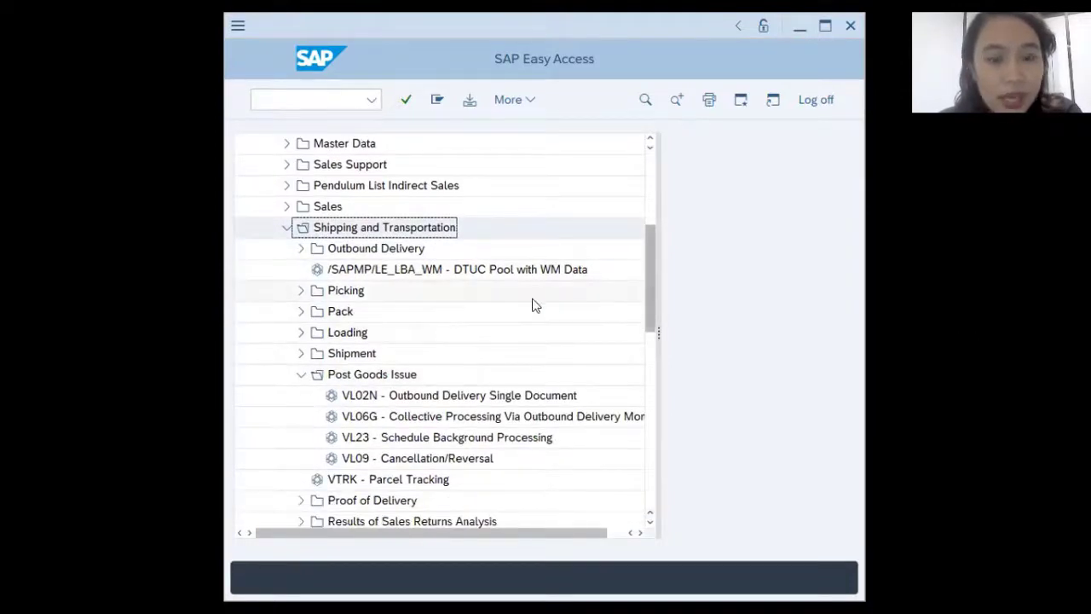
click(470, 399)
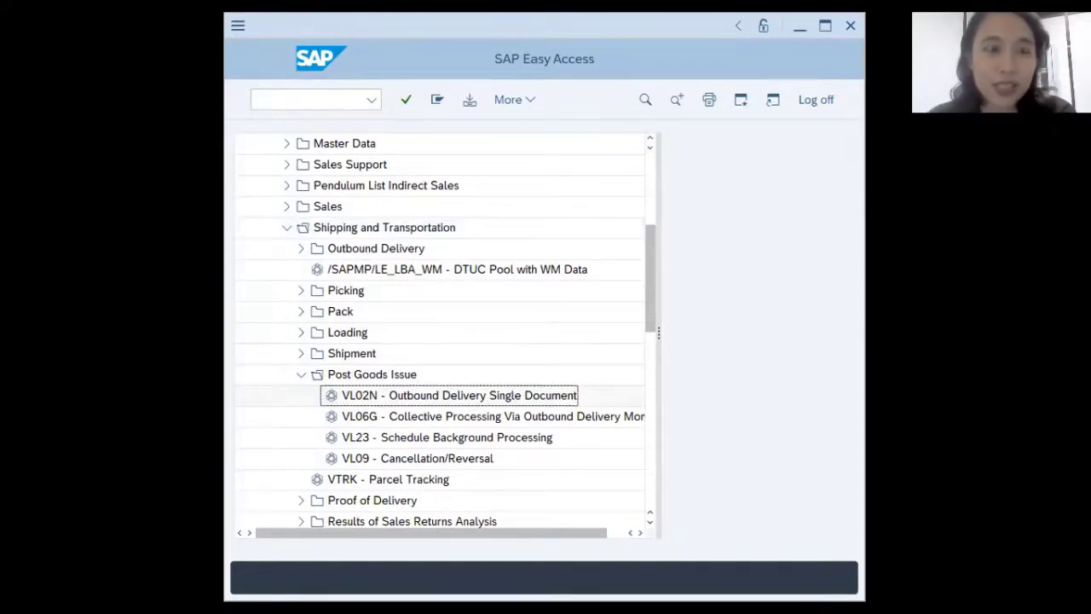
scroll(355, 235, up, 5)
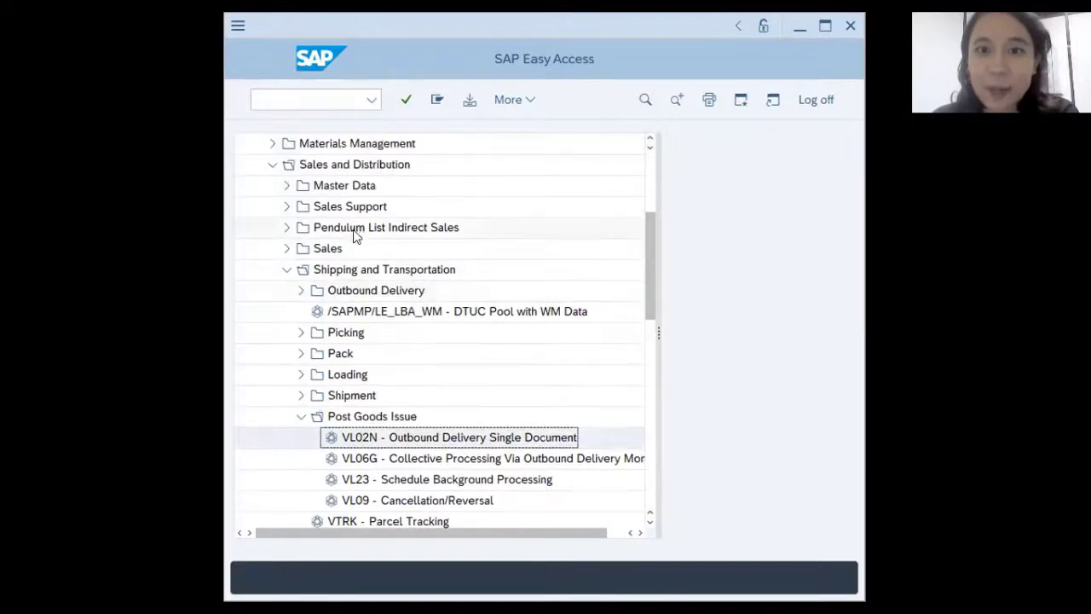
scroll(354, 234, down, 1)
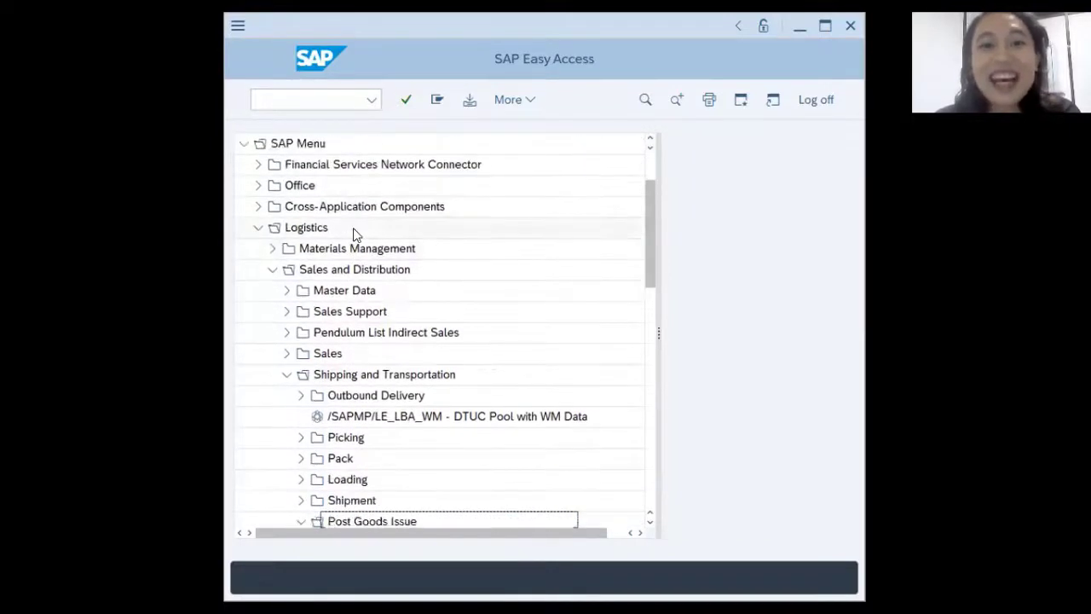
scroll(355, 235, down, 3)
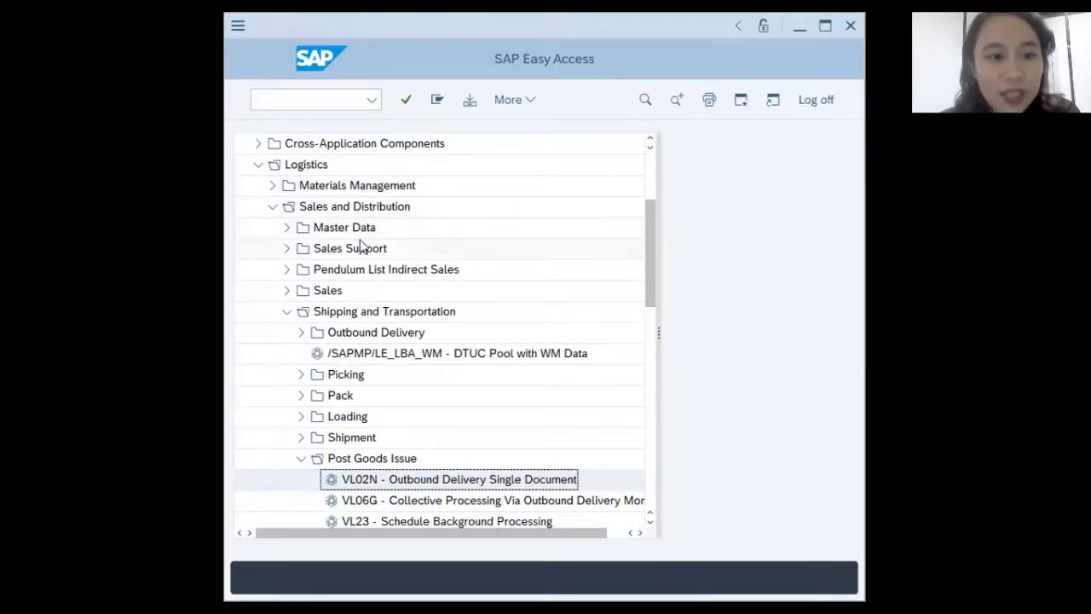
scroll(372, 271, down, 3)
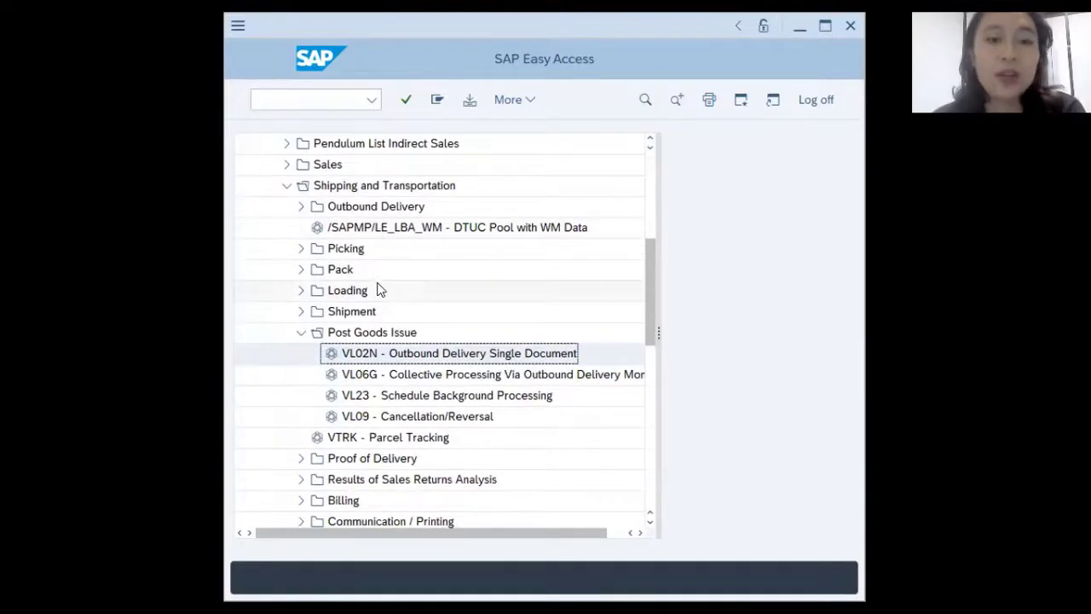
double_click(409, 355)
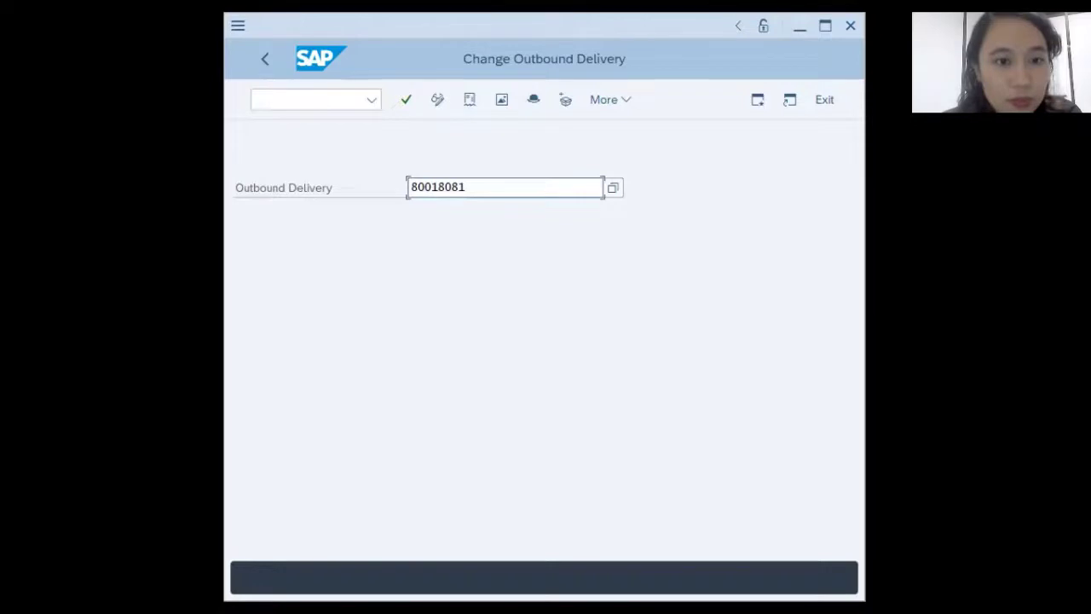
Step: Post the goods issue for the outbound delivery and acknowledge the delivery's save message
click(825, 28)
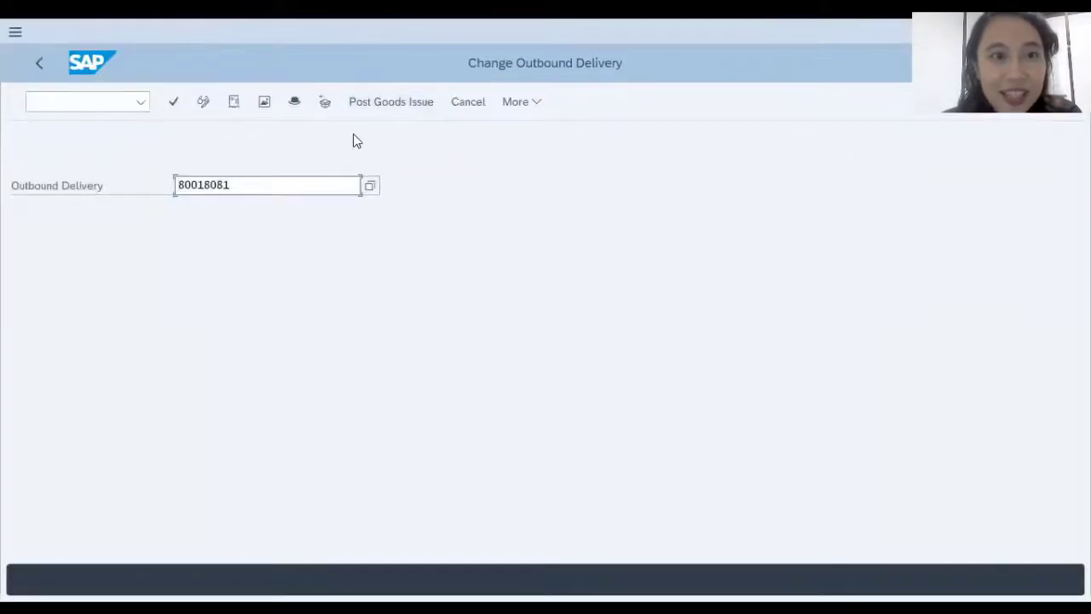
click(397, 103)
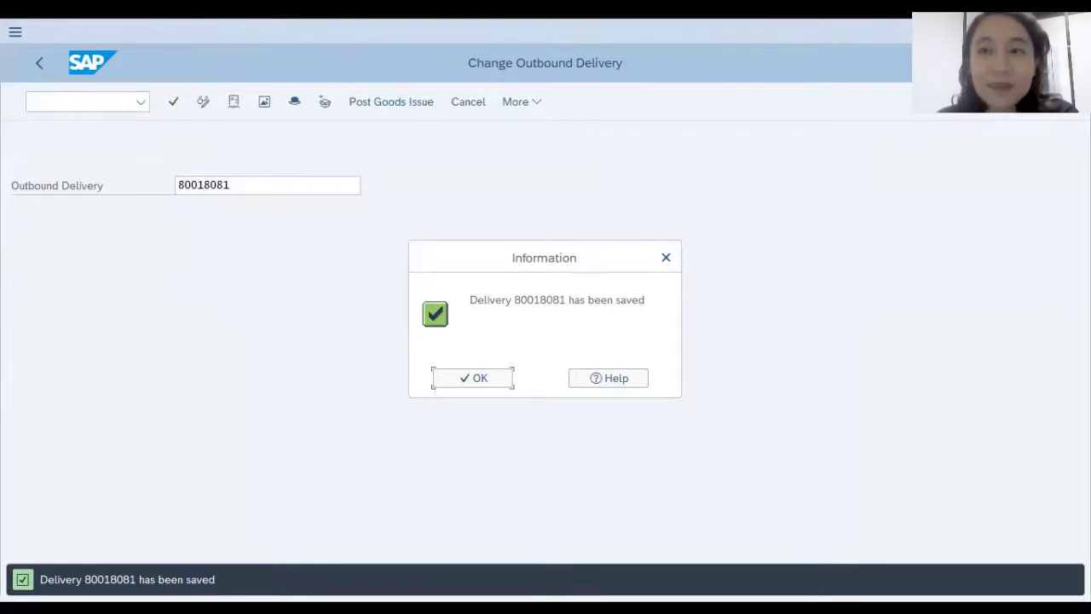
double_click(678, 31)
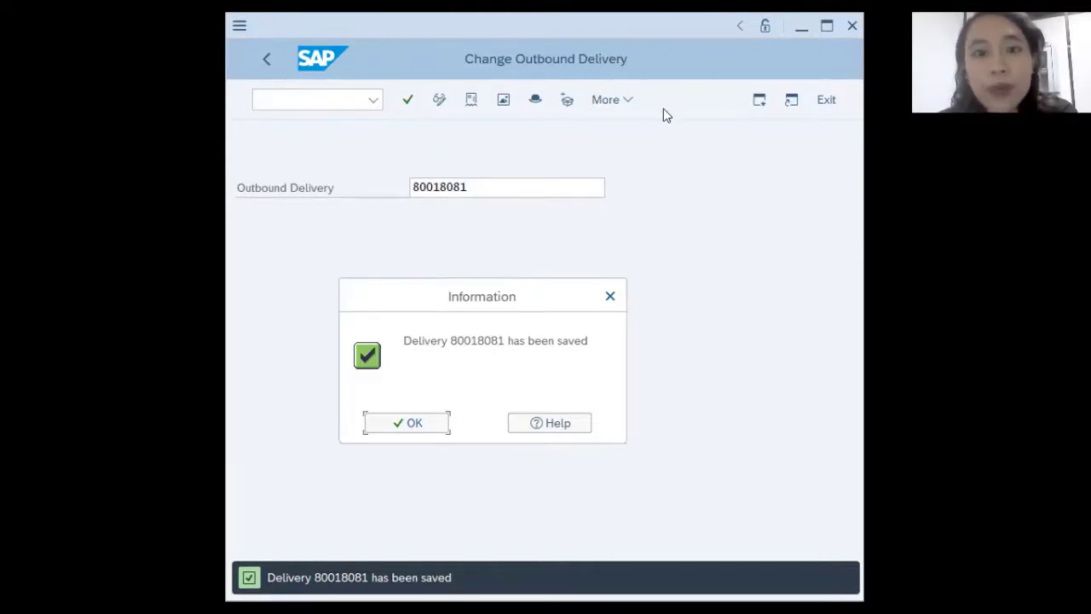
click(826, 27)
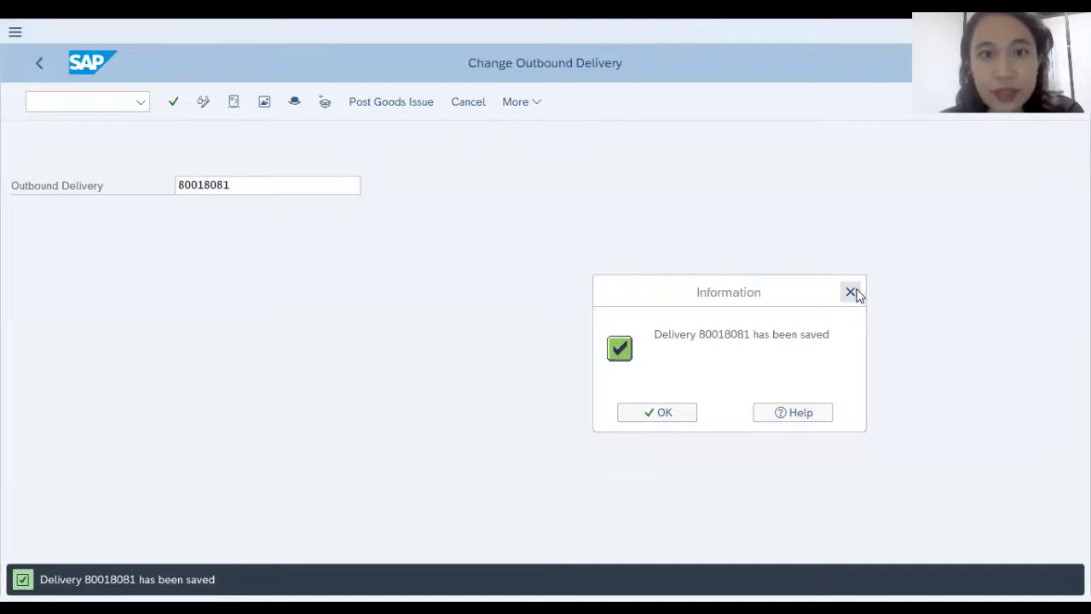
Step: Open the document flow of the outbound delivery from its Environment functions
click(524, 103)
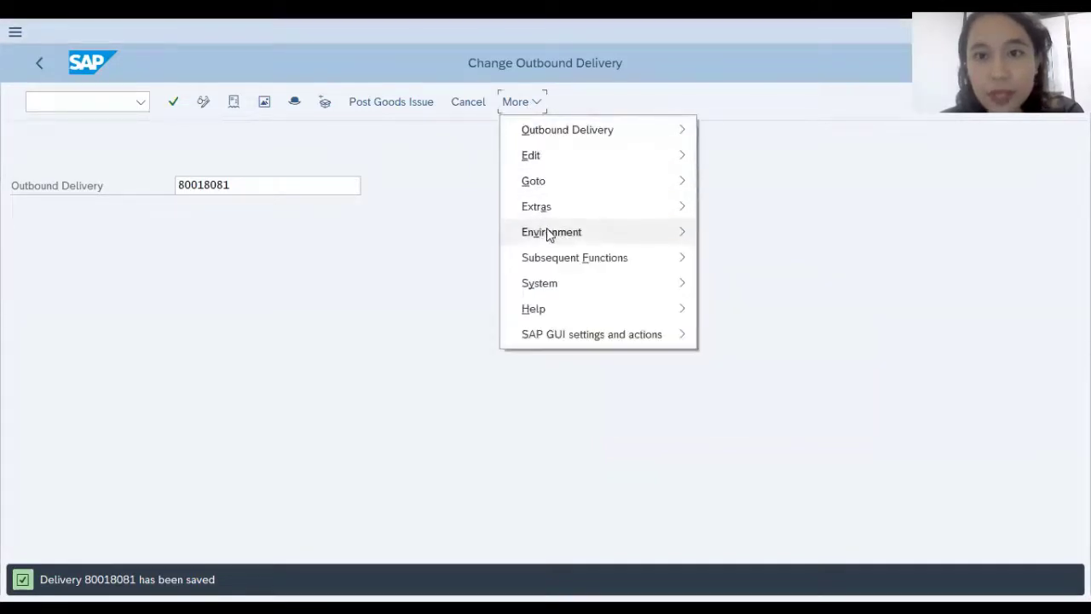
mouse_move(550, 236)
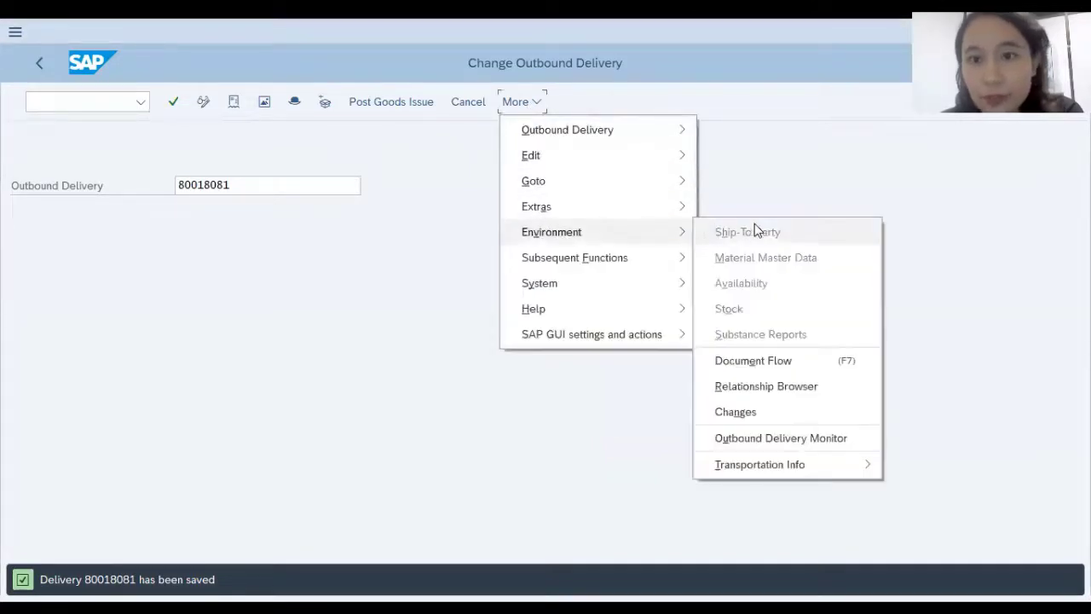
click(754, 361)
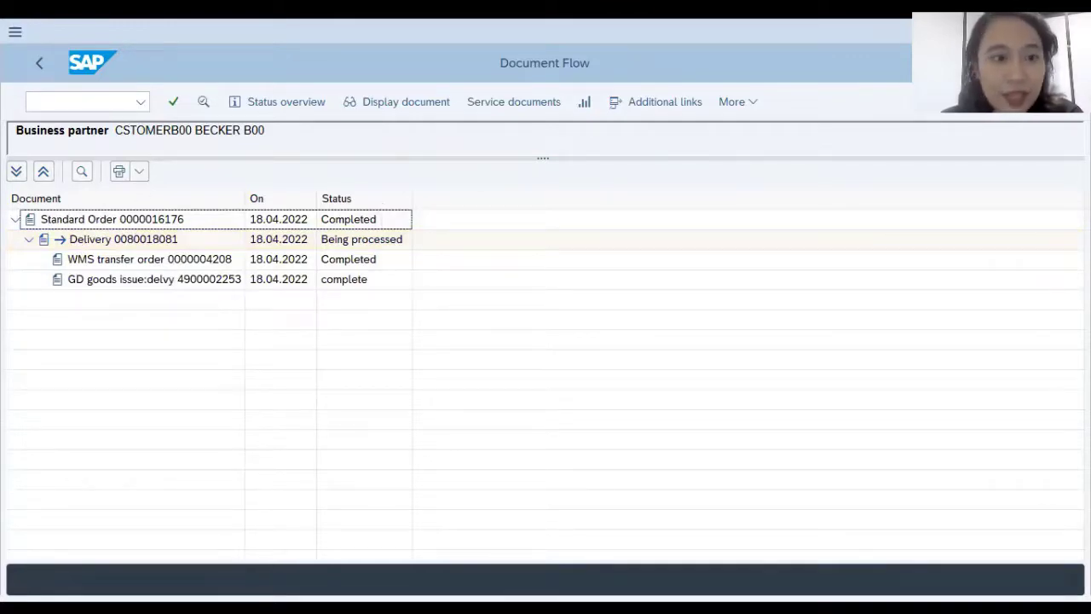
click(1054, 32)
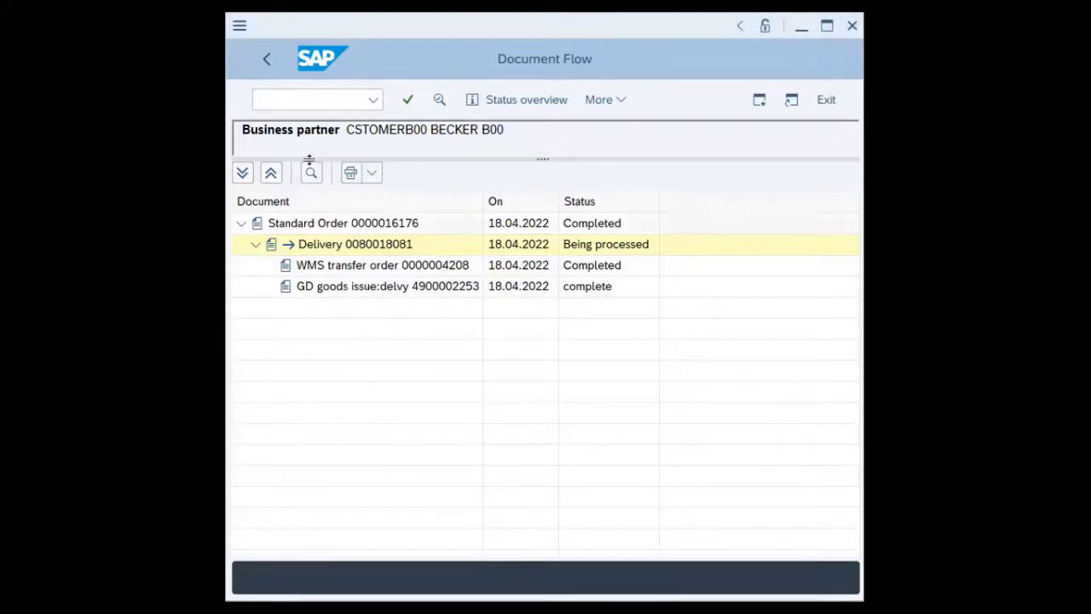
Step: Display the GD goods issue document from the document flow, acknowledge the MB03 message and view its list of accounting documents
click(415, 289)
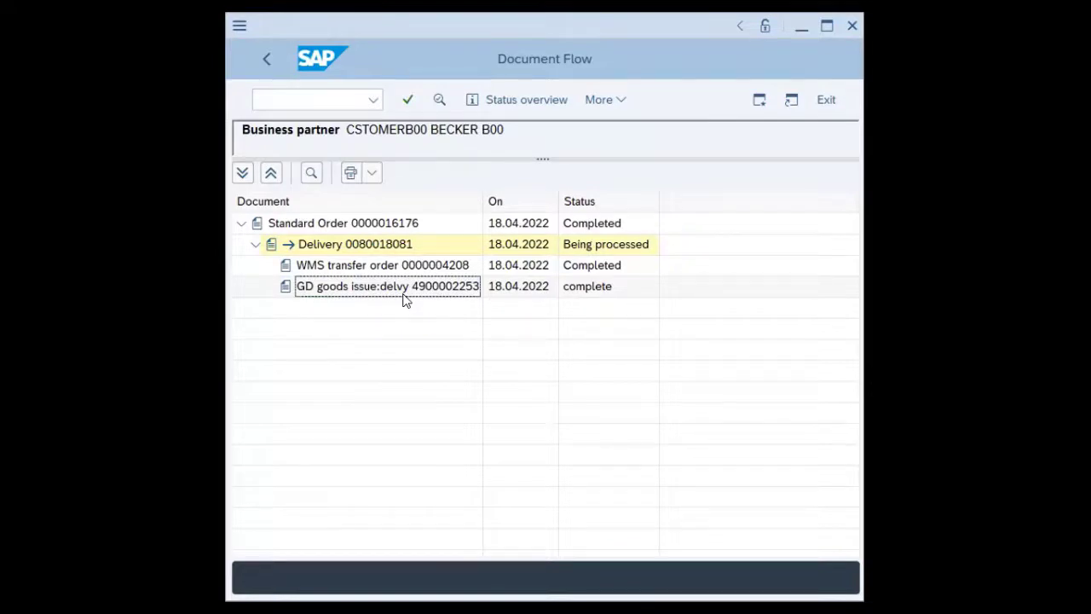
click(825, 27)
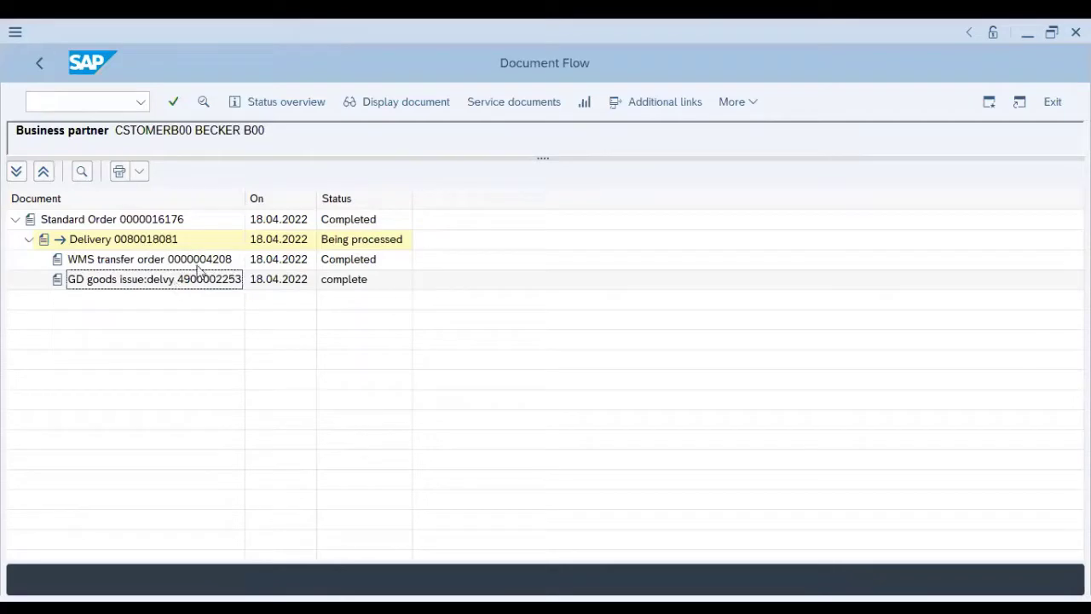
click(388, 106)
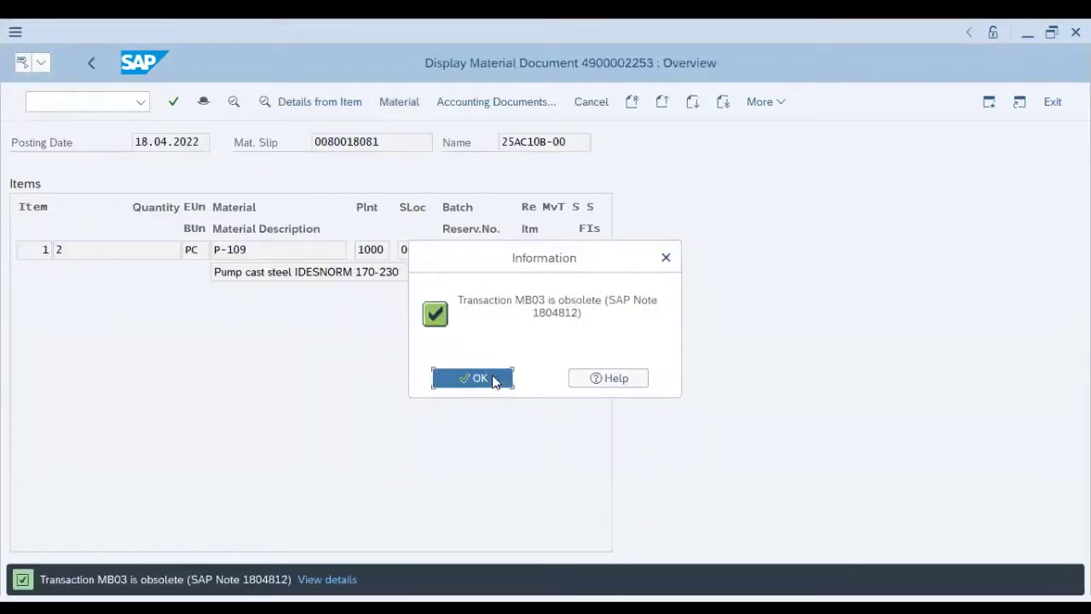
click(494, 380)
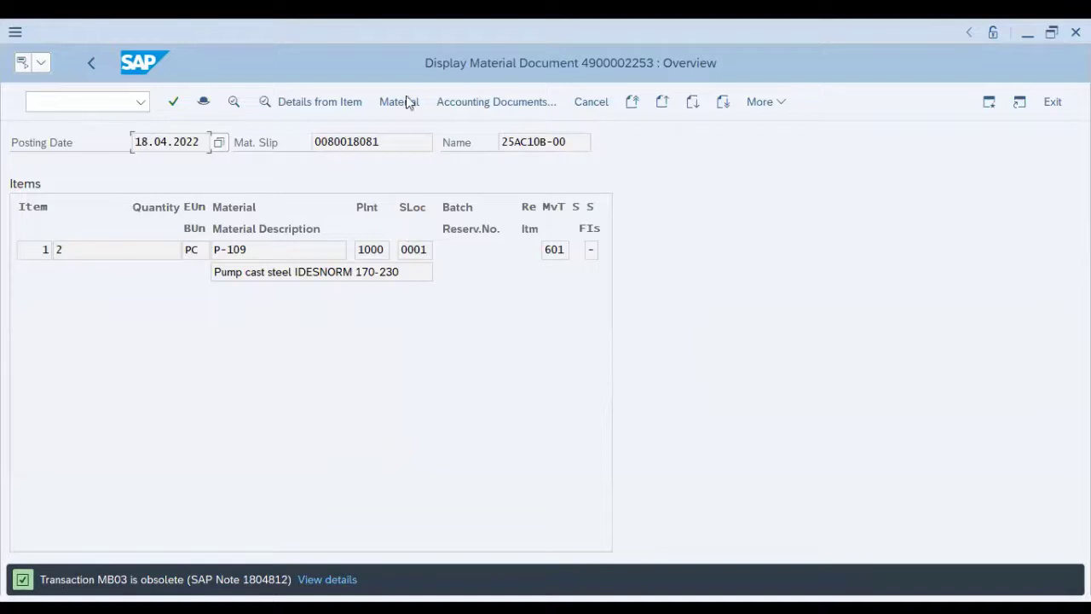
click(467, 109)
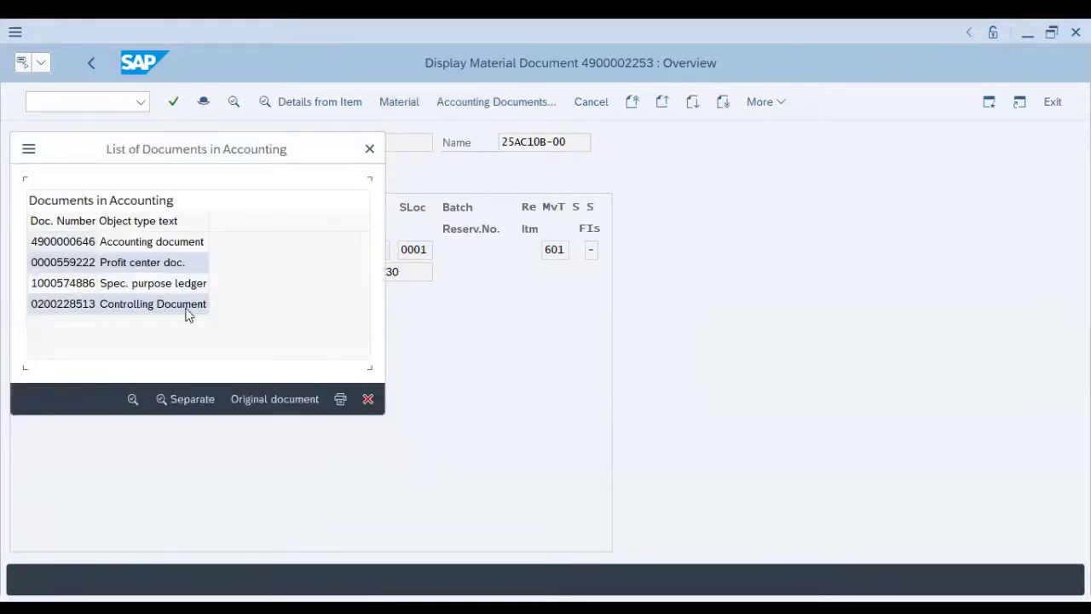
click(369, 149)
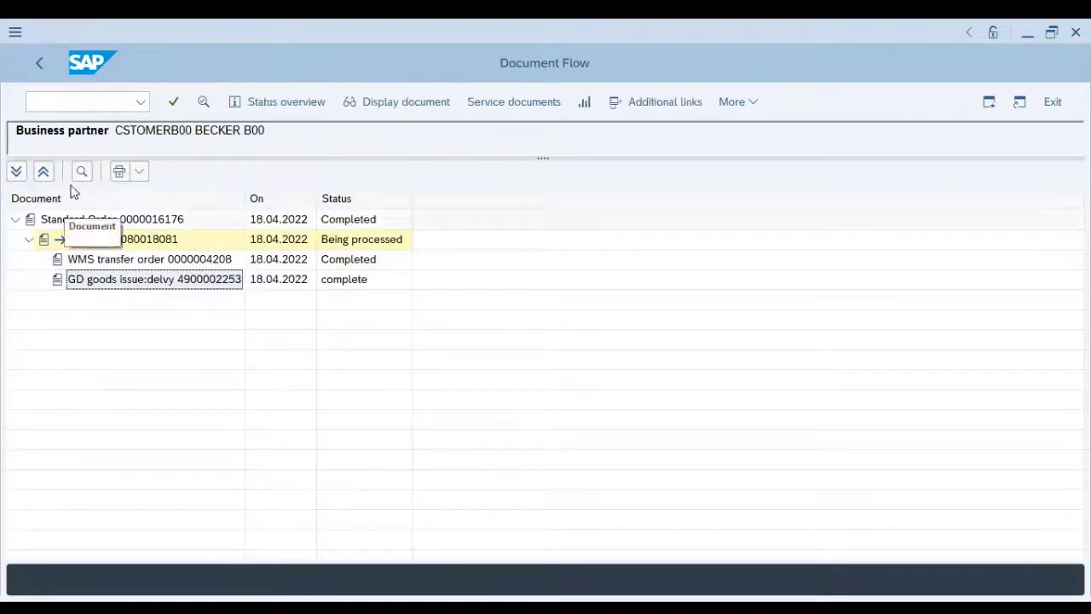
Step: Show the goods issue's item details in the document flow, reopen its material document and review the accounting documents list again
double_click(111, 284)
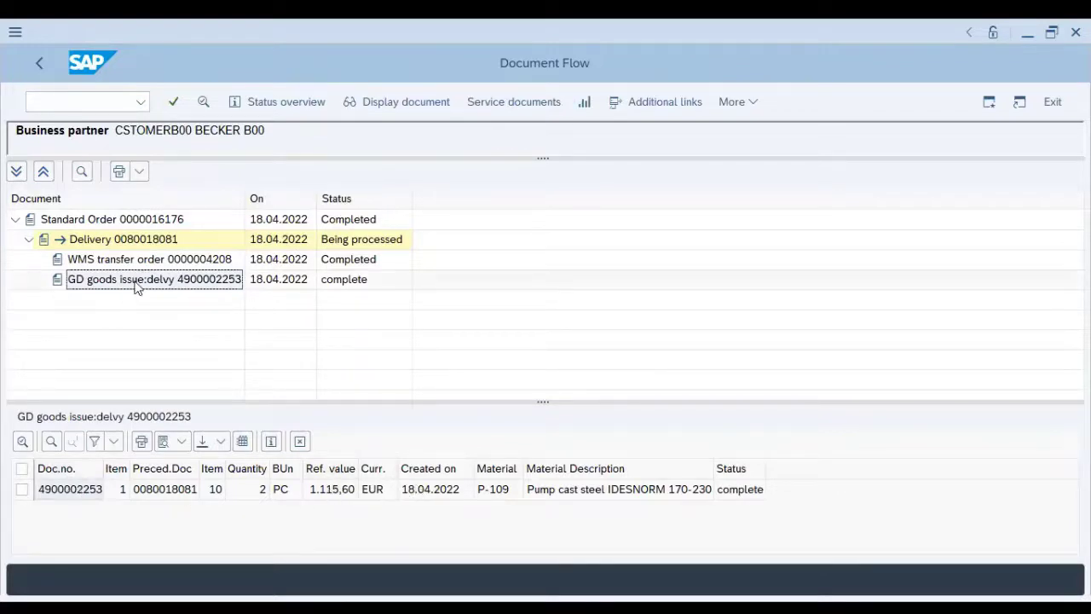
click(396, 104)
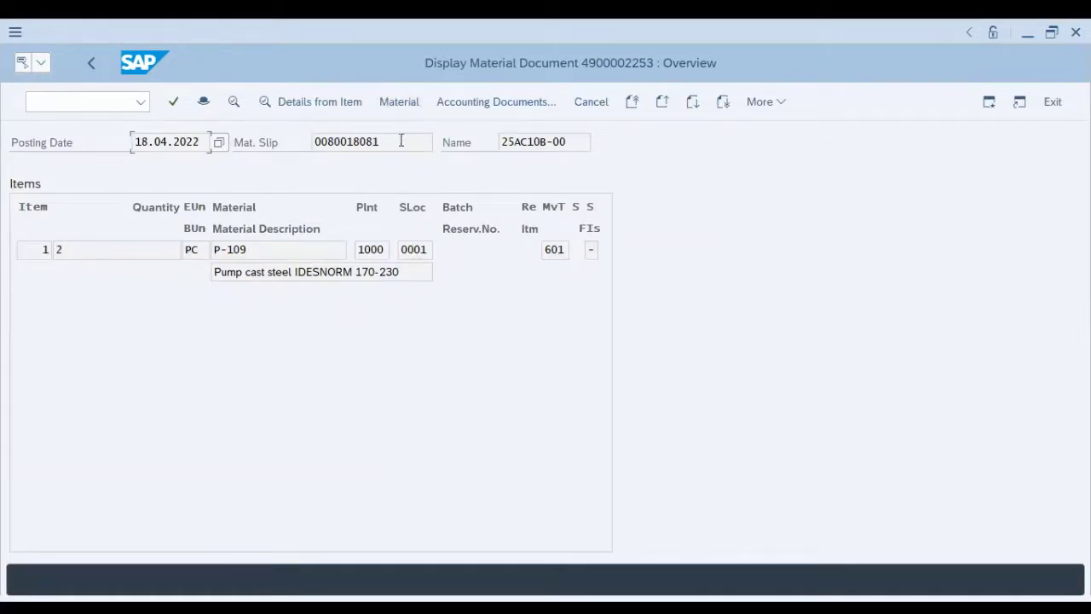
click(461, 103)
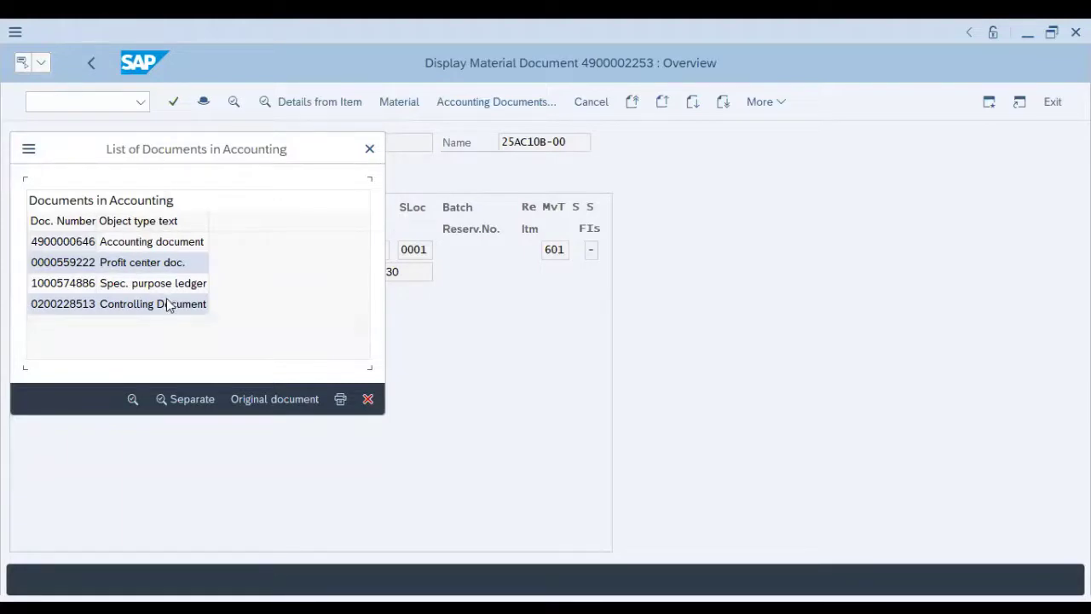
click(370, 149)
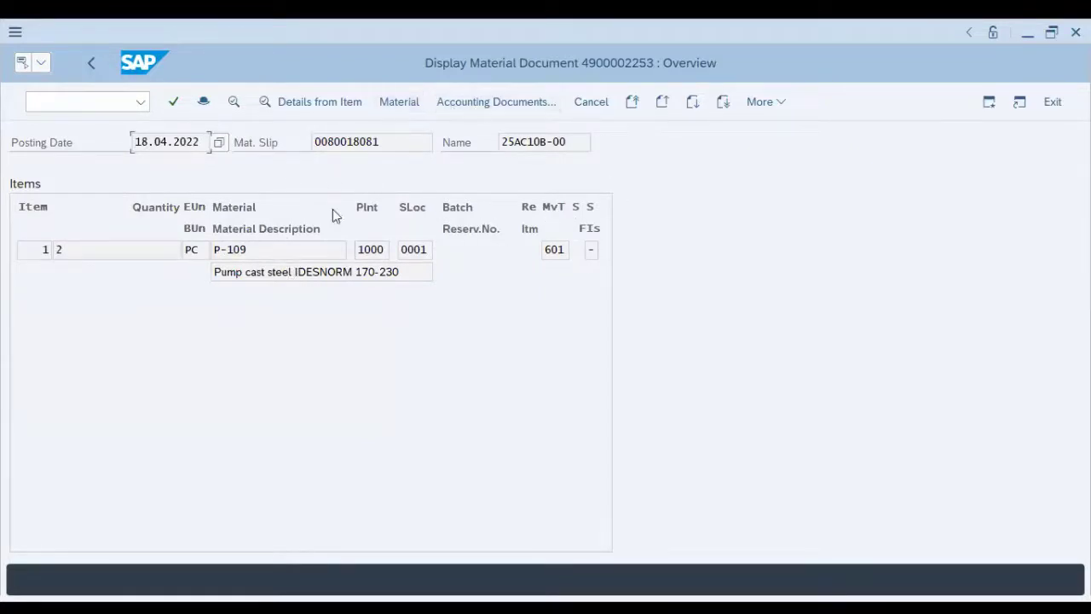
click(273, 249)
click(485, 102)
click(370, 148)
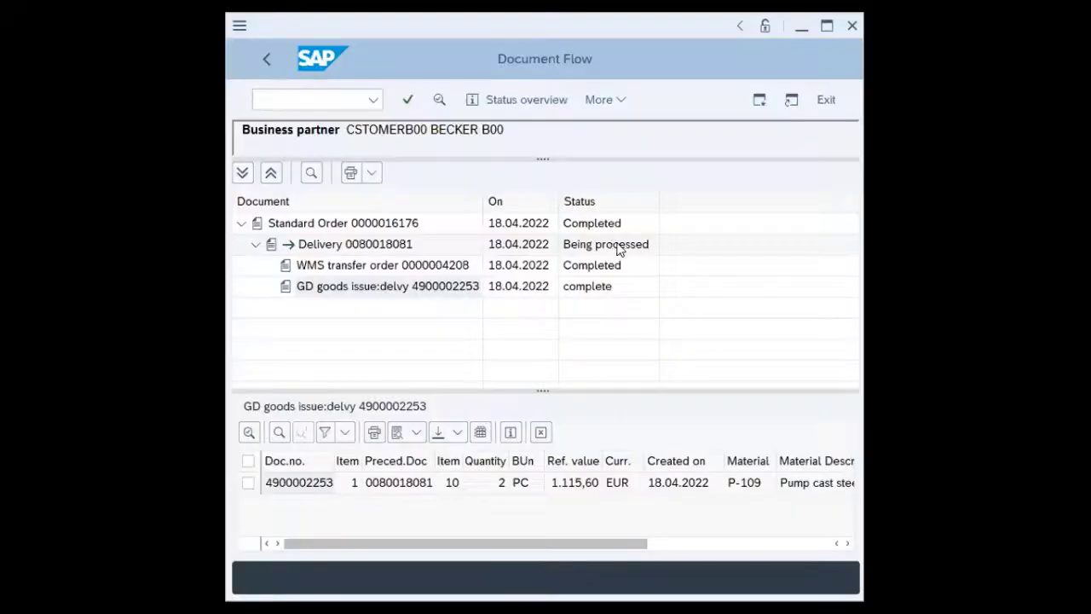
Step: Display the goods issue from the document flow once more and open the Accounting document from its accounting documents list
click(618, 247)
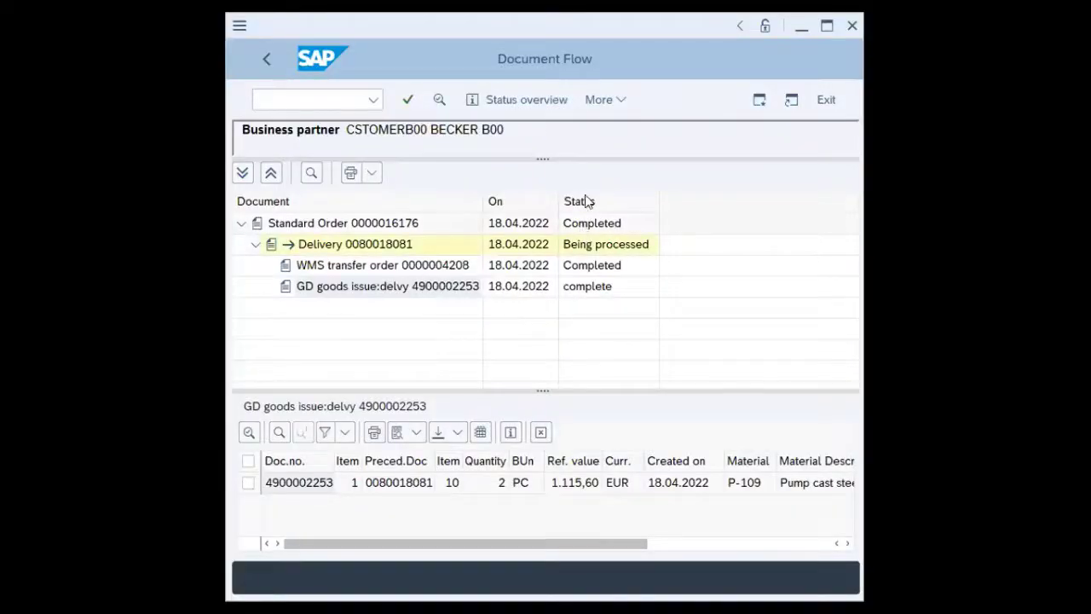
click(409, 288)
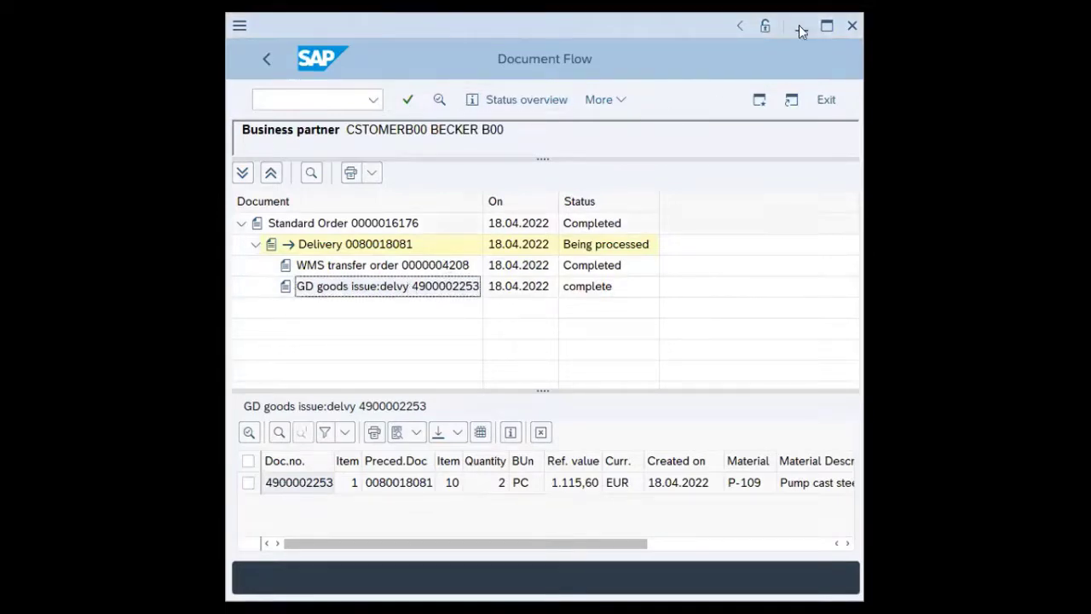
click(825, 25)
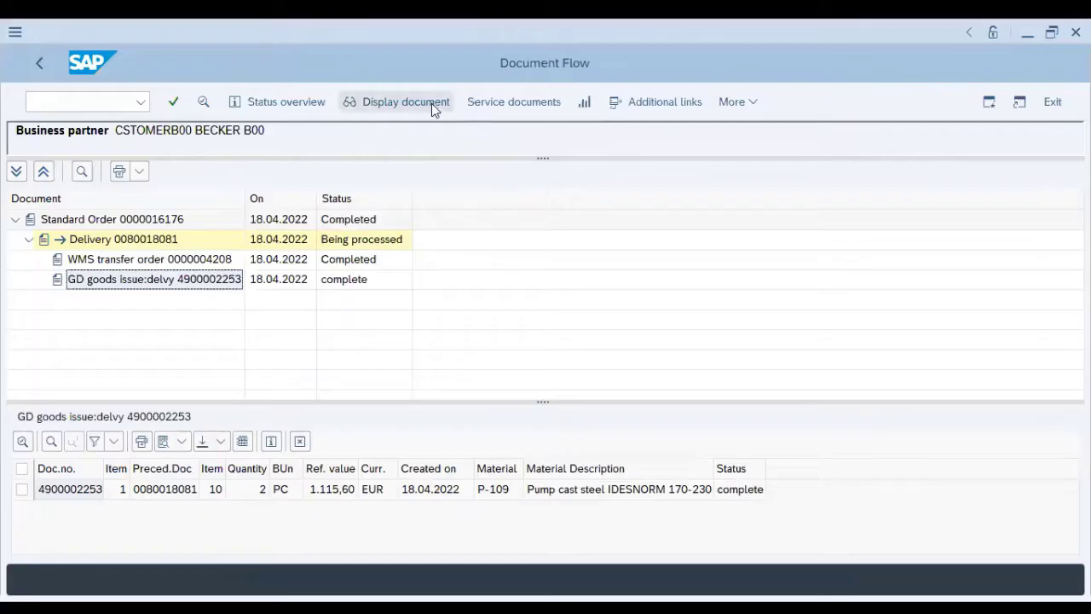
click(433, 103)
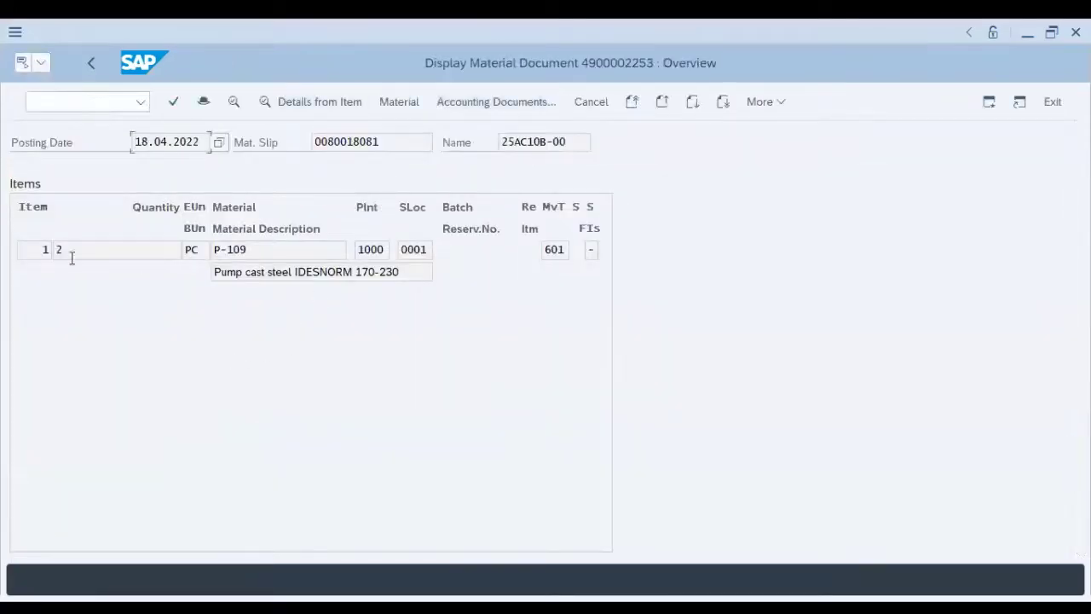
click(468, 103)
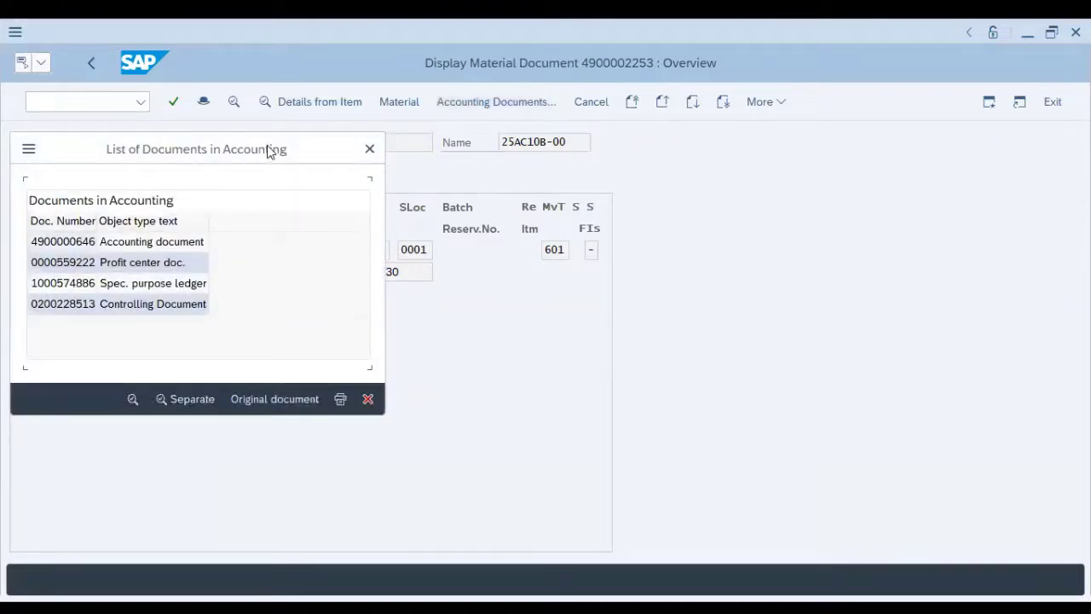
click(144, 245)
double_click(101, 245)
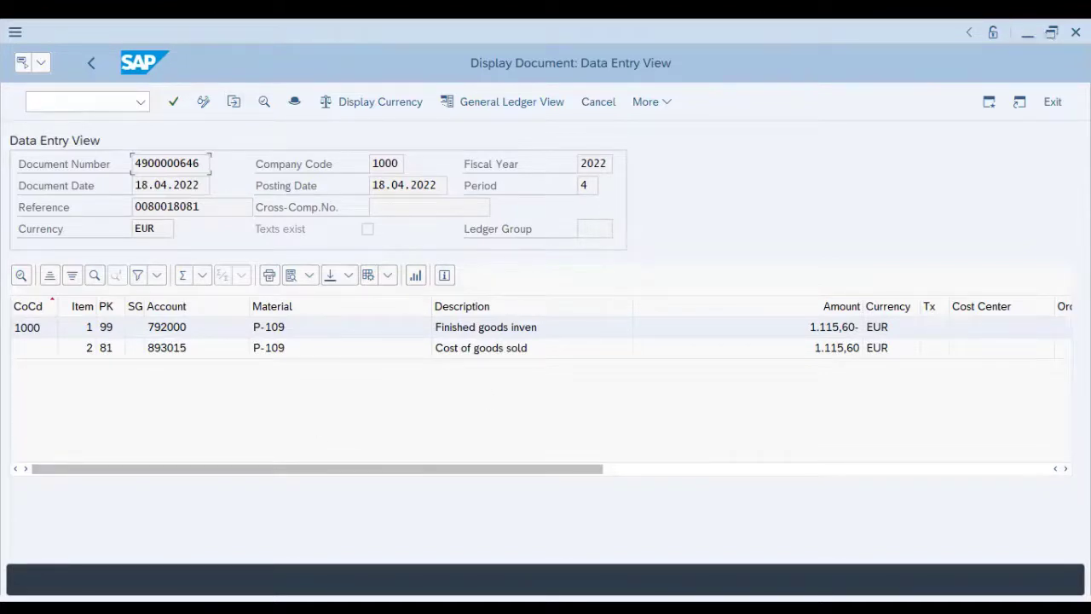
Step: Return to SAP Easy Access with /n and collapse the Post Goods Issue, Shipping and Transportation, Sales and Distribution, and Logistics folders
click(1050, 34)
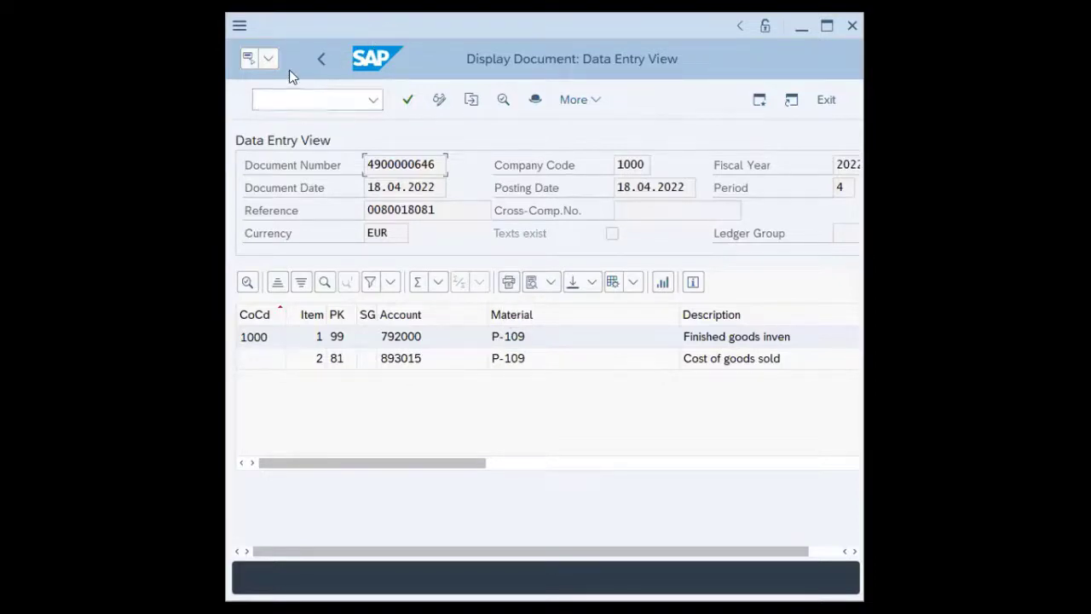
click(297, 94)
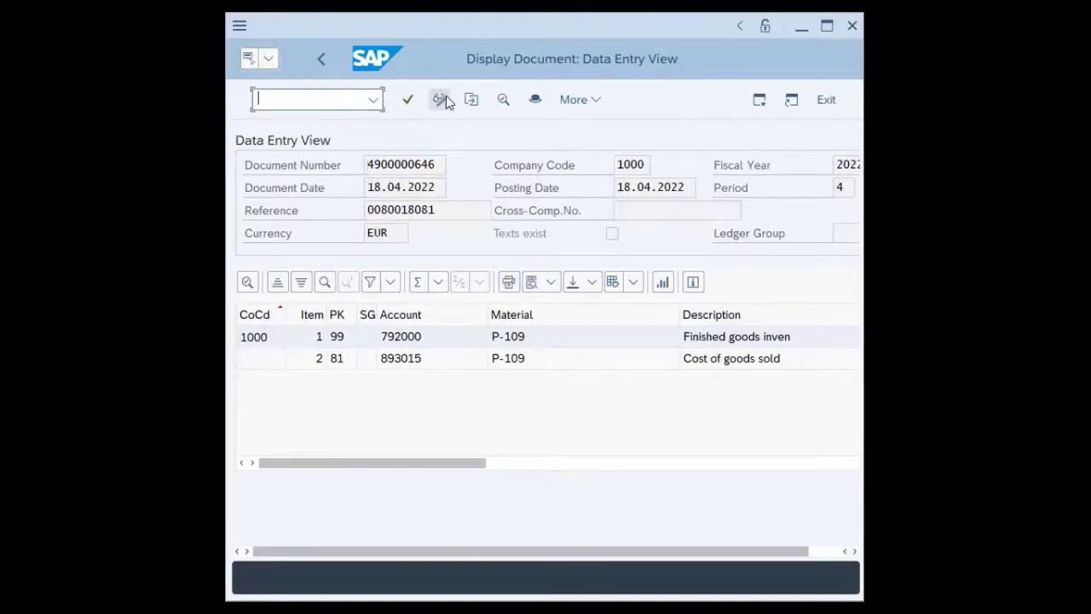
text(/n)
key(Return)
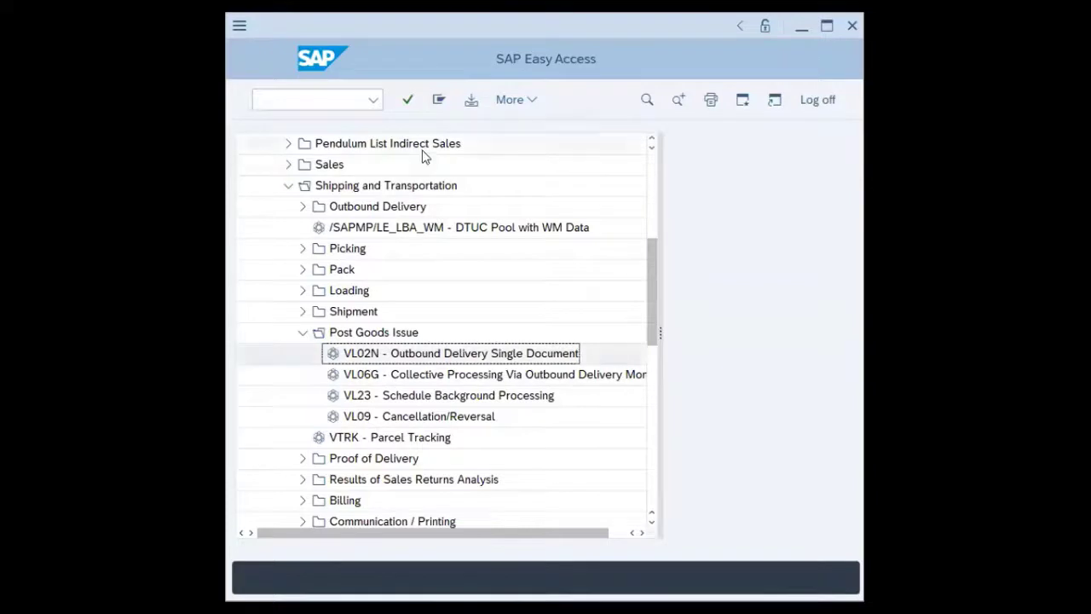
click(303, 334)
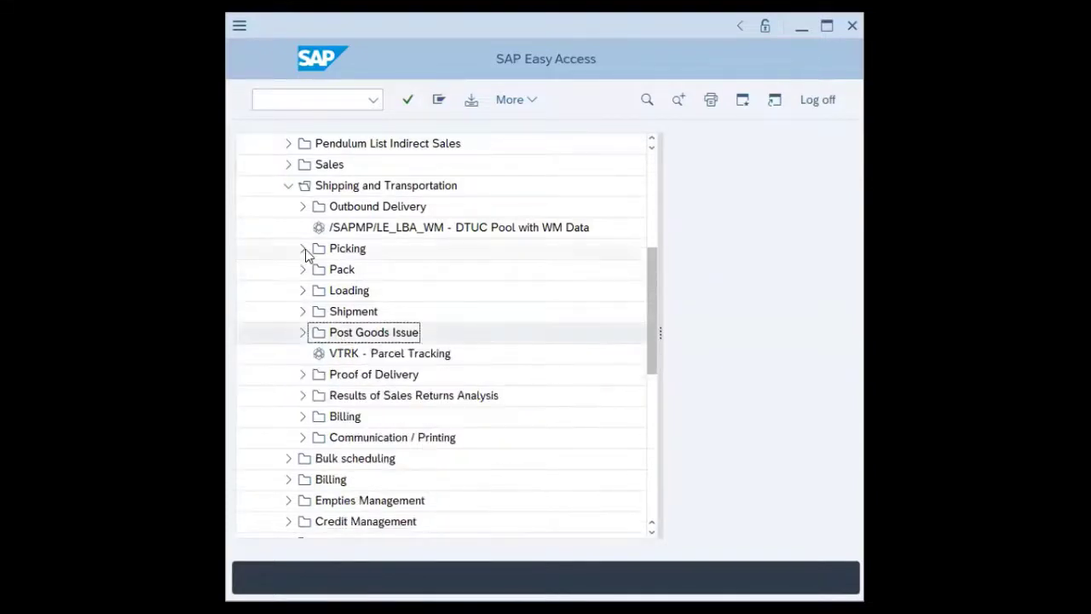
click(288, 188)
scroll(421, 261, up, 1)
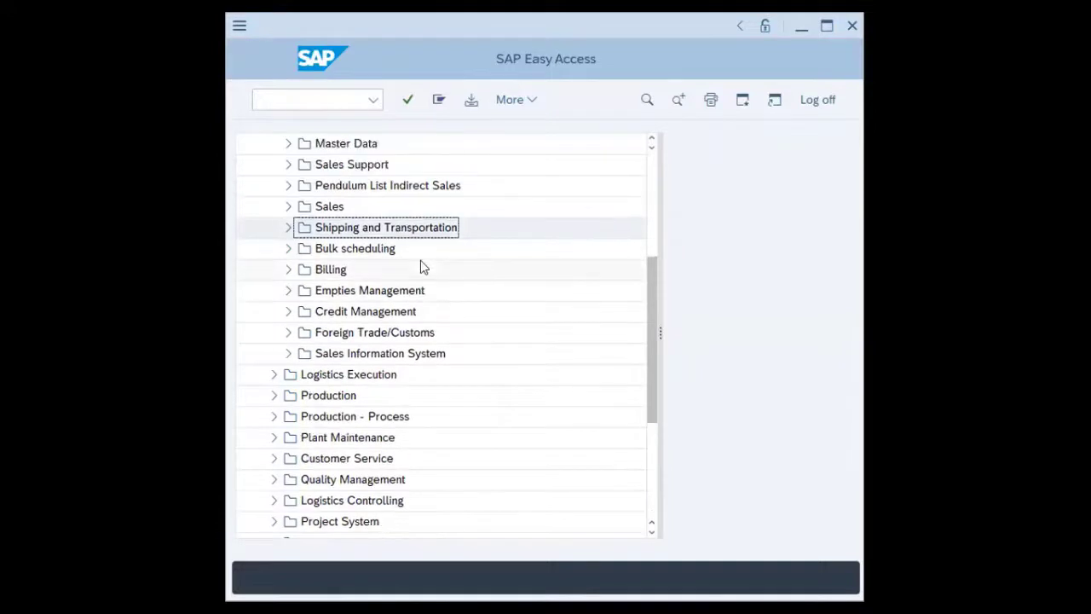
scroll(422, 261, up, 3)
click(274, 249)
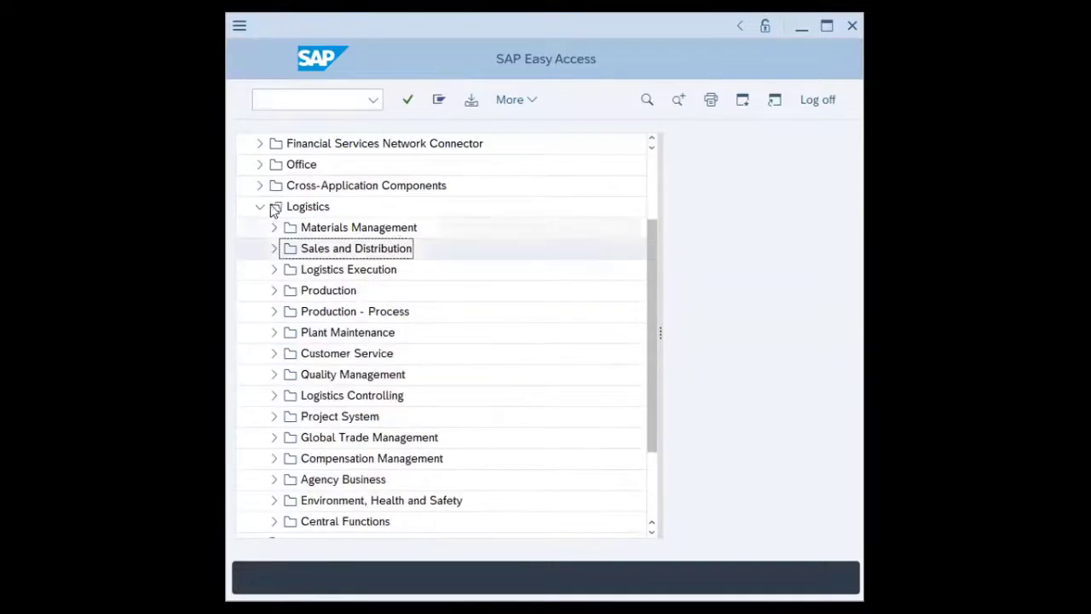
click(258, 207)
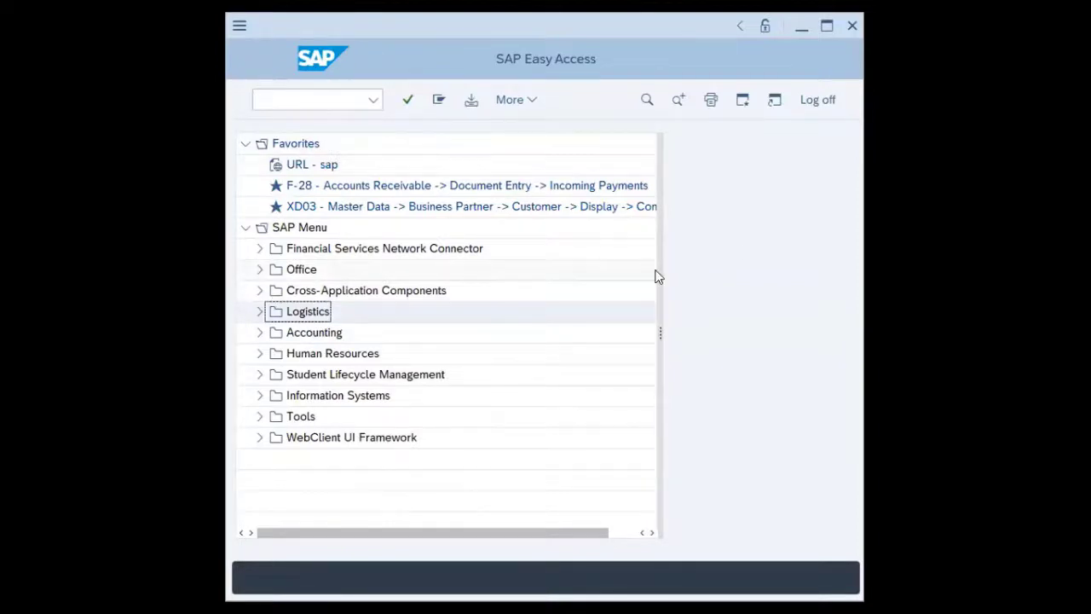
Step: Expand Logistics, Sales and Distribution, Billing and Billing Document in the SAP Menu and start VF01 - Create
click(258, 312)
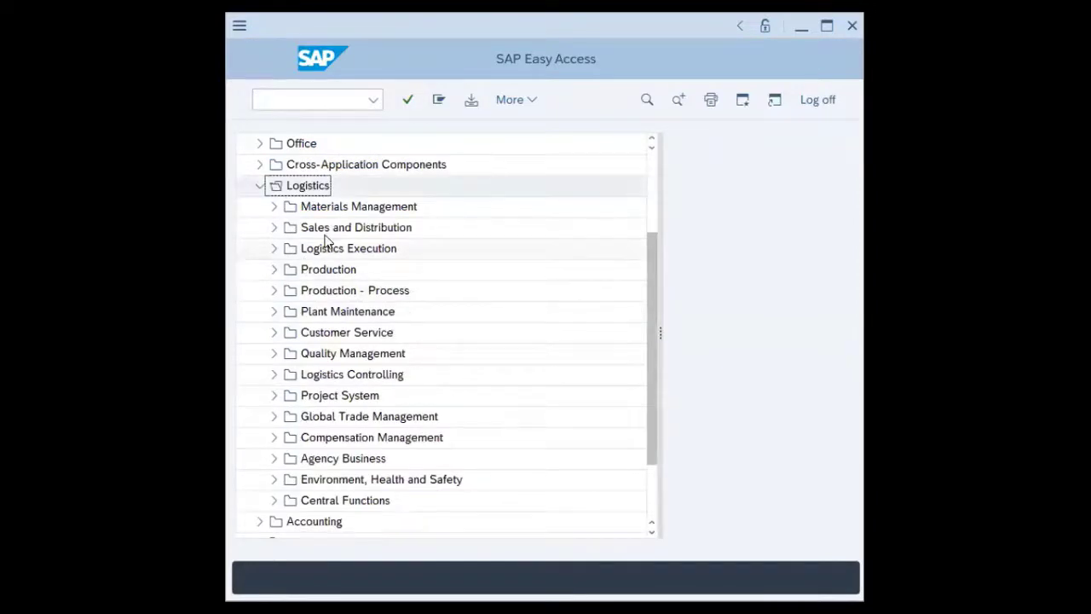
click(274, 226)
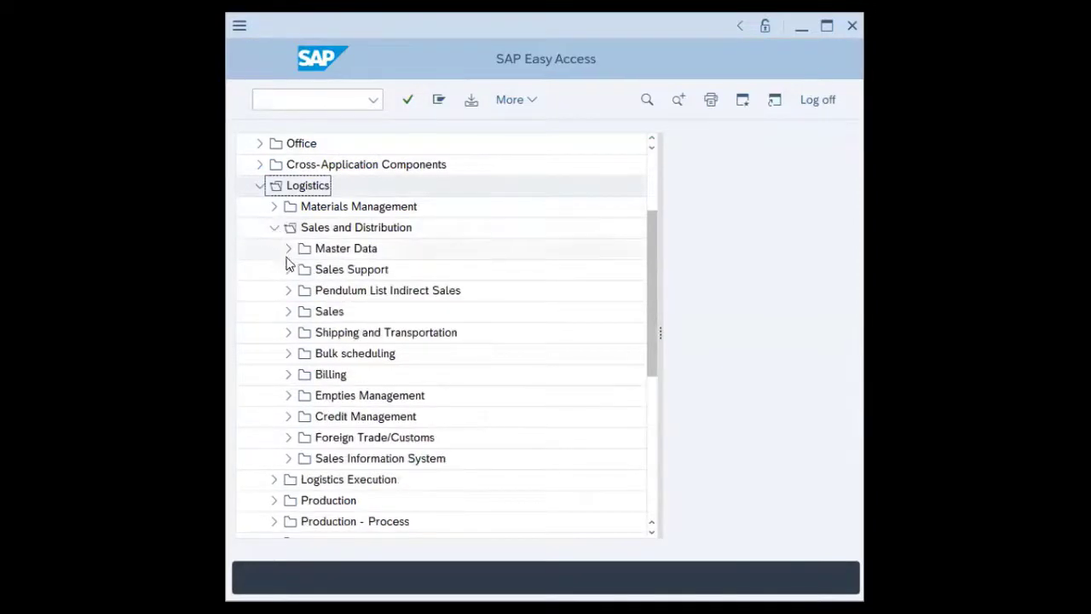
click(289, 374)
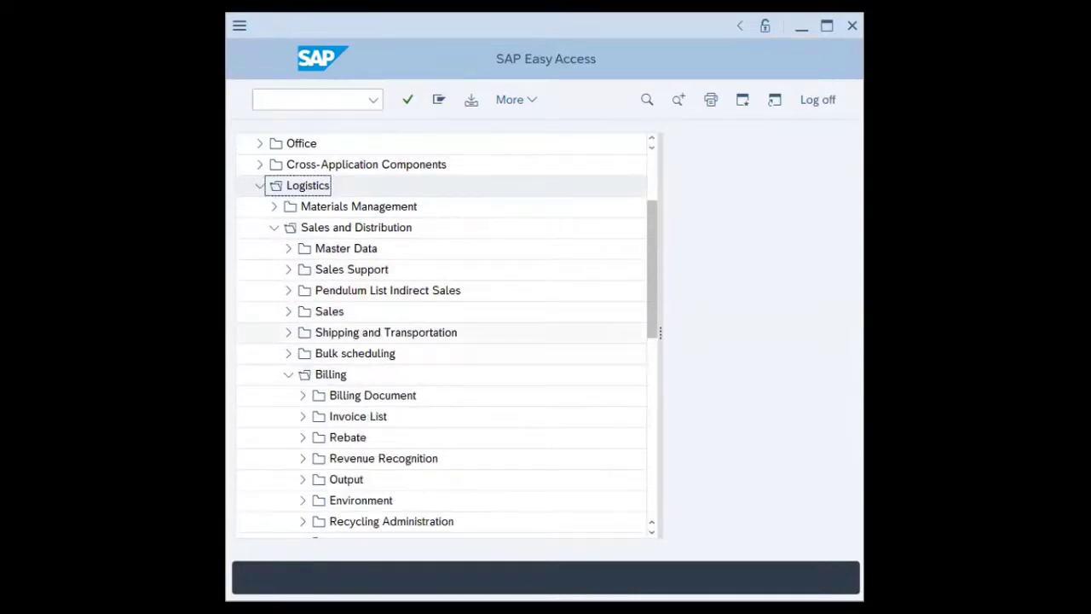
click(303, 395)
click(380, 269)
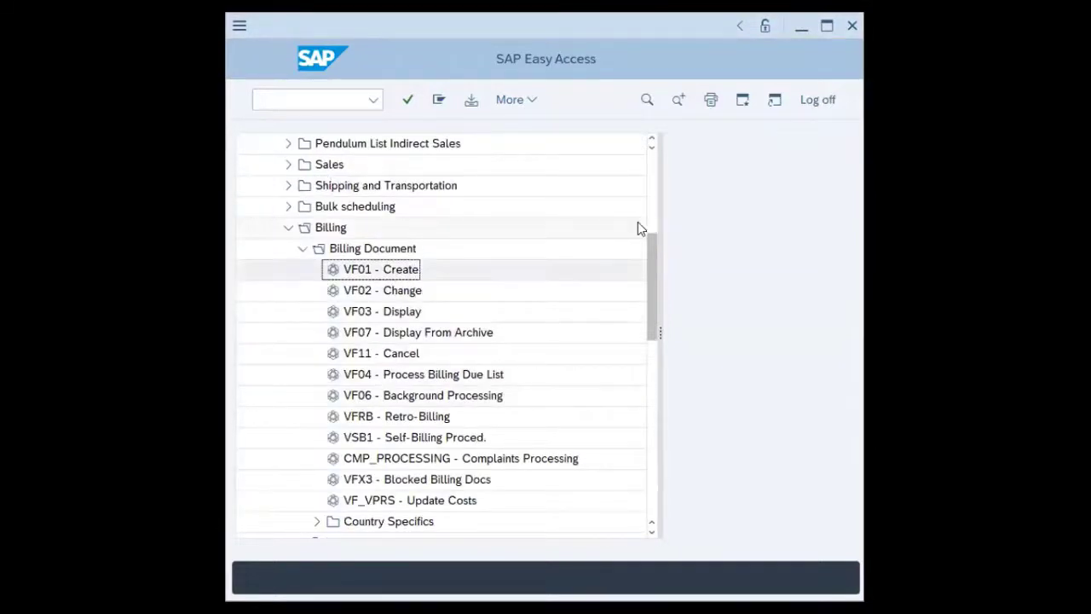
double_click(404, 271)
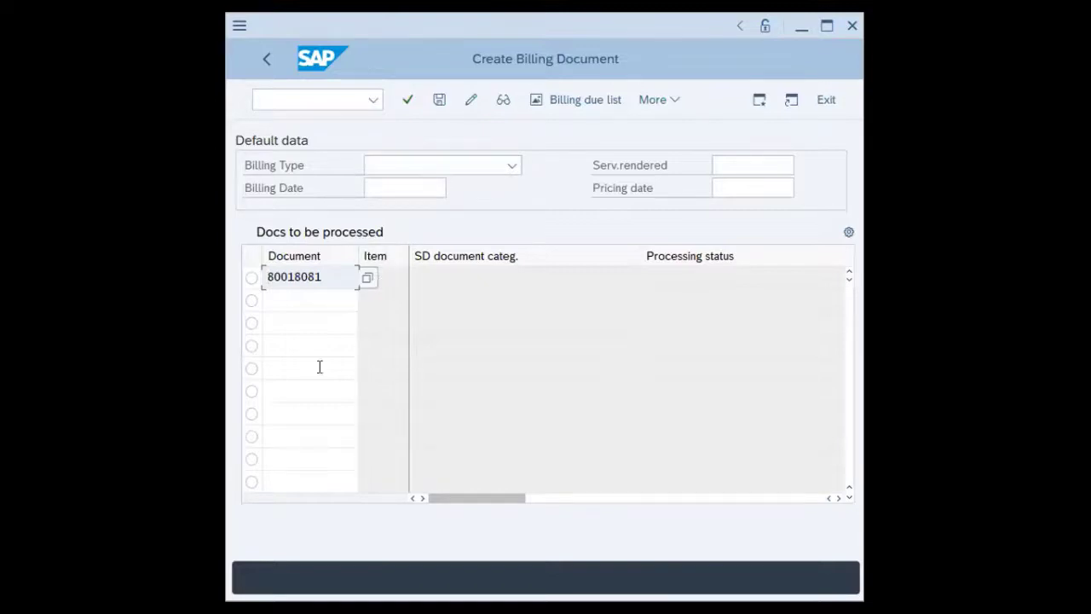
Step: Save the billing document for the proposed delivery and acknowledge the information message
click(440, 102)
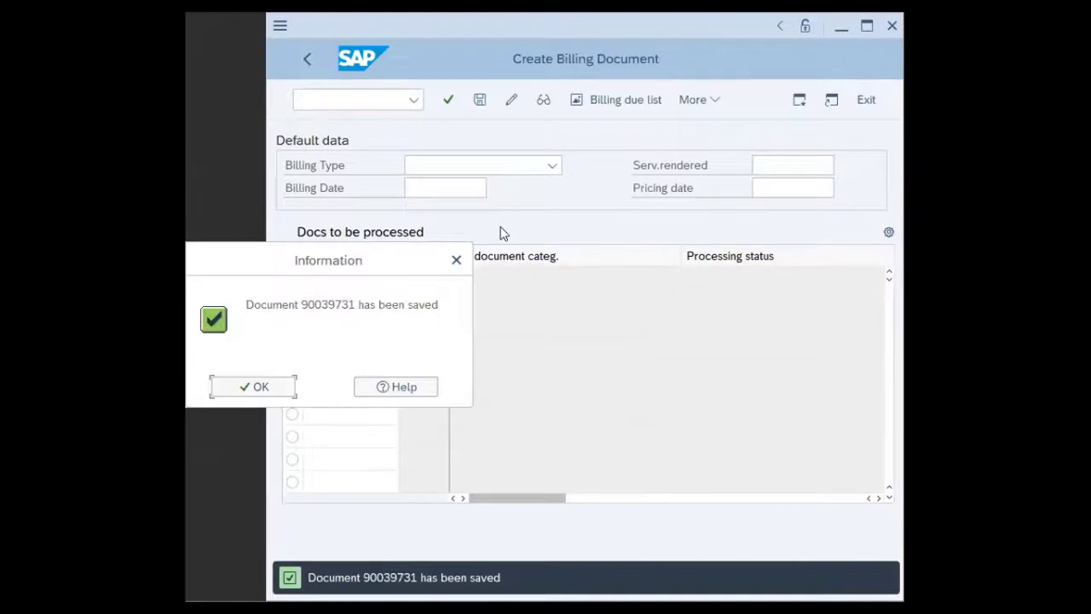
drag(352, 263, 504, 234)
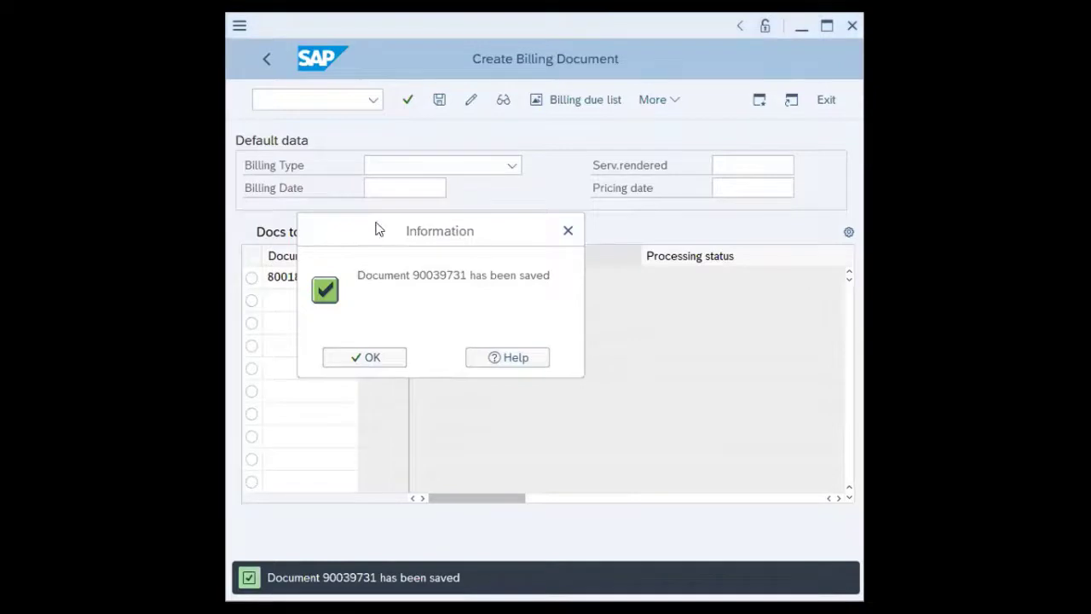
click(386, 357)
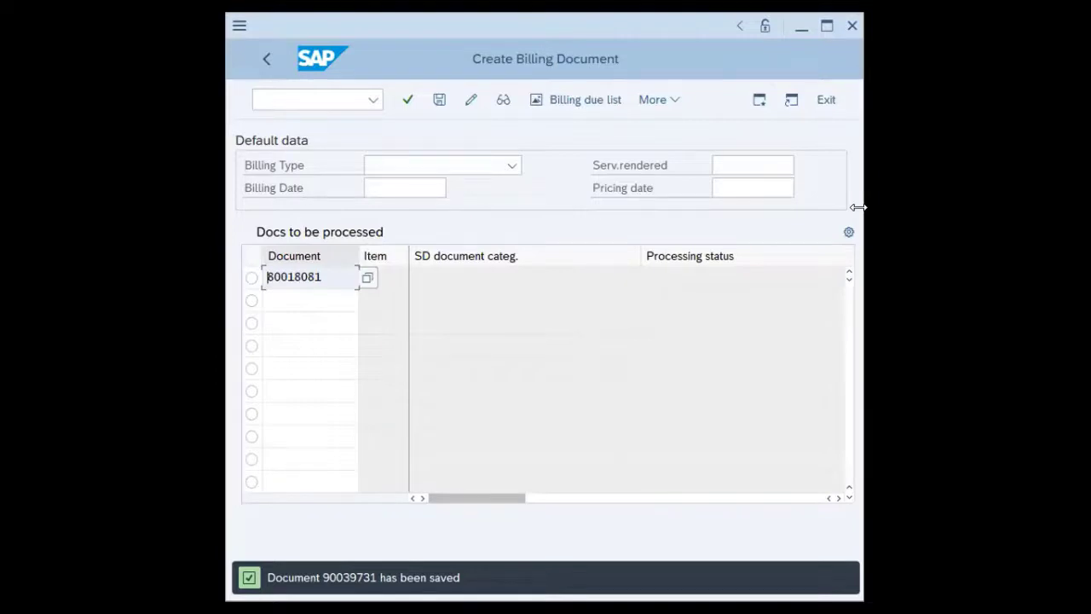
Step: Switch from billing creation to displaying billing documents and display the overview of the newly saved invoice's items
click(658, 100)
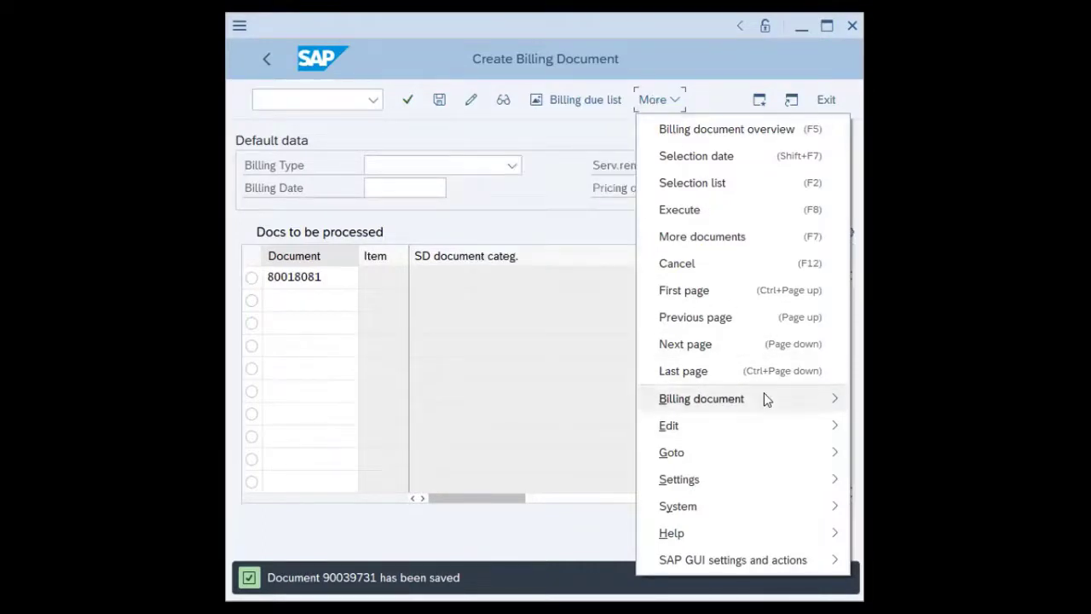
mouse_move(764, 395)
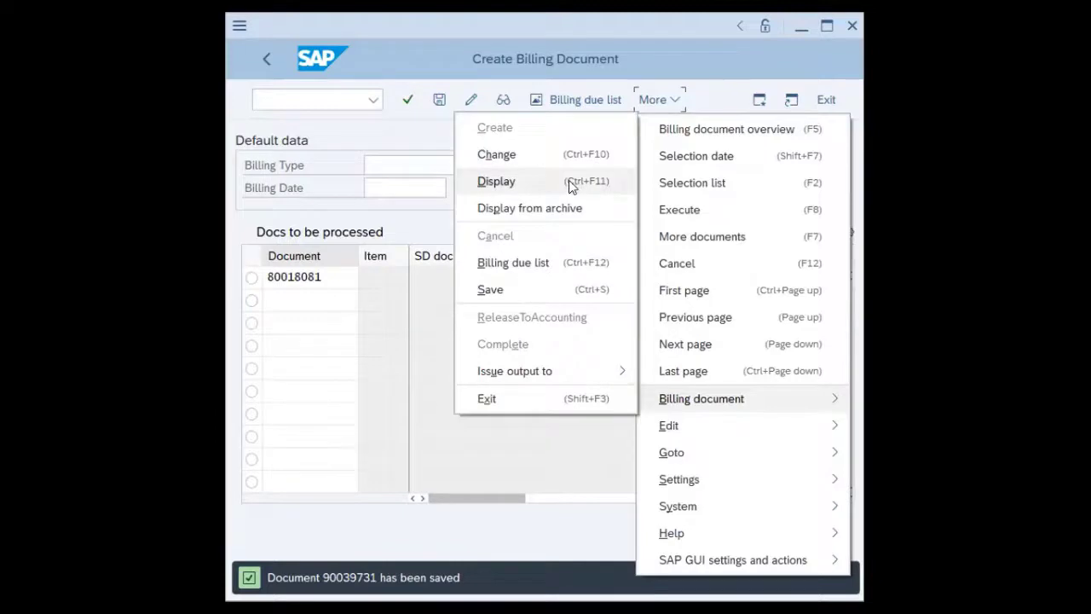
click(569, 180)
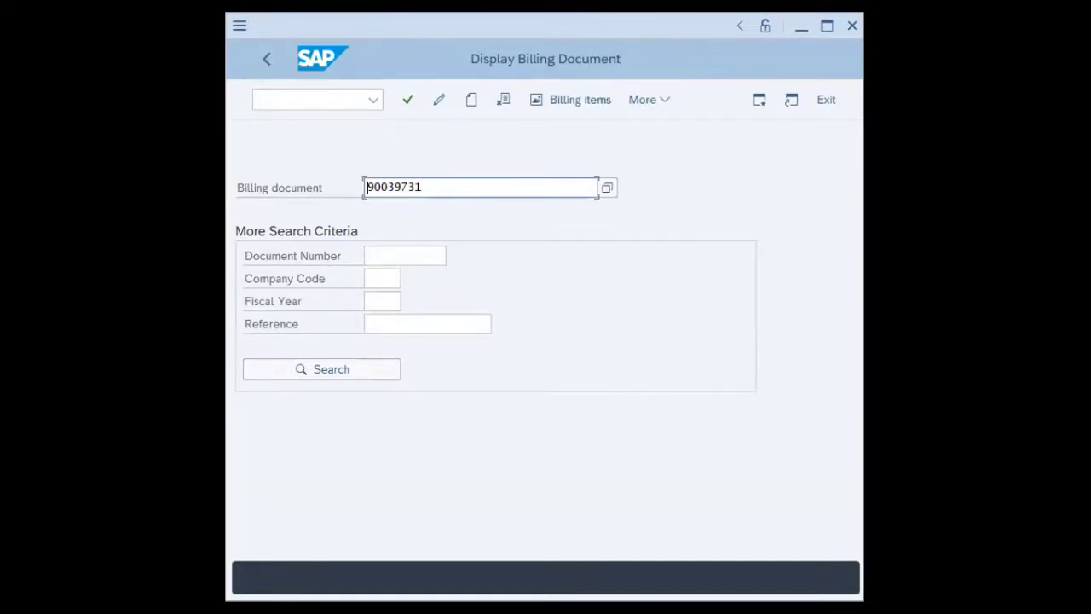
click(451, 185)
click(407, 101)
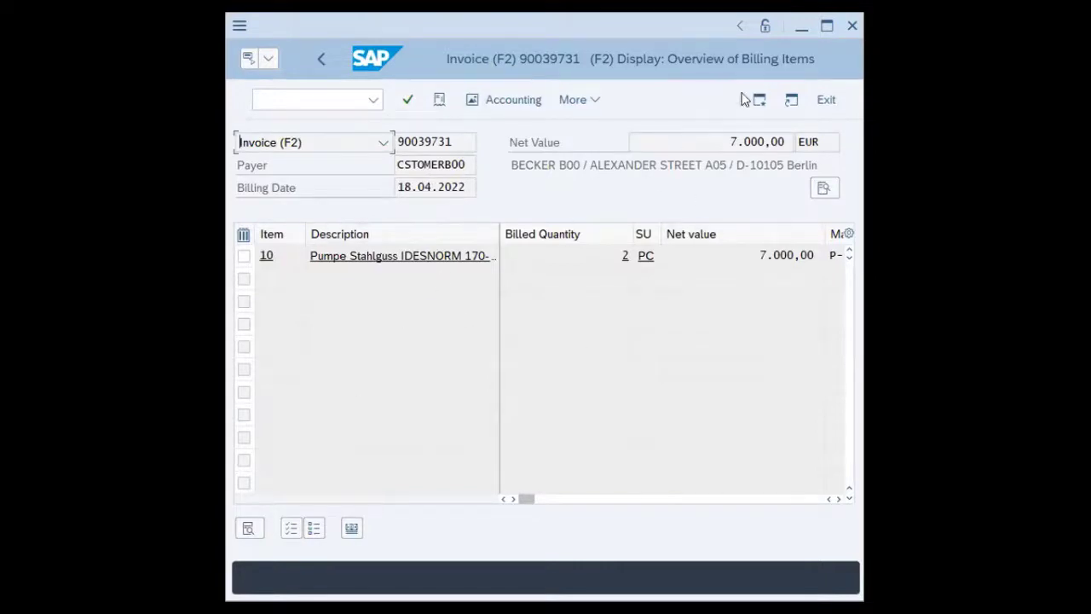
Step: Open the Accounting document from the invoice's accounting overview and review its line items in both maximized and restored window sizes
click(824, 27)
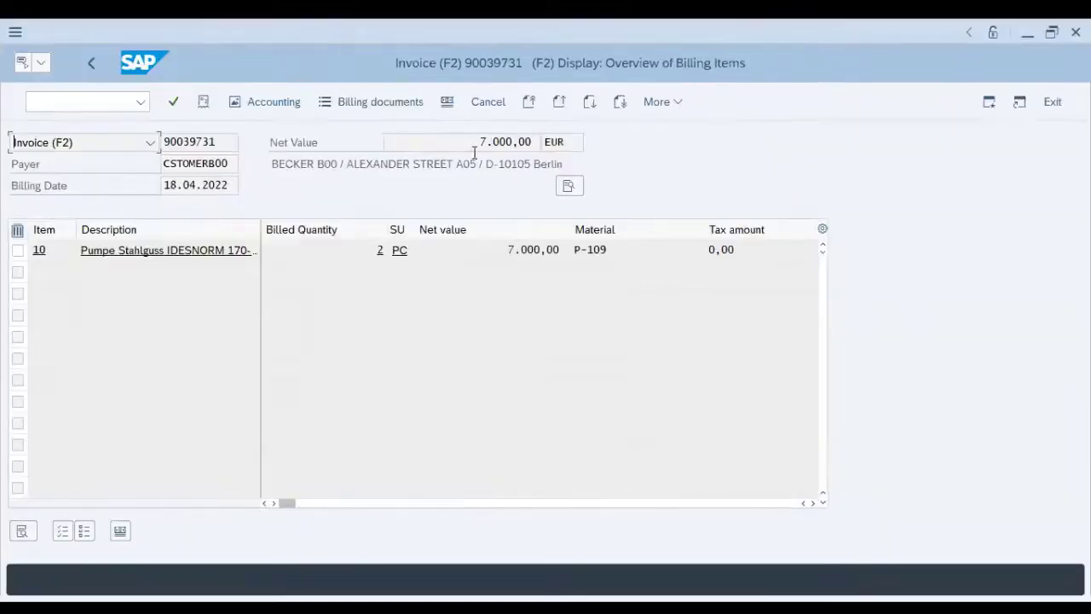
click(676, 102)
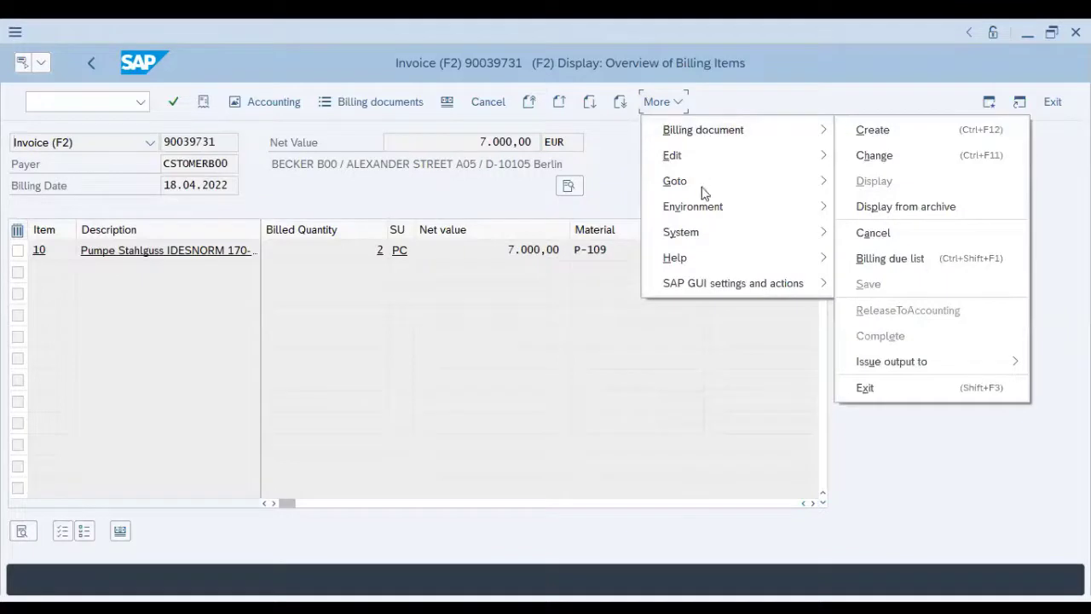
mouse_move(706, 213)
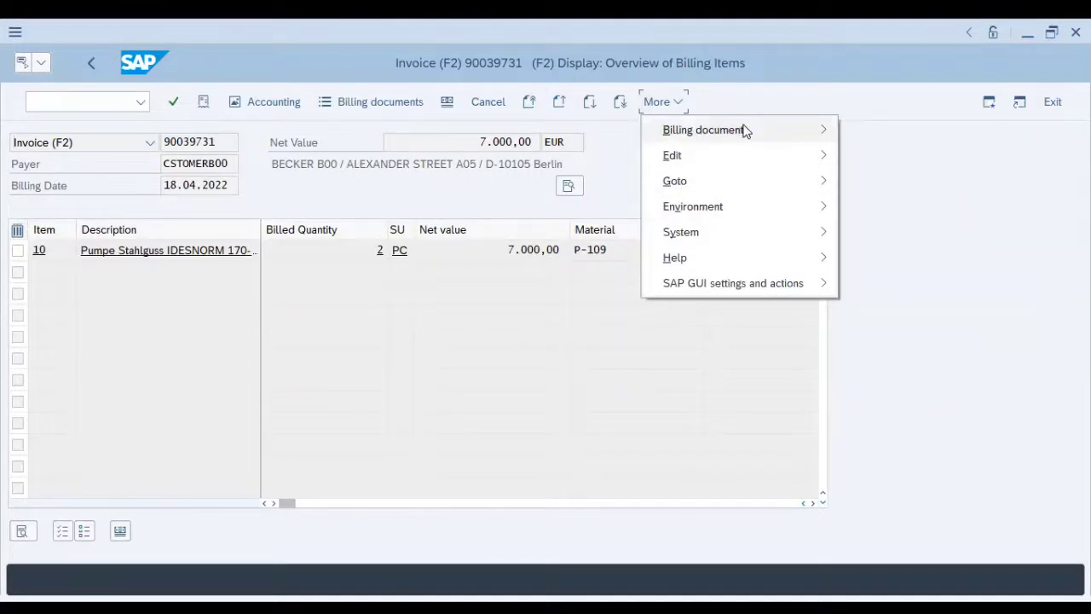
mouse_move(743, 129)
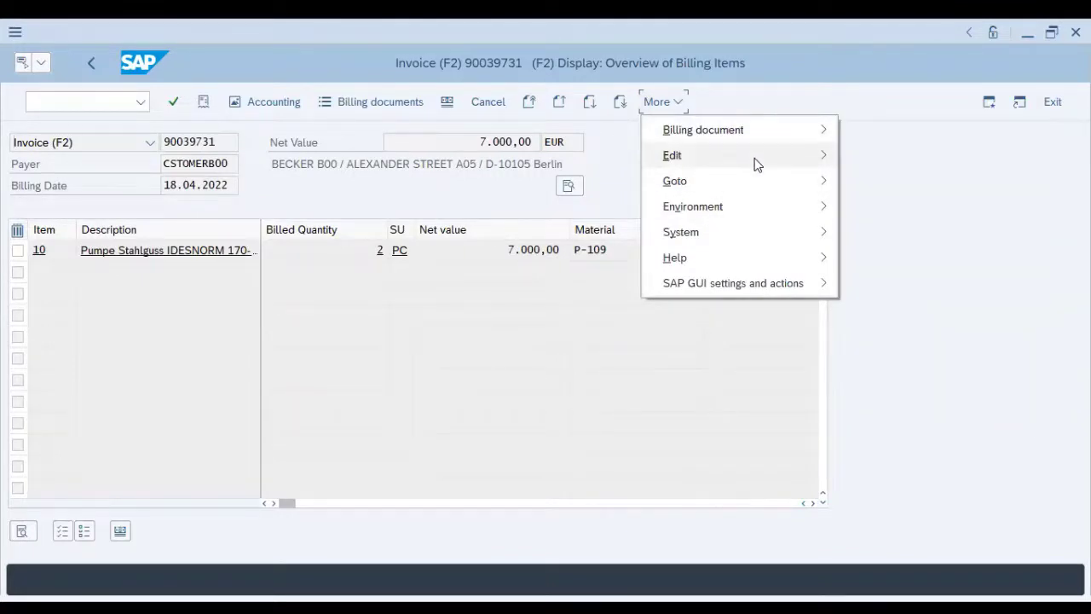
mouse_move(761, 185)
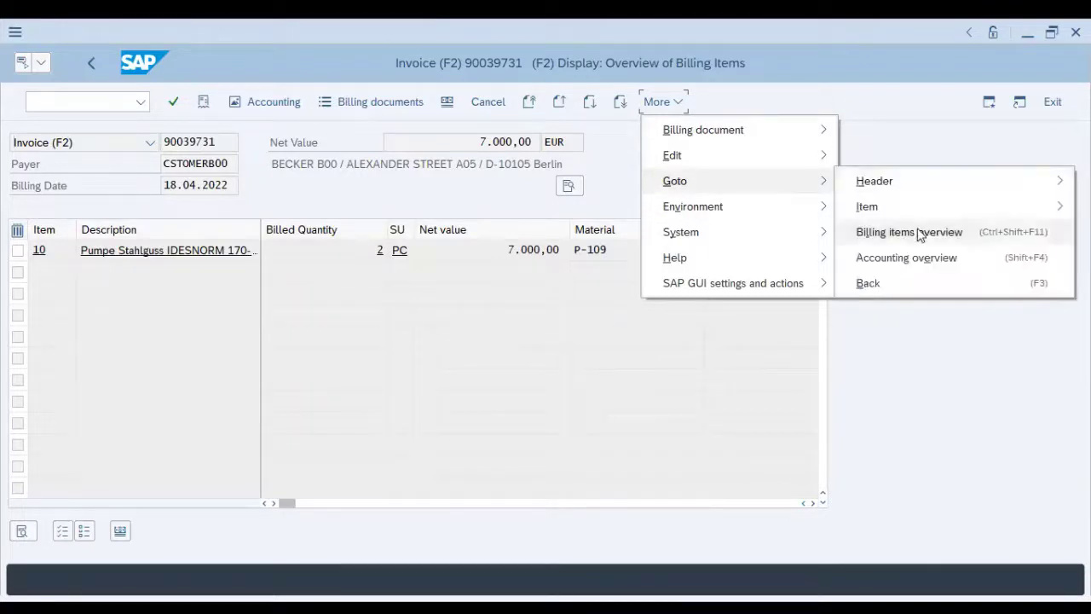
click(917, 258)
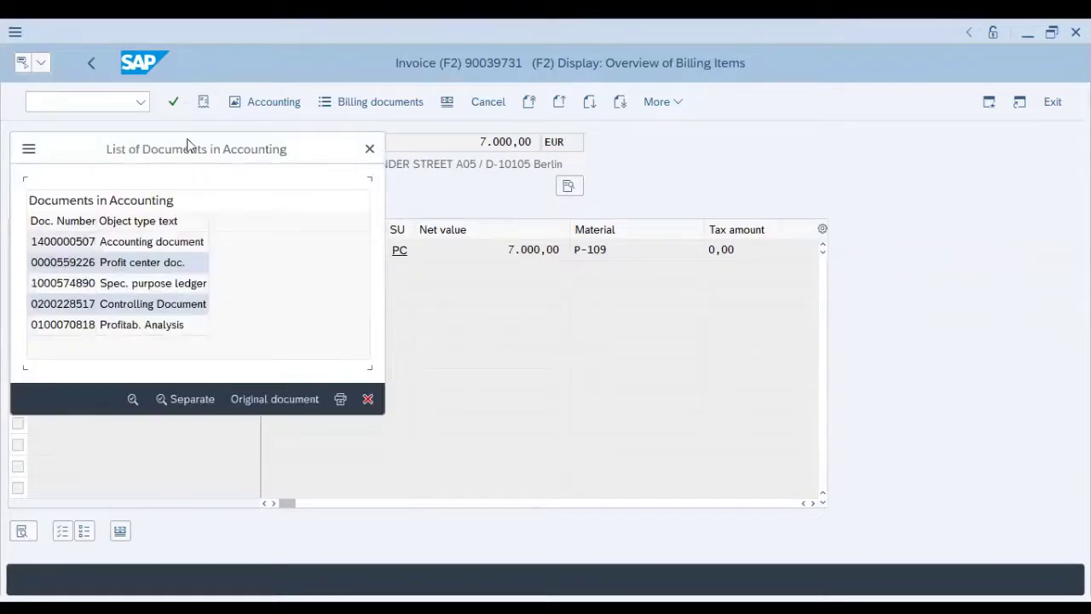
double_click(156, 242)
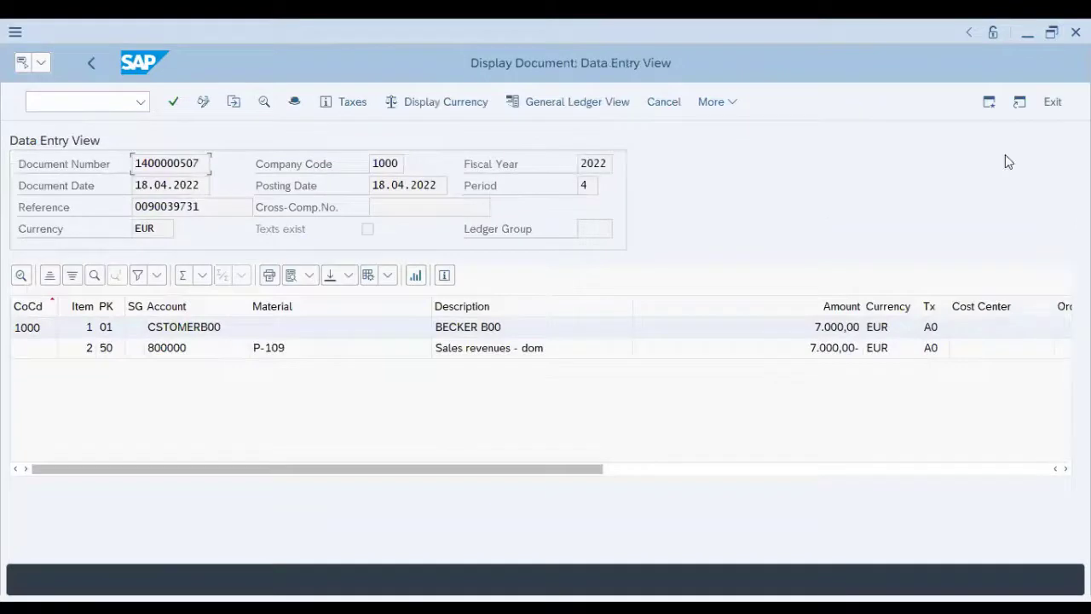
click(1054, 33)
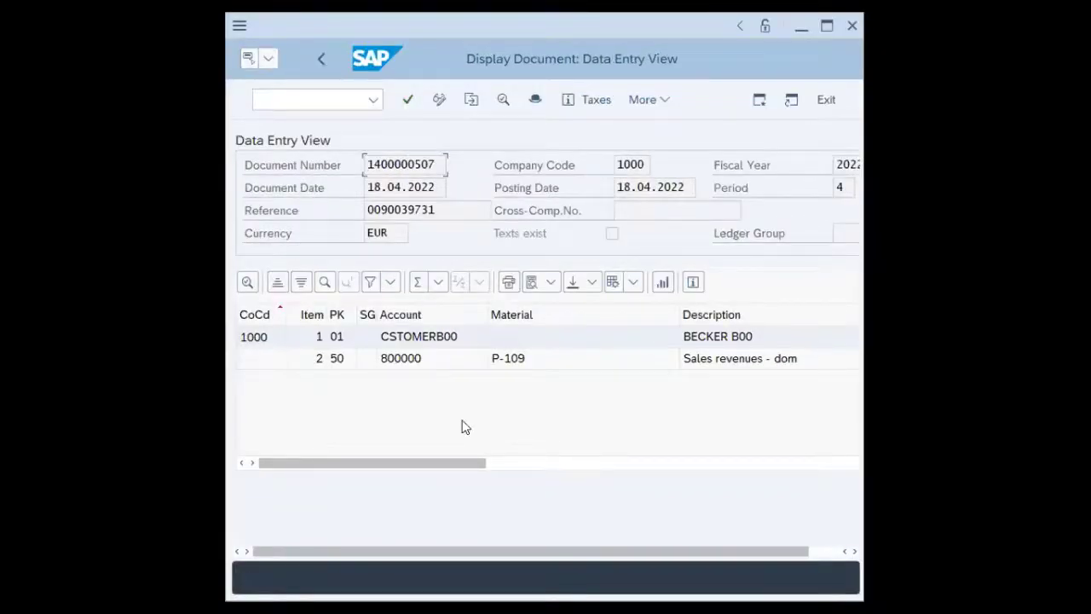
click(824, 26)
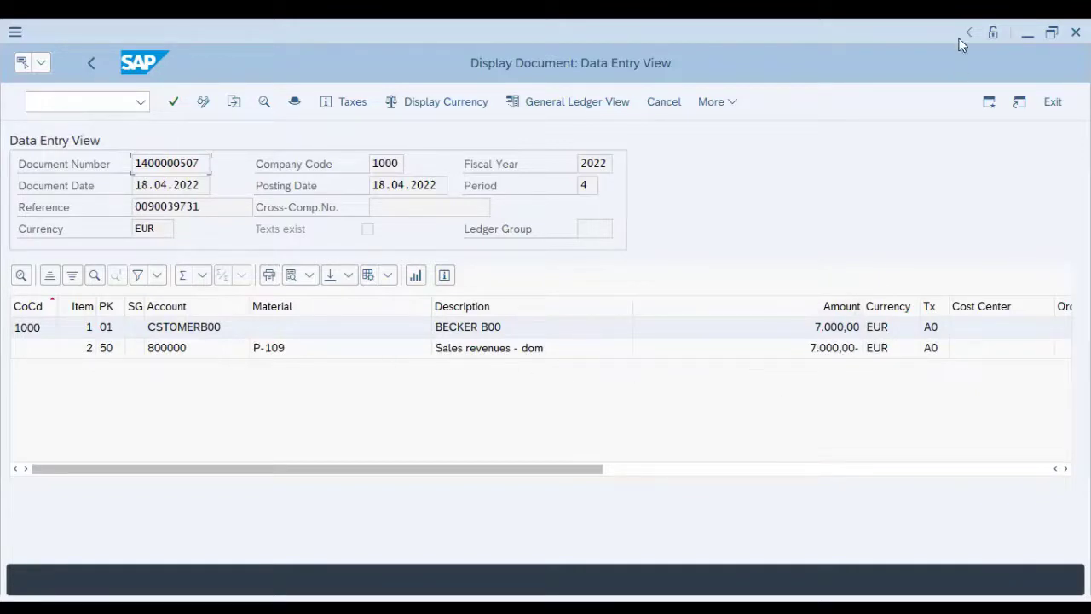
click(1052, 34)
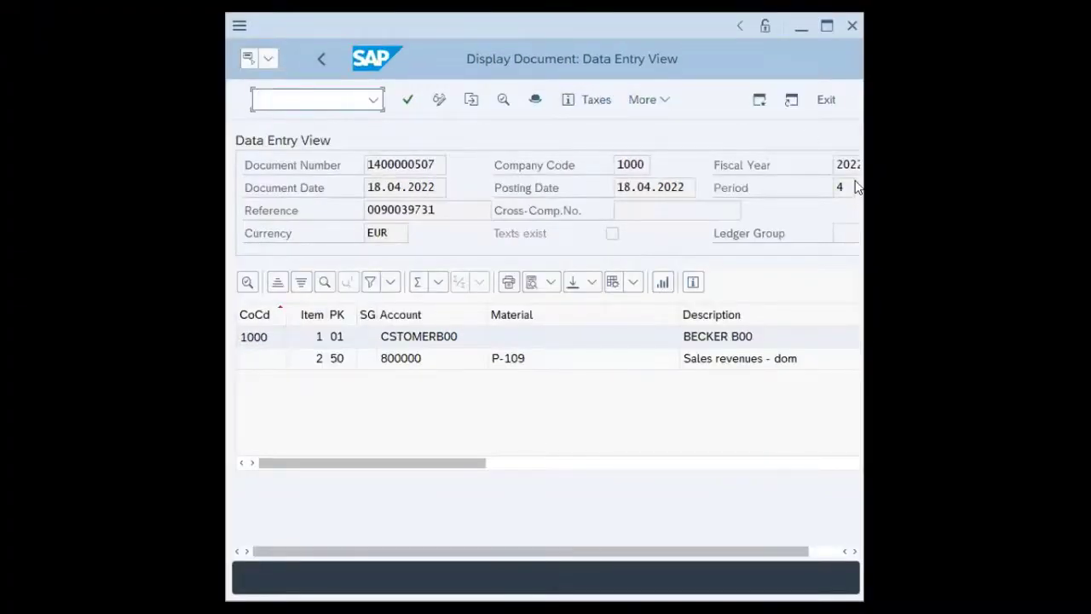
Step: Return to SAP Easy Access with /n and collapse the Billing, Sales and Distribution, and Logistics folders
text(/n)
key(Return)
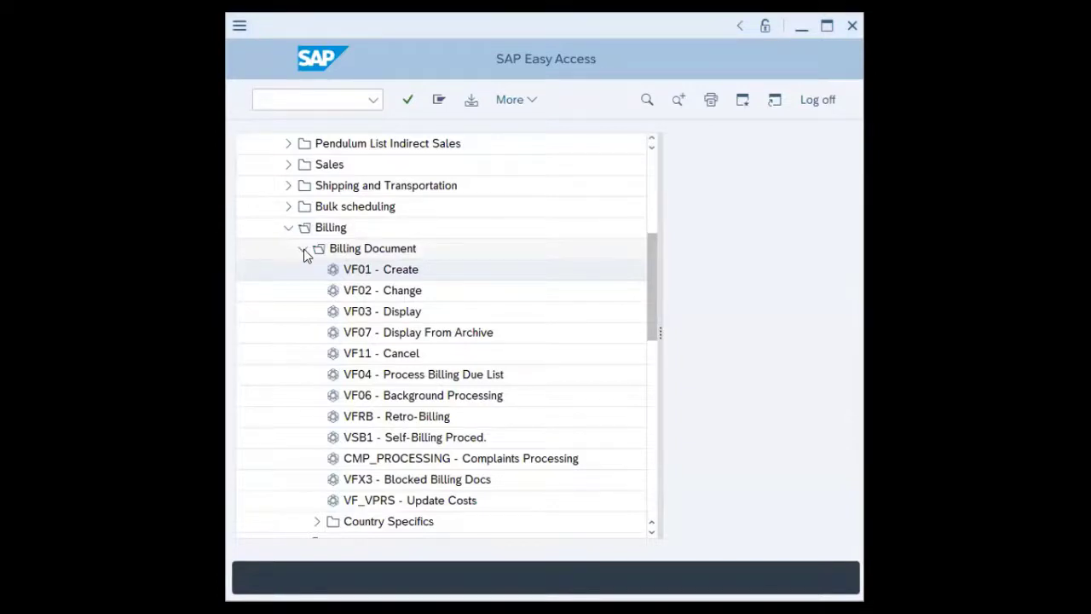
click(289, 228)
scroll(378, 268, up, 4)
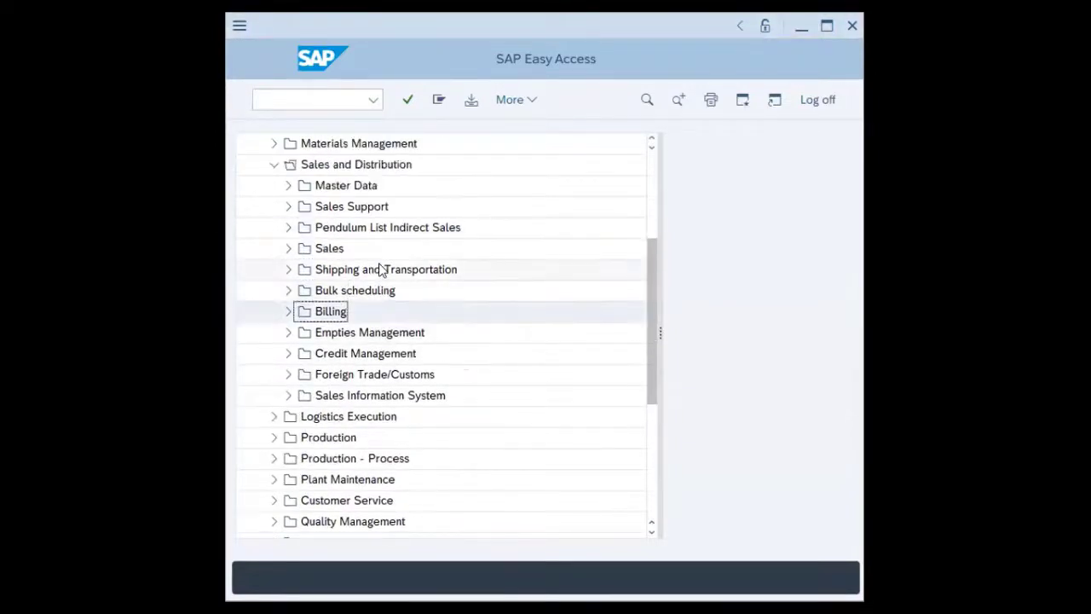
scroll(381, 269, up, 4)
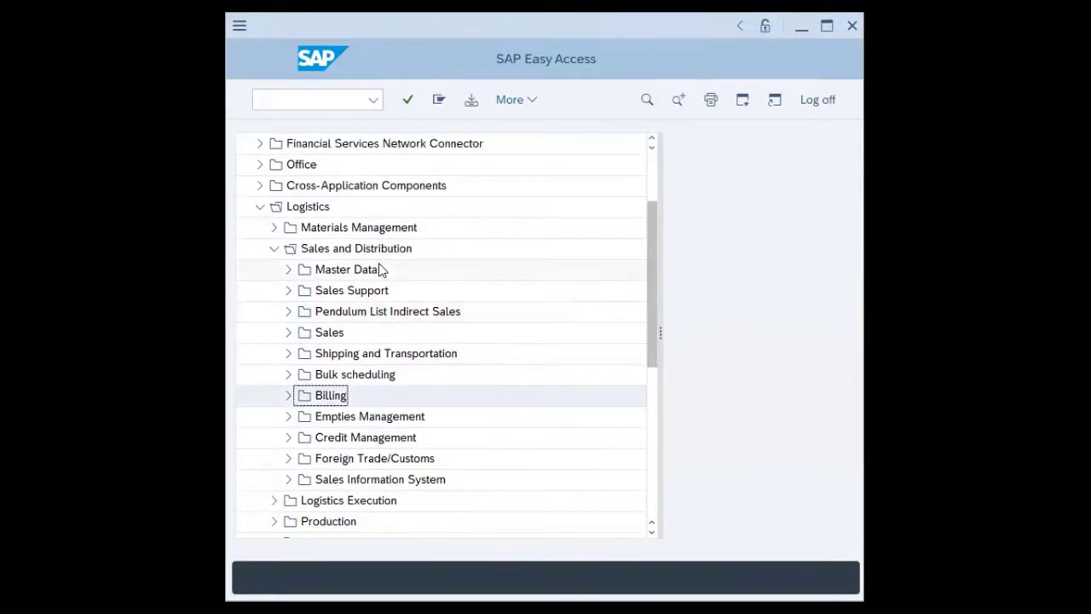
click(274, 249)
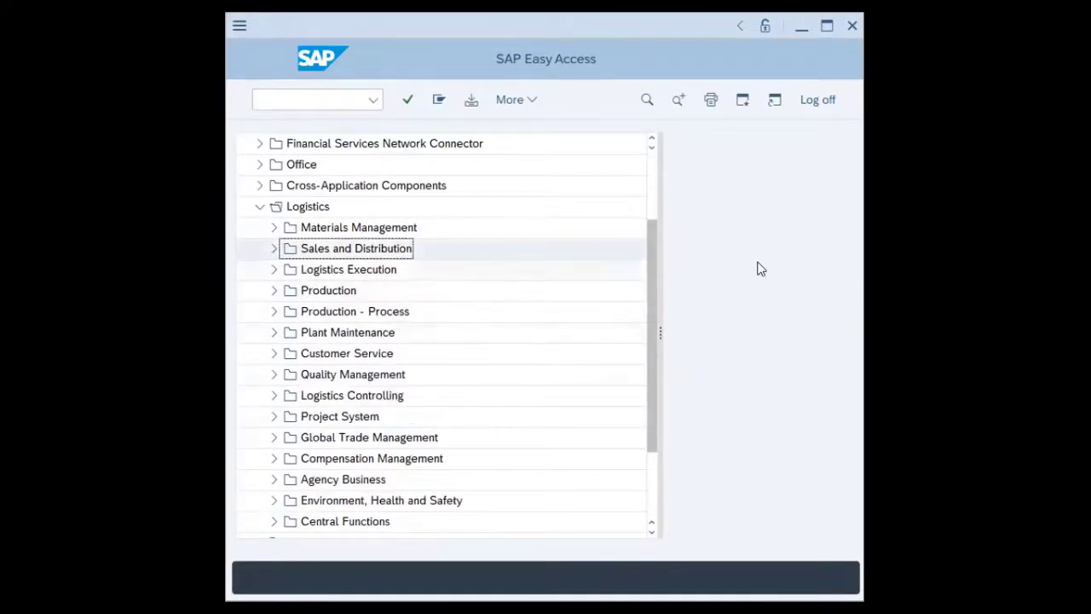
click(260, 209)
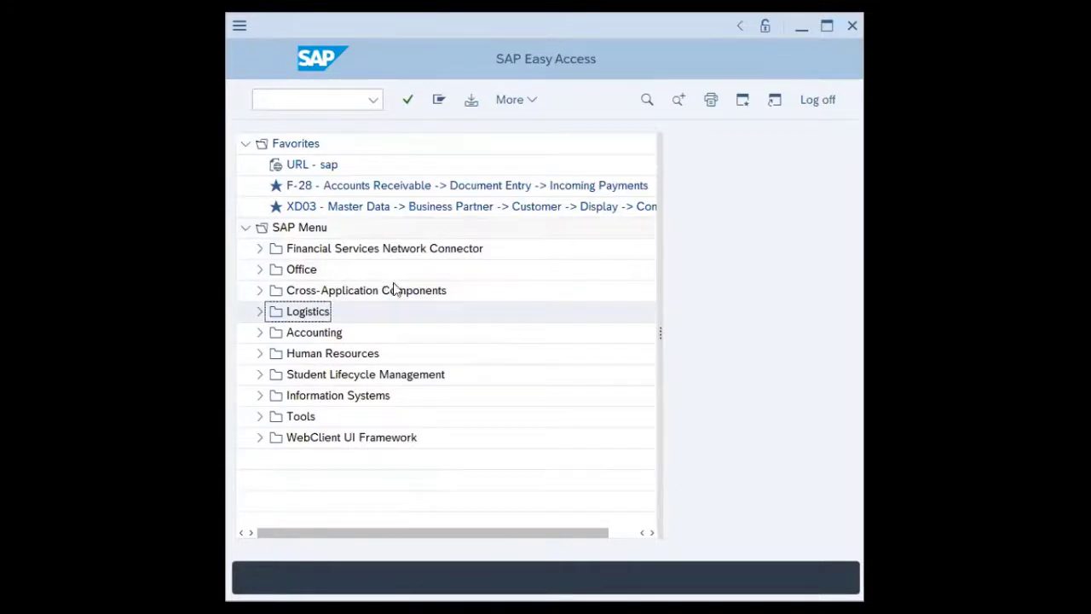
Step: Expand Accounting, Financial Accounting, Accounts Receivable and Account in the SAP Menu and start FBL5N - Display/Change Line Items
click(260, 334)
scroll(472, 260, down, 1)
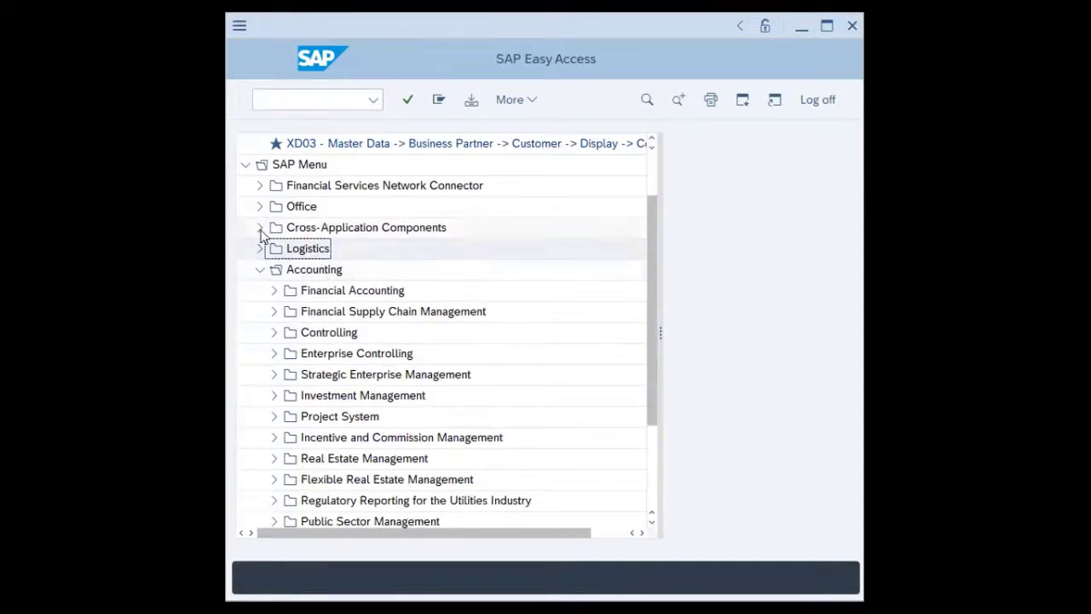
click(273, 290)
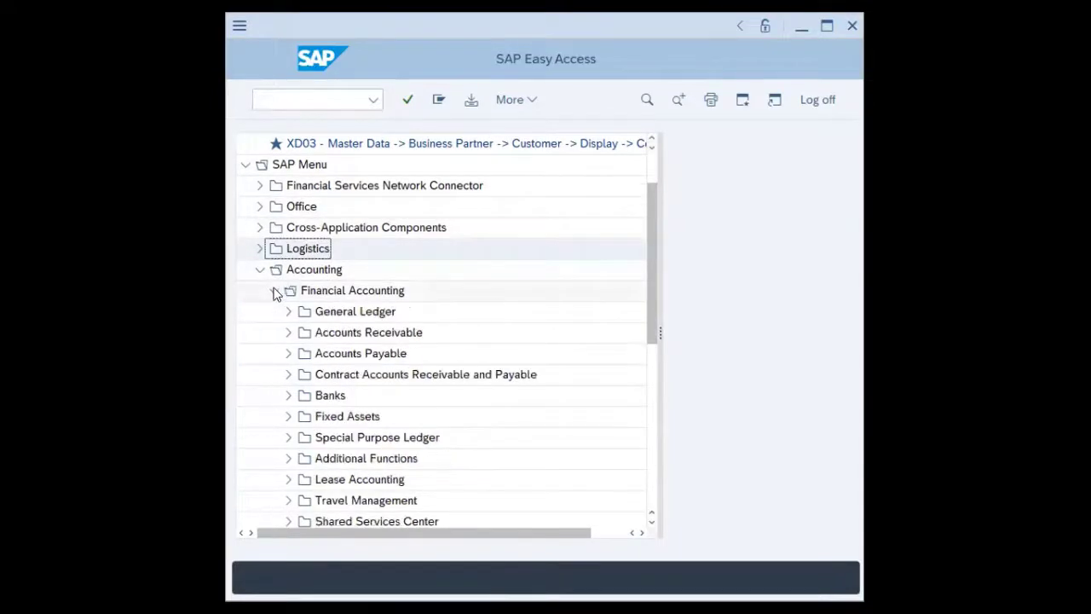
click(289, 332)
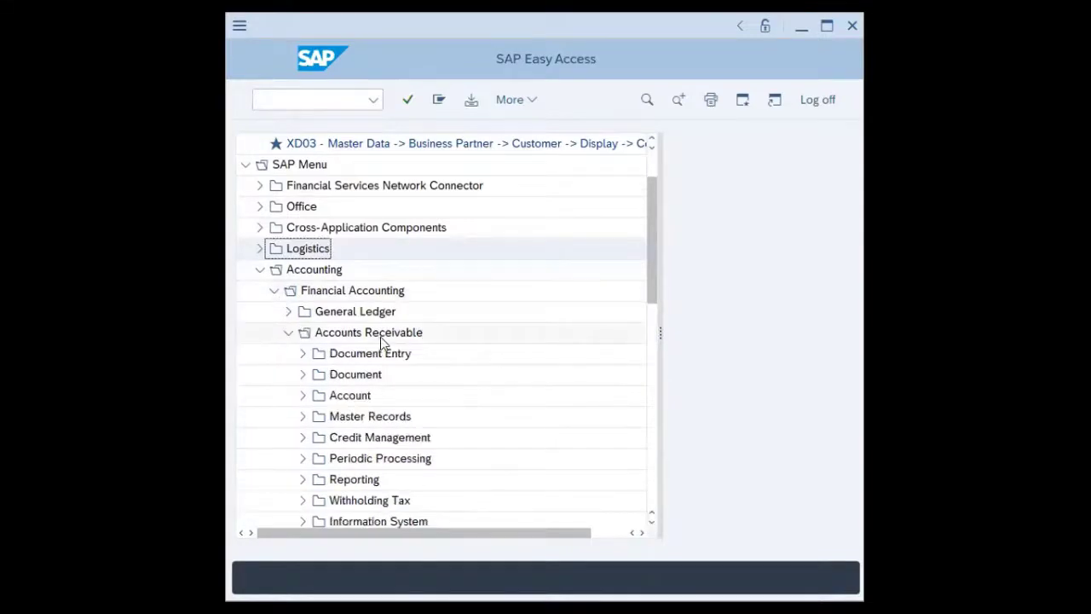
scroll(375, 358, down, 1)
click(304, 375)
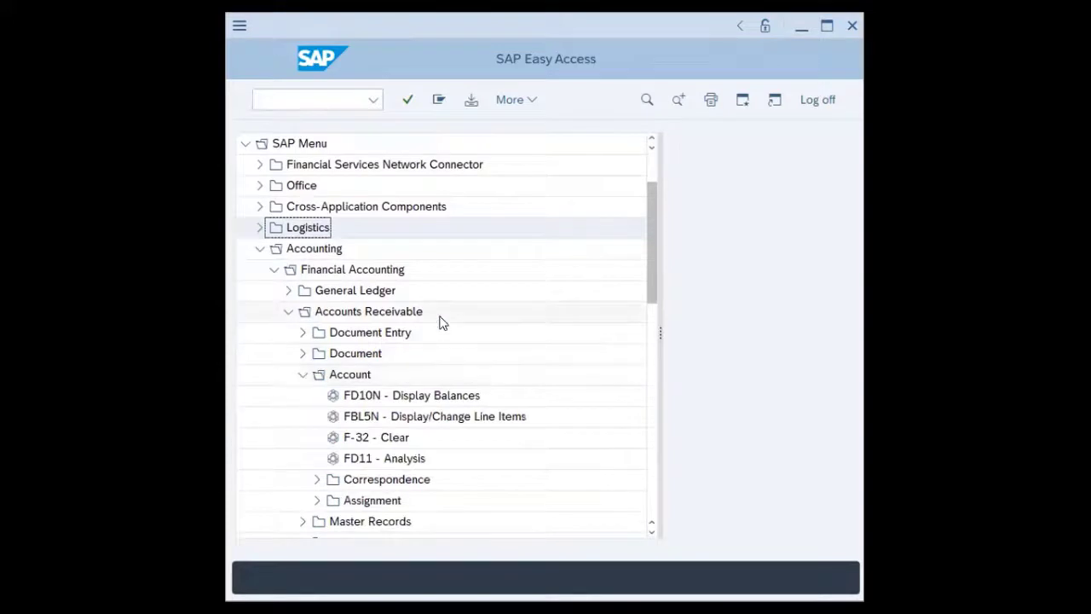
scroll(439, 319, down, 2)
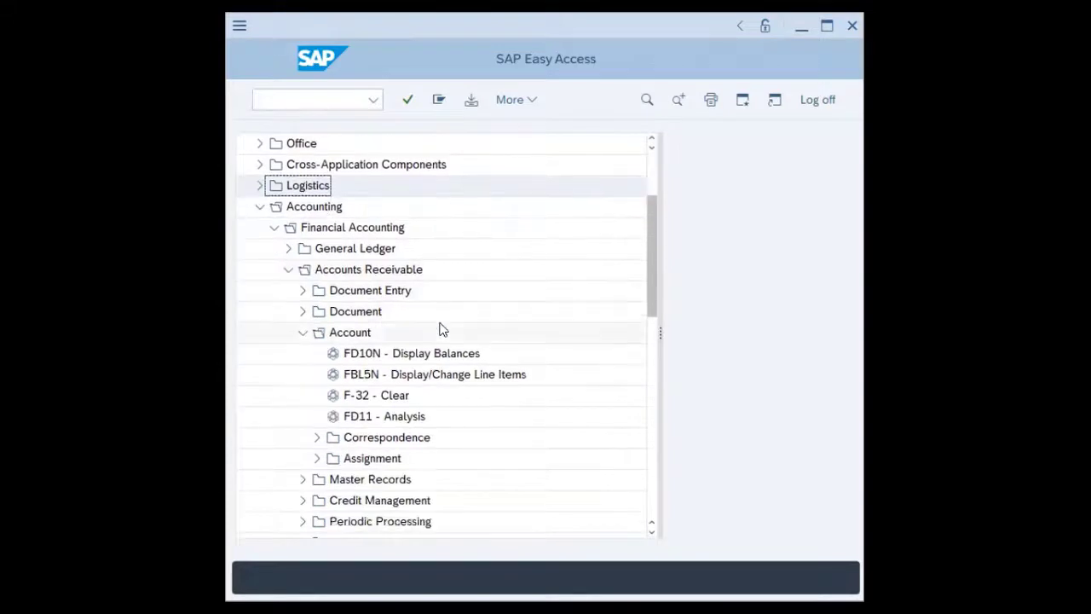
click(440, 379)
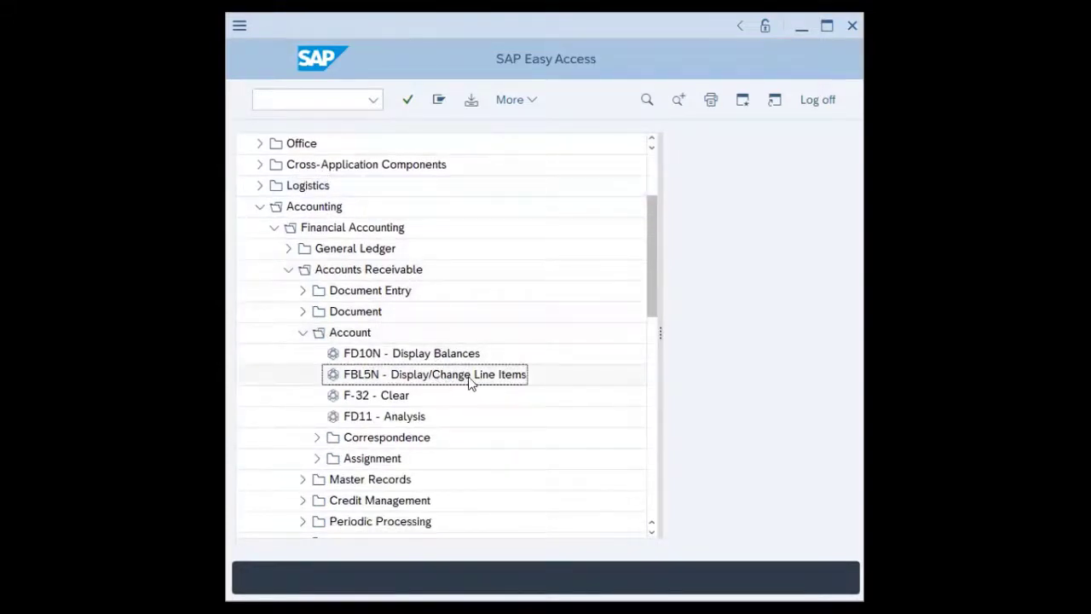
double_click(468, 380)
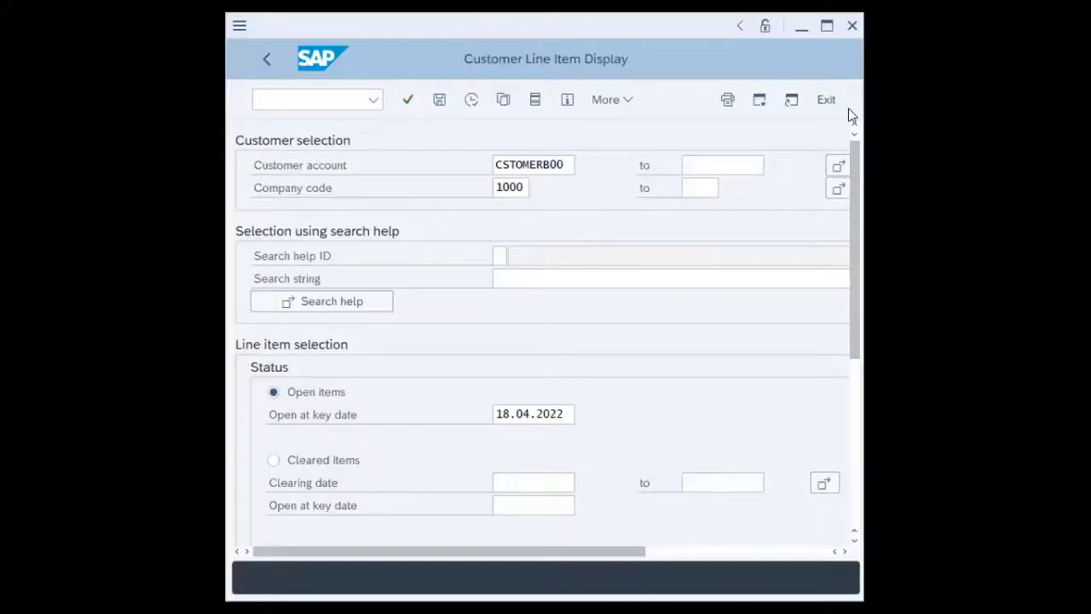
Step: Set the open items key date to 02.05.2022, run the customer line item display and acknowledge the information message
click(566, 413)
click(583, 412)
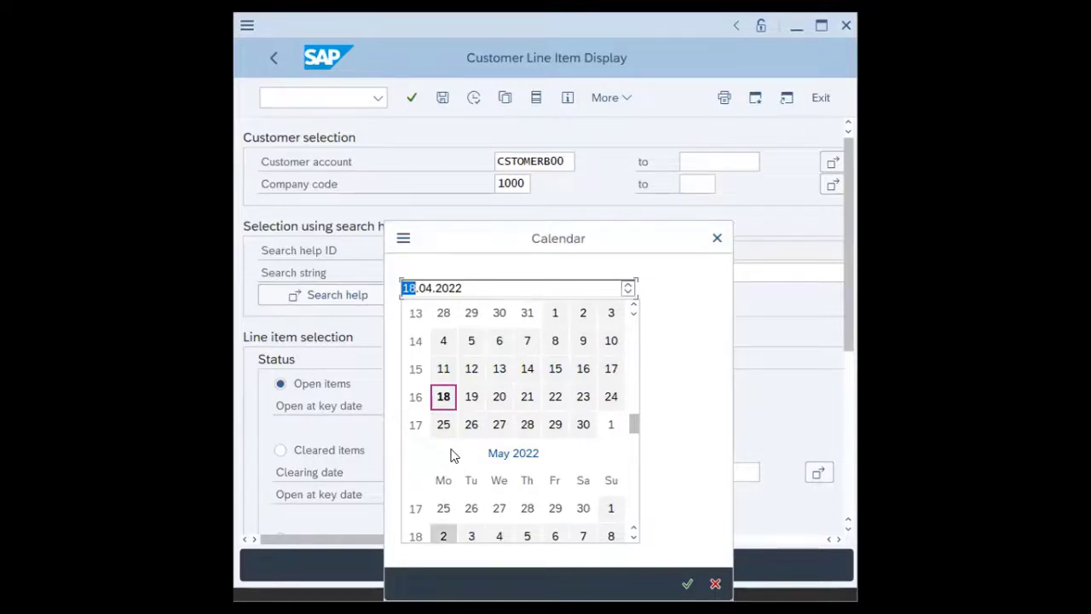
double_click(443, 536)
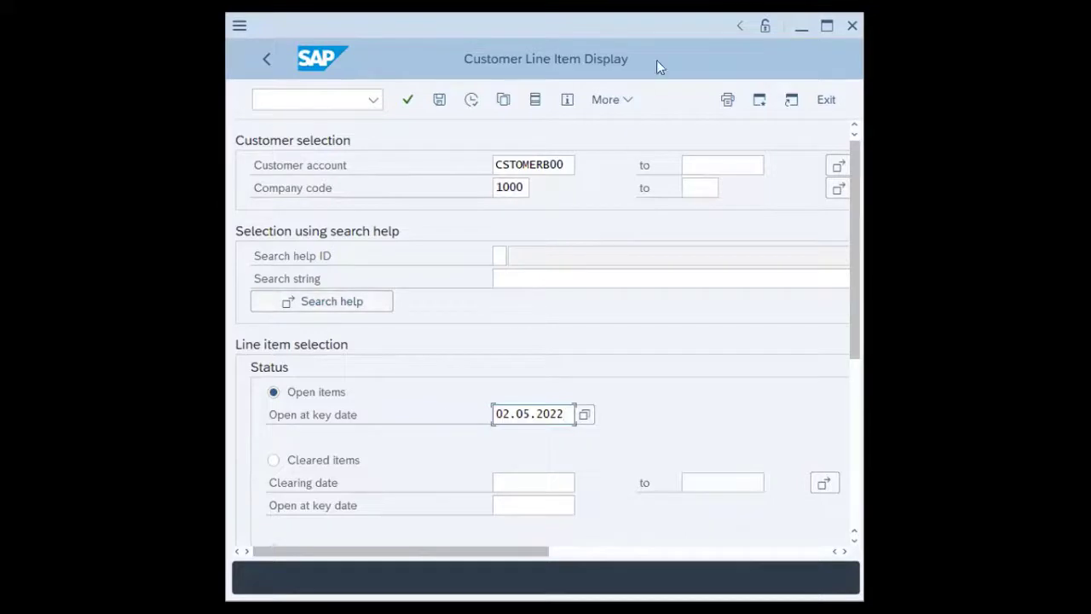
click(474, 104)
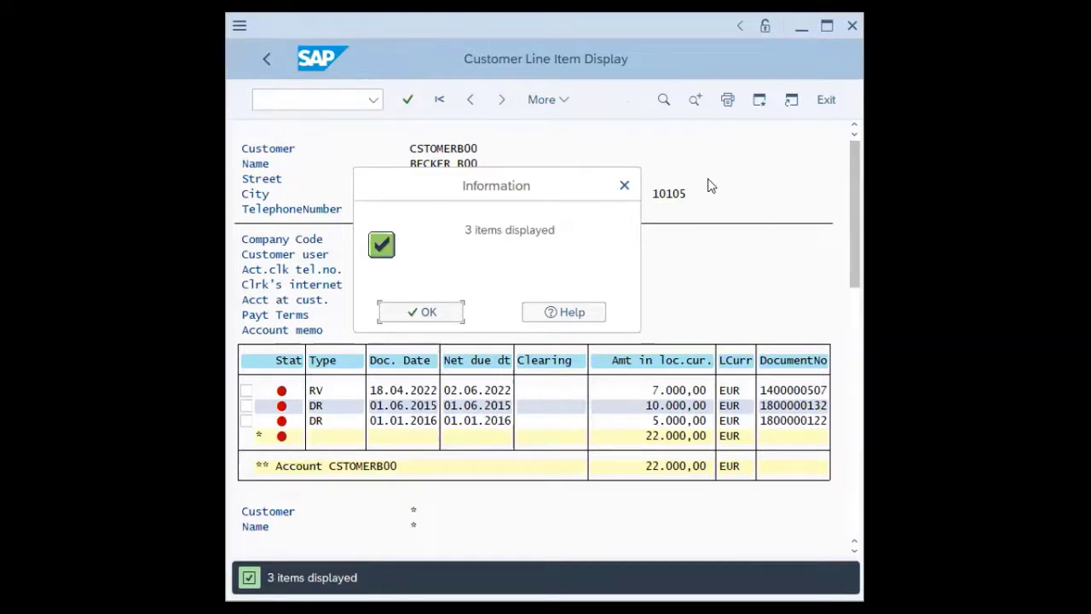
click(439, 313)
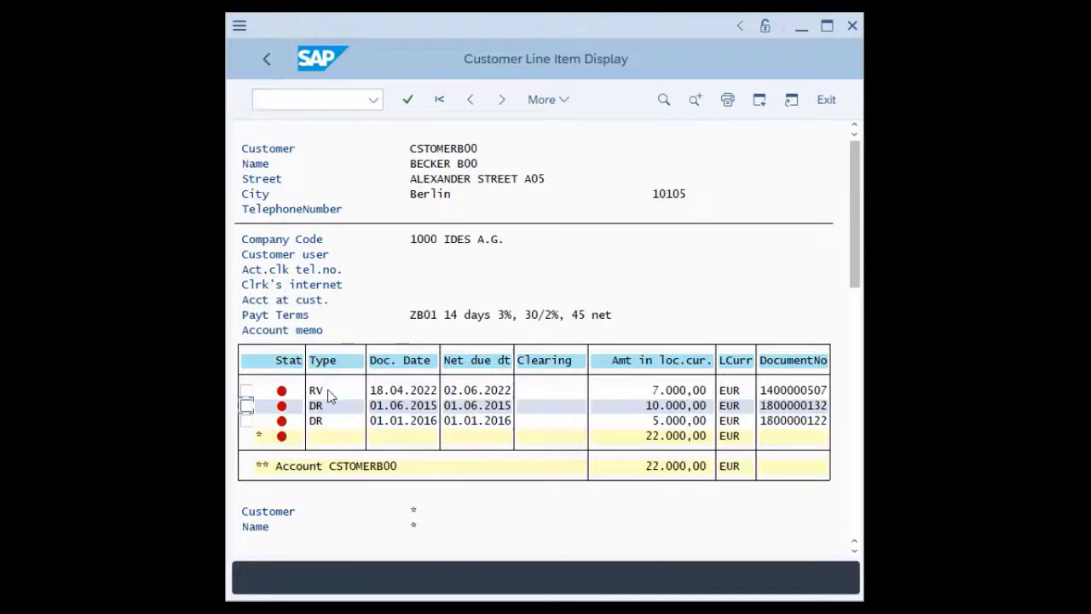
click(774, 389)
click(565, 99)
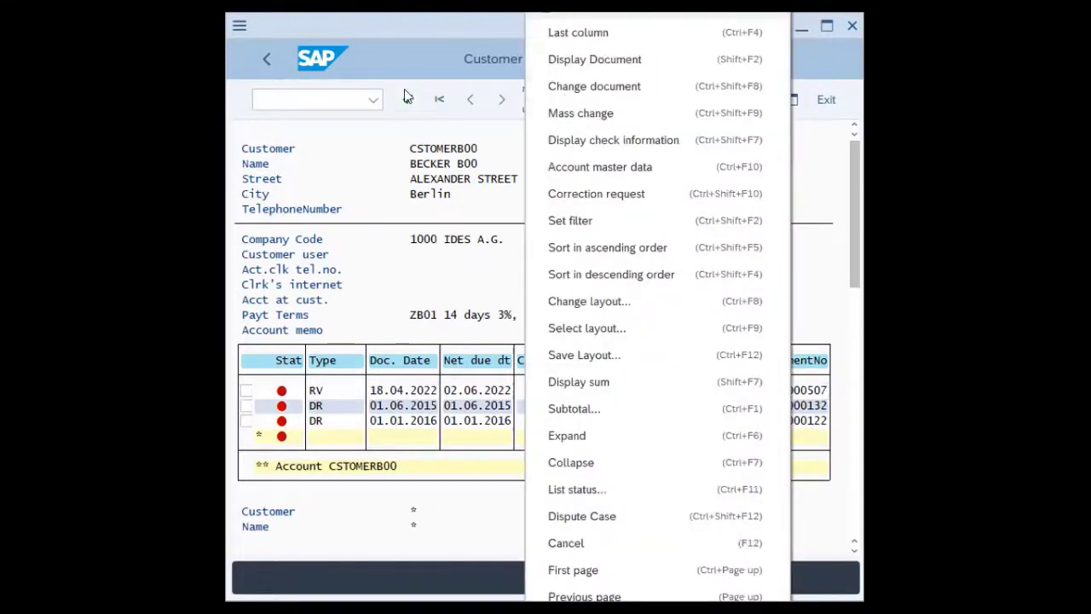
click(556, 101)
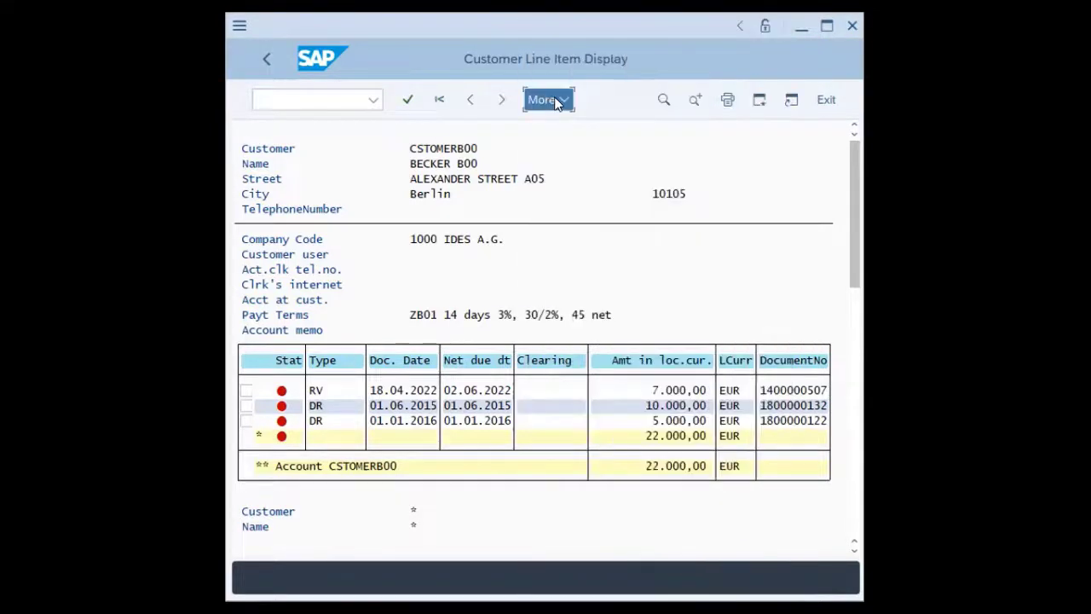
click(555, 101)
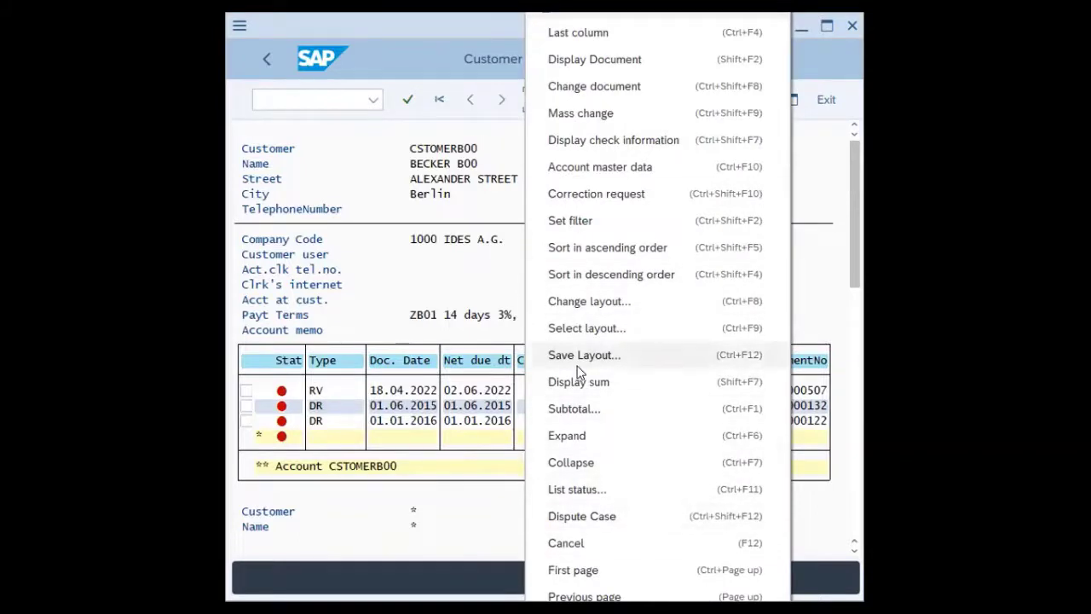
click(397, 40)
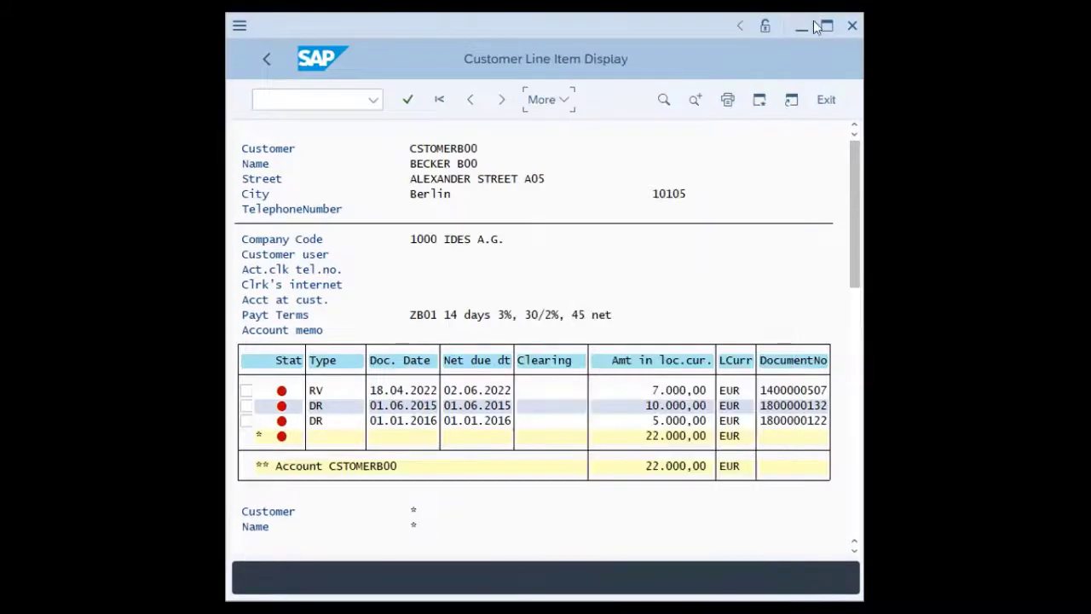
click(824, 28)
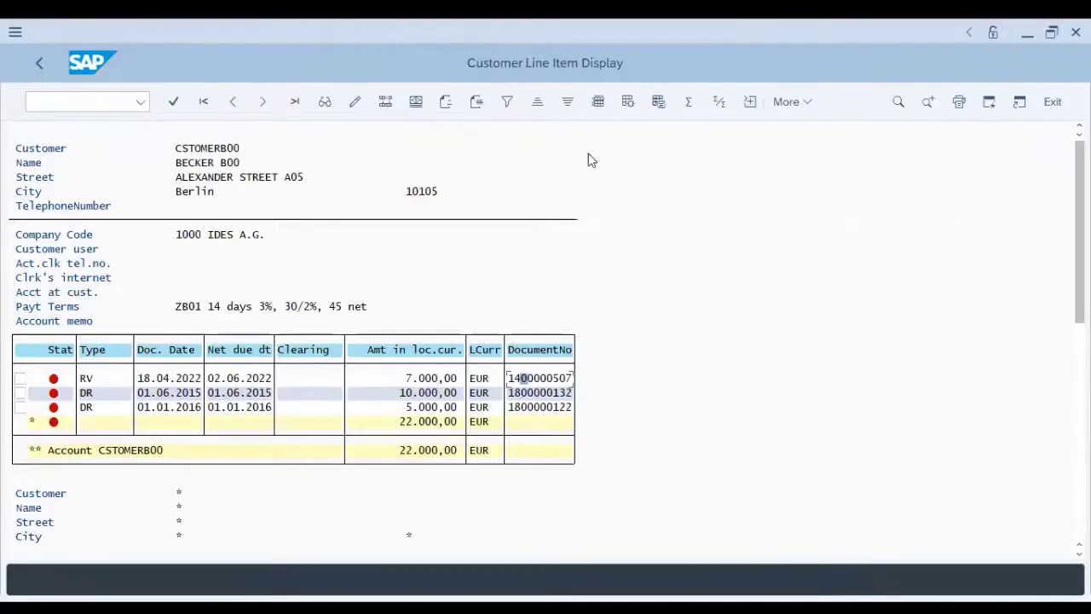
click(792, 103)
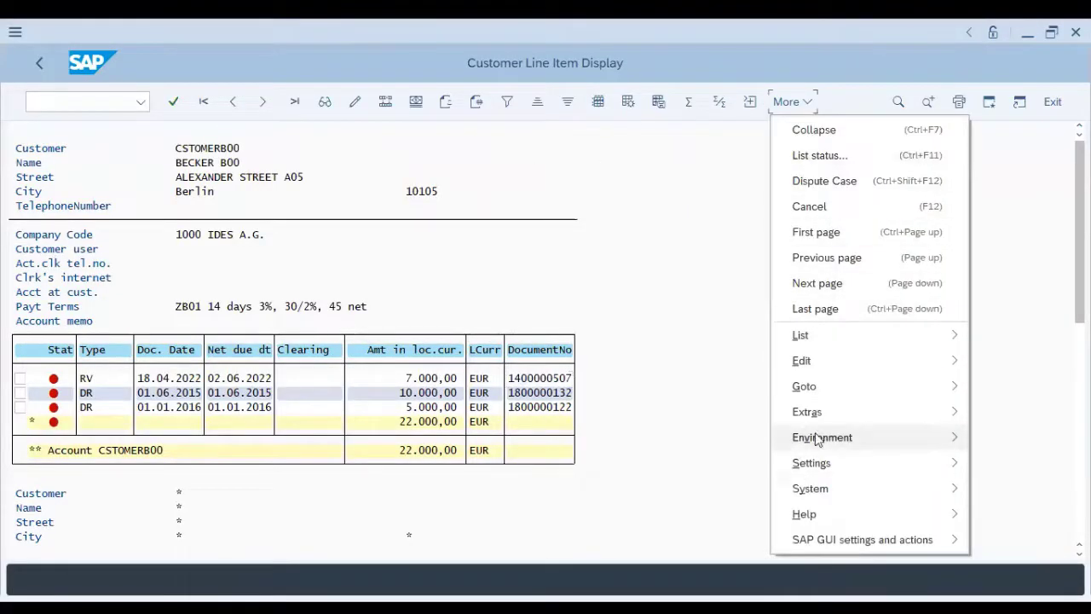
mouse_move(817, 438)
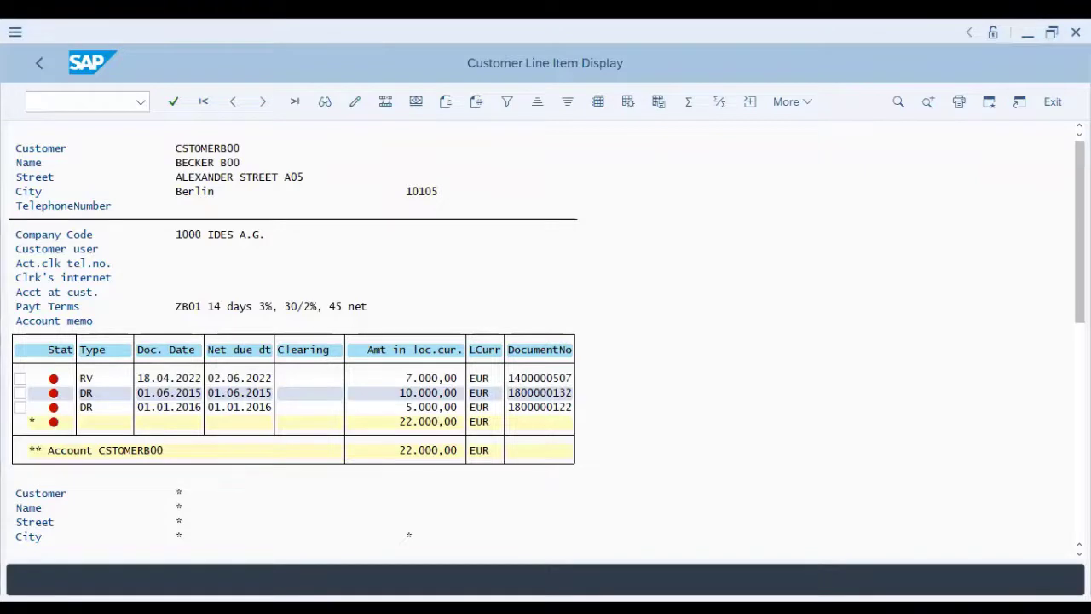
click(805, 99)
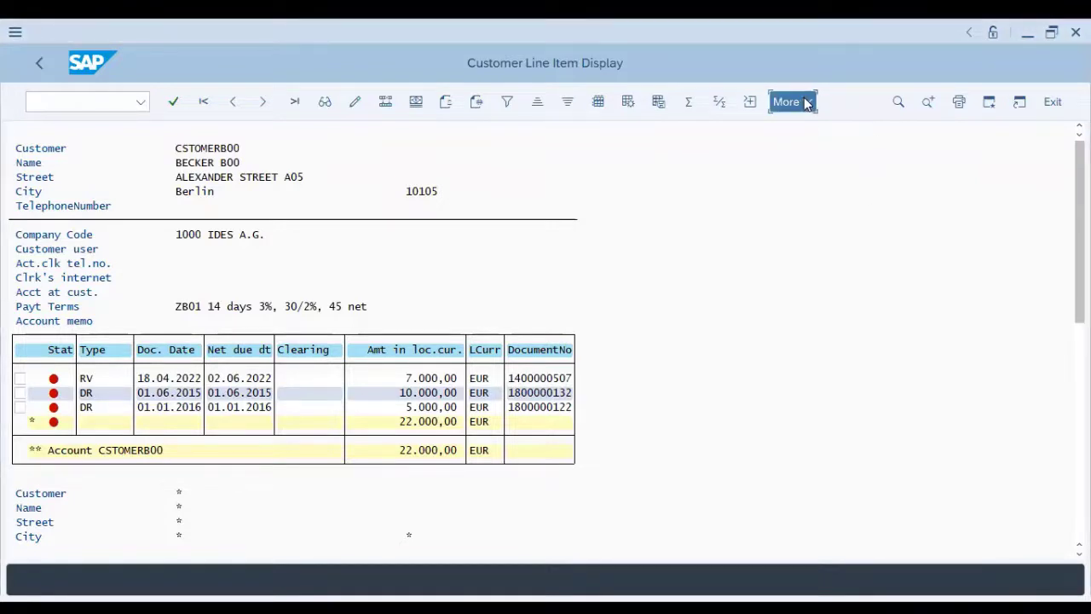
mouse_move(887, 441)
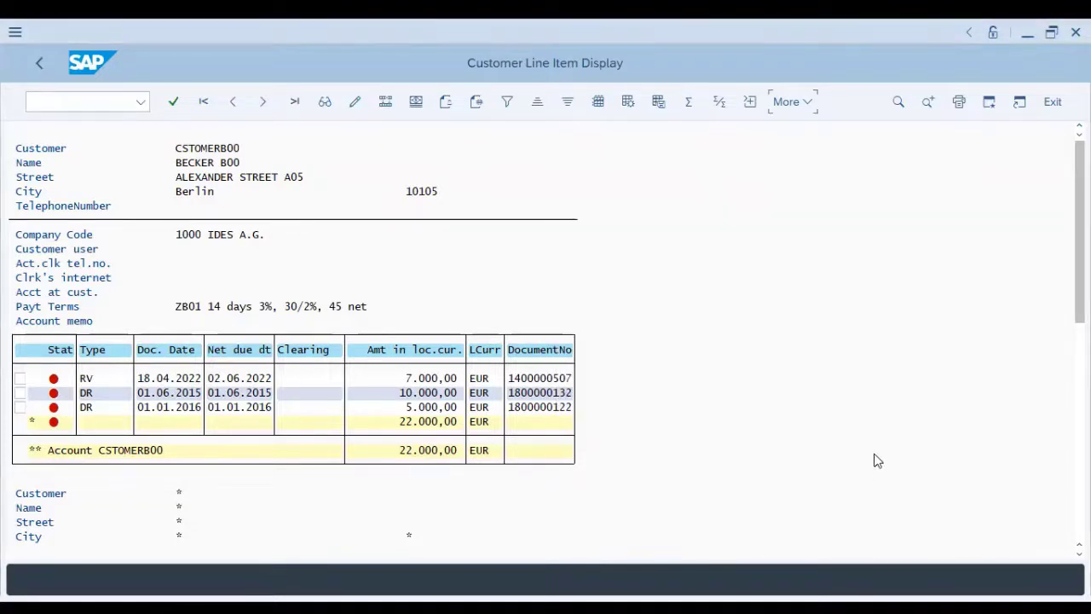
click(807, 103)
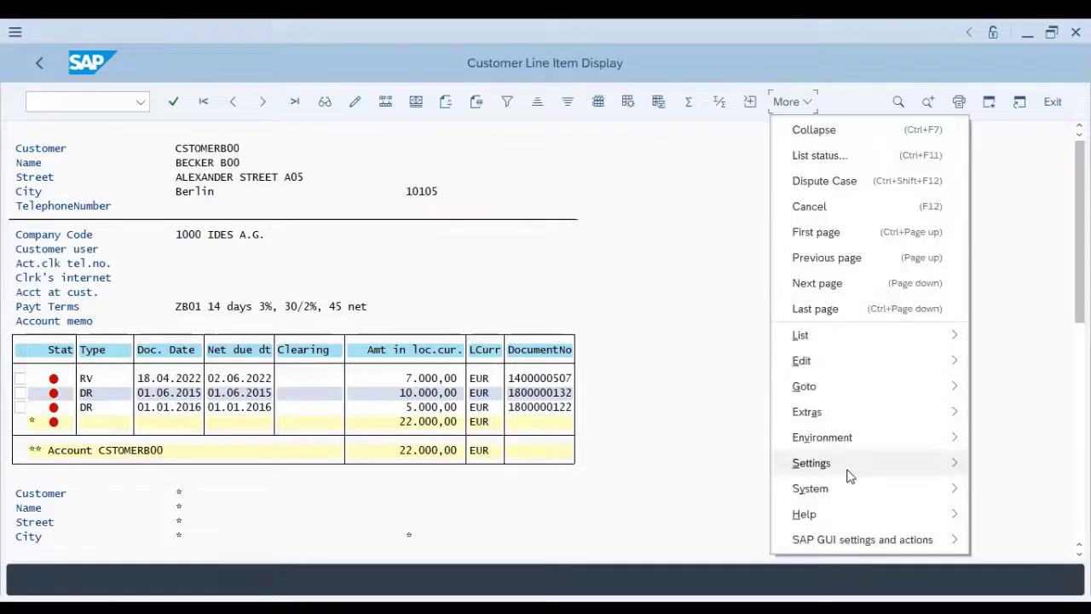
mouse_move(844, 450)
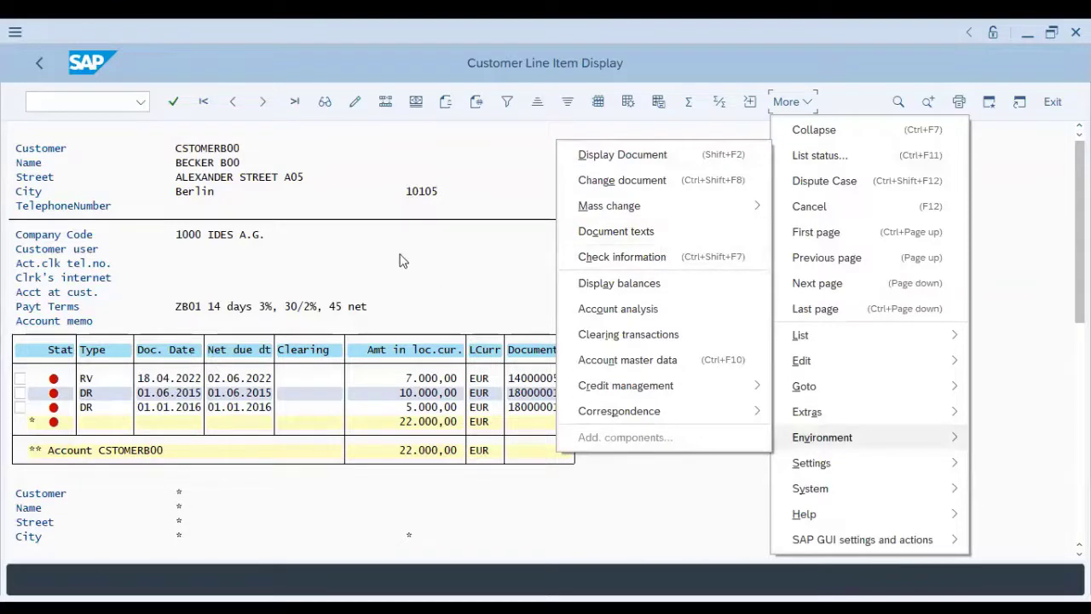
click(438, 256)
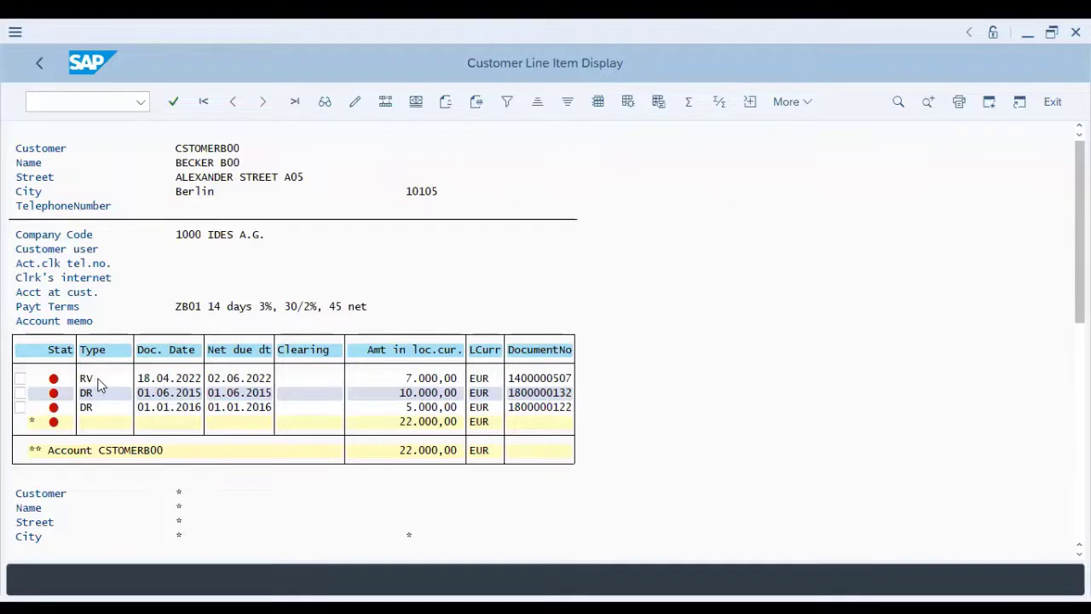
click(1051, 34)
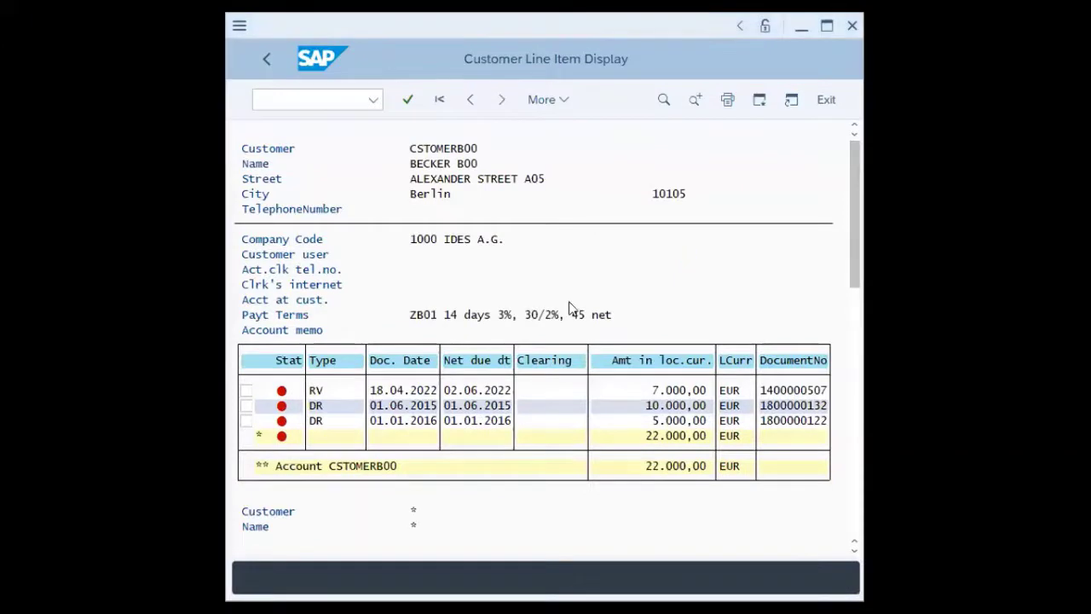
Step: Open the RV line item of the customer's open items and display its original document through the document environment
double_click(317, 392)
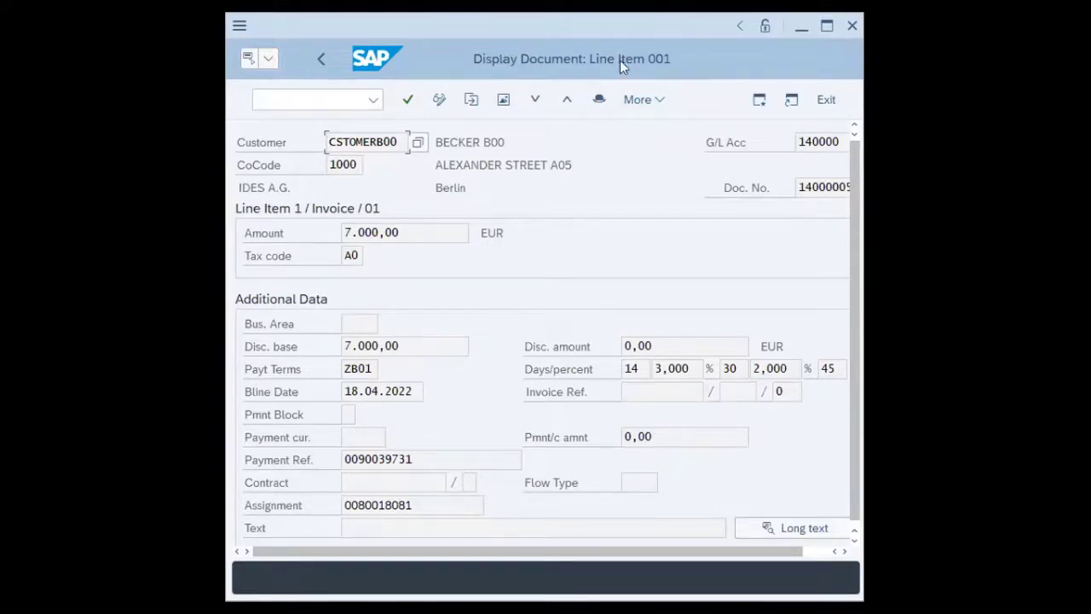
click(643, 107)
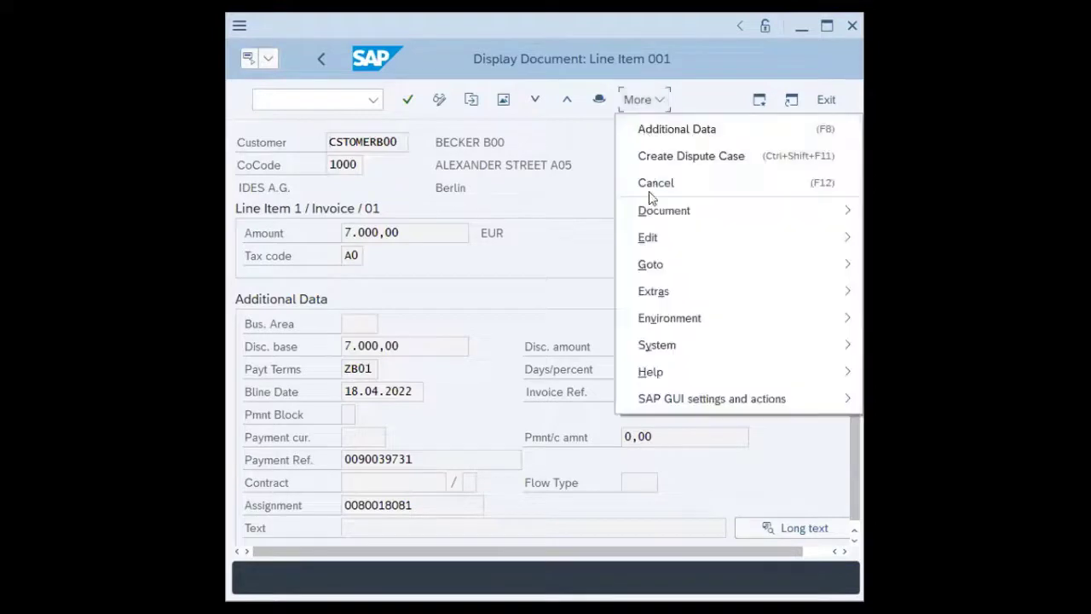
click(658, 319)
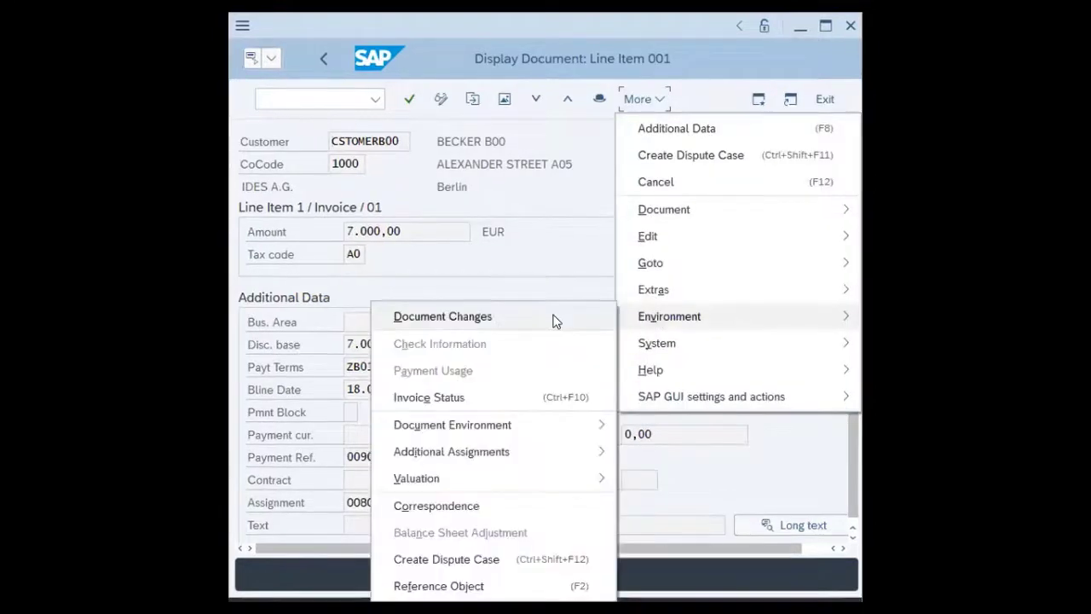
click(470, 435)
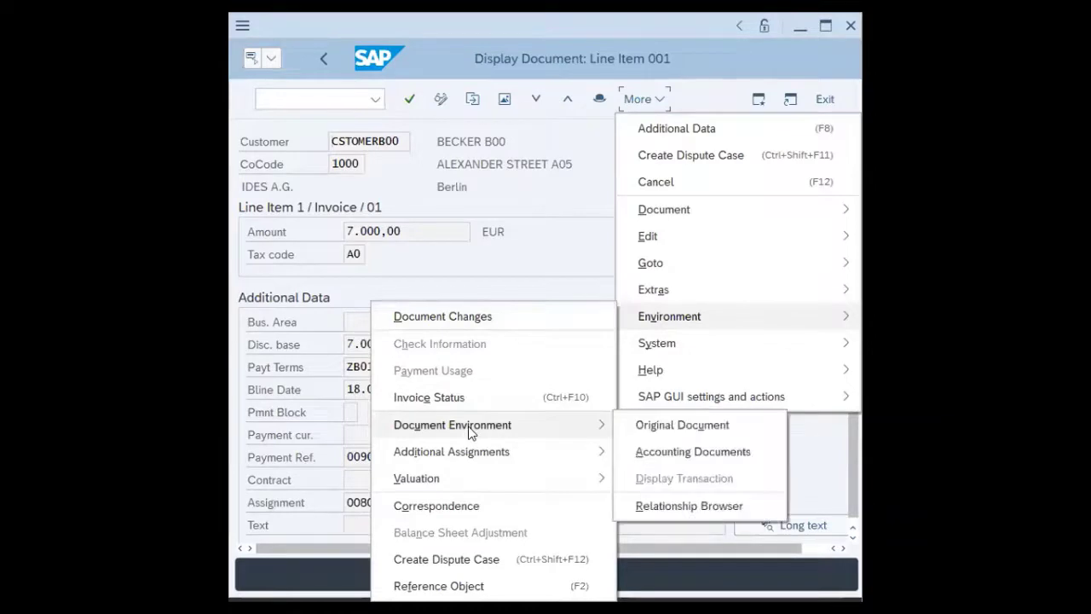
click(644, 426)
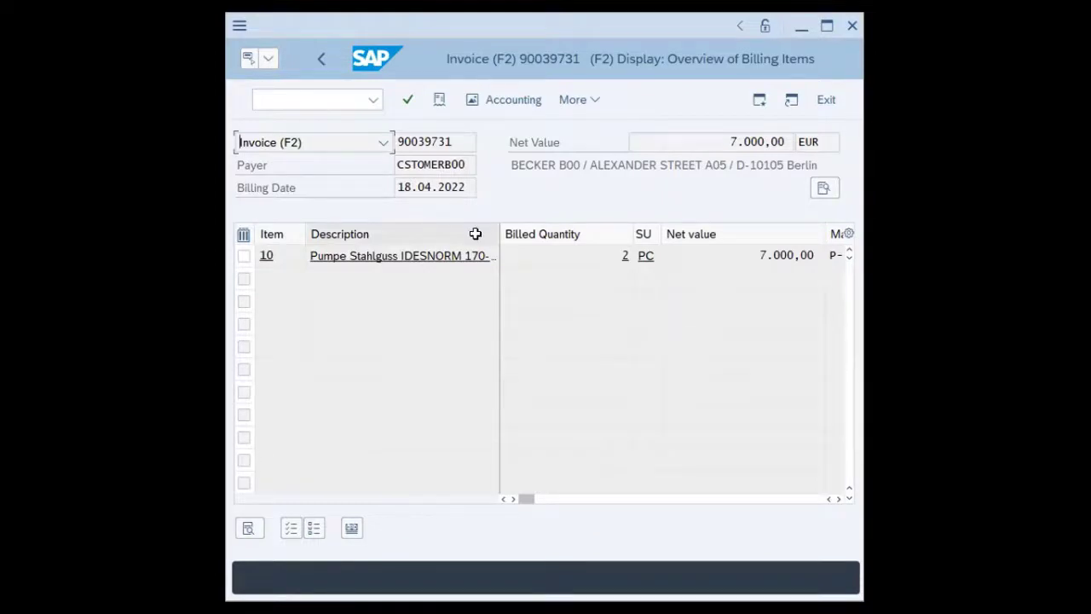
Step: Display the invoice's document flow to check the statuses from order to accounting document, then leave it with /n
click(439, 100)
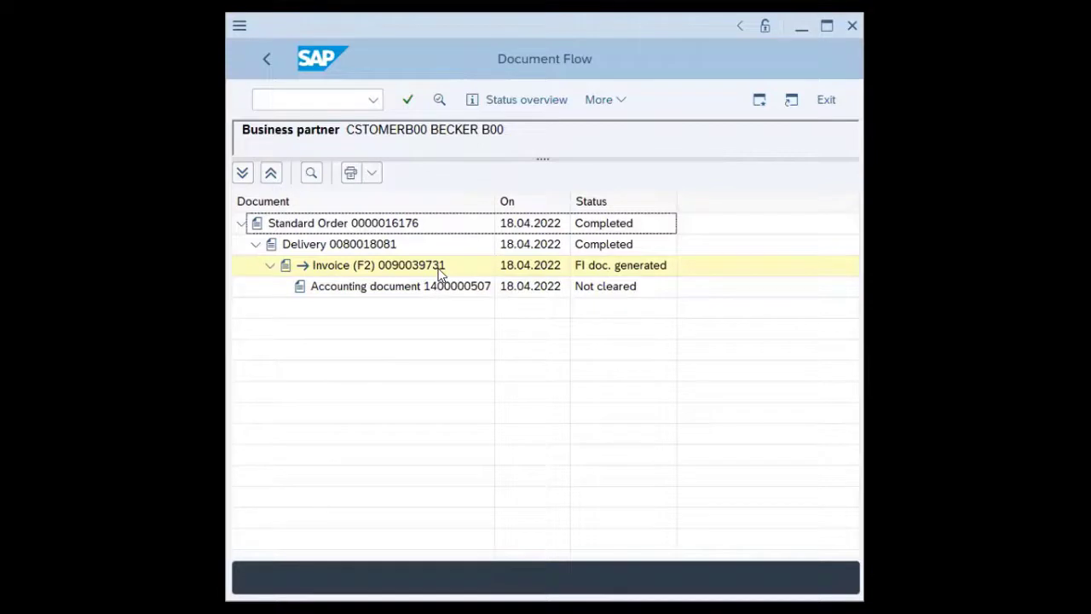
key(alt+Tab)
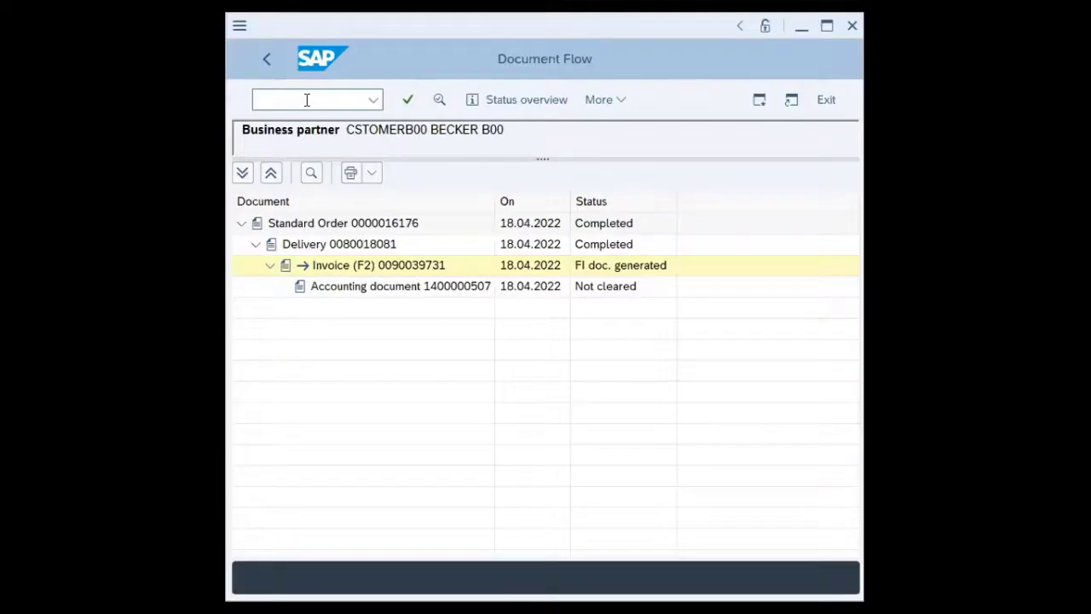
click(307, 100)
text(/n)
key(Return)
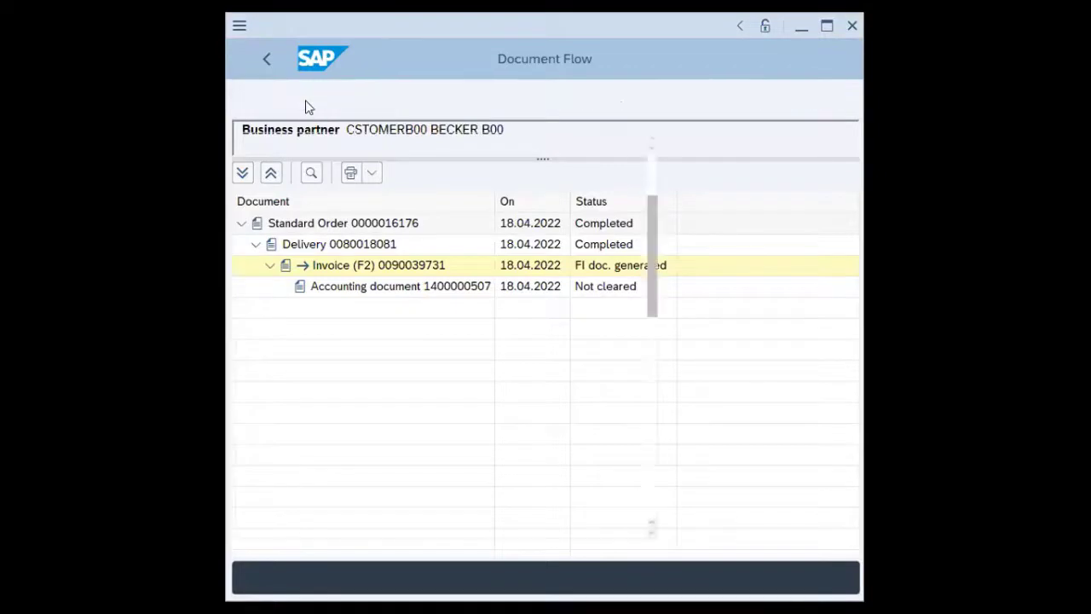